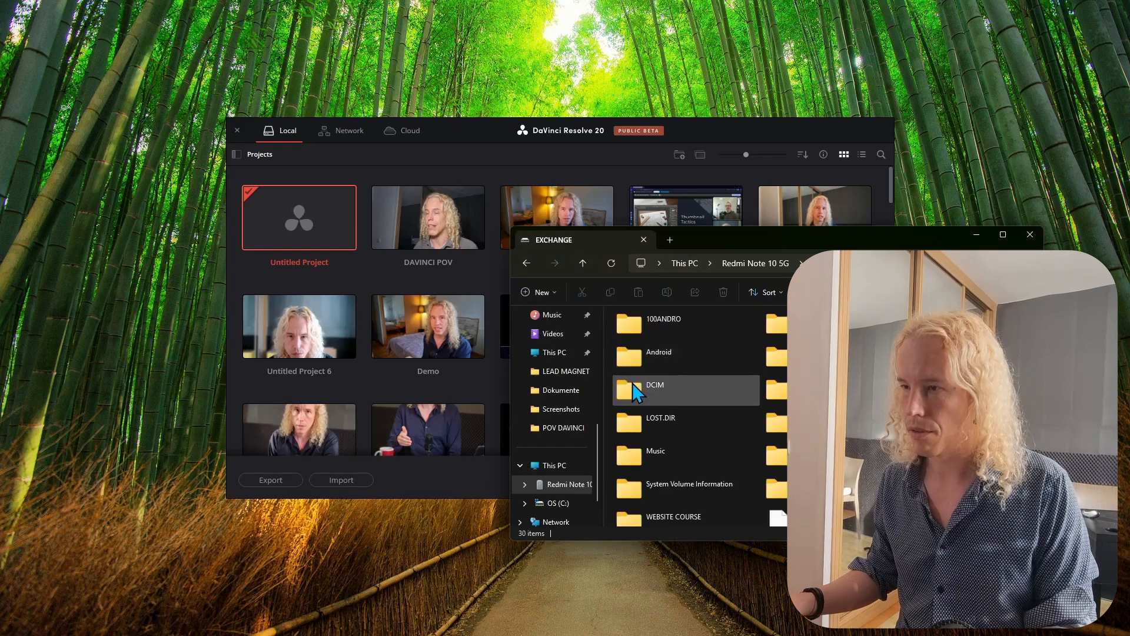
- Open the phone's DCIM Camera folder and select the videos VID_20250524_152844 through VID_20250524_160905 for moving
{"action": "double_click", "coordinate": [635, 394]}
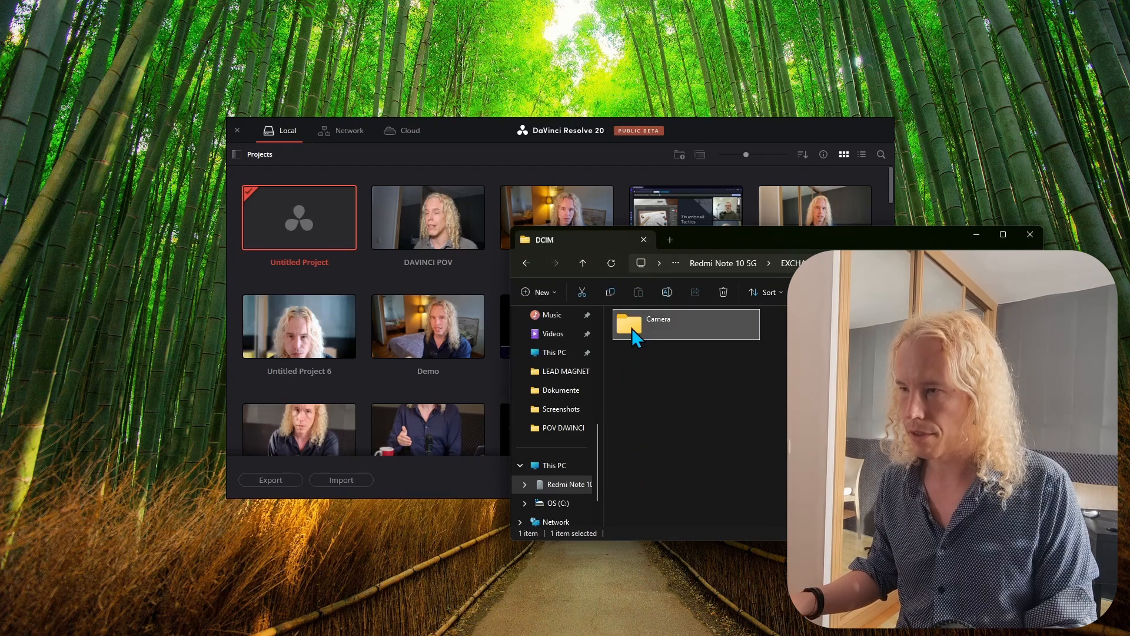
{"action": "double_click", "coordinate": [630, 324]}
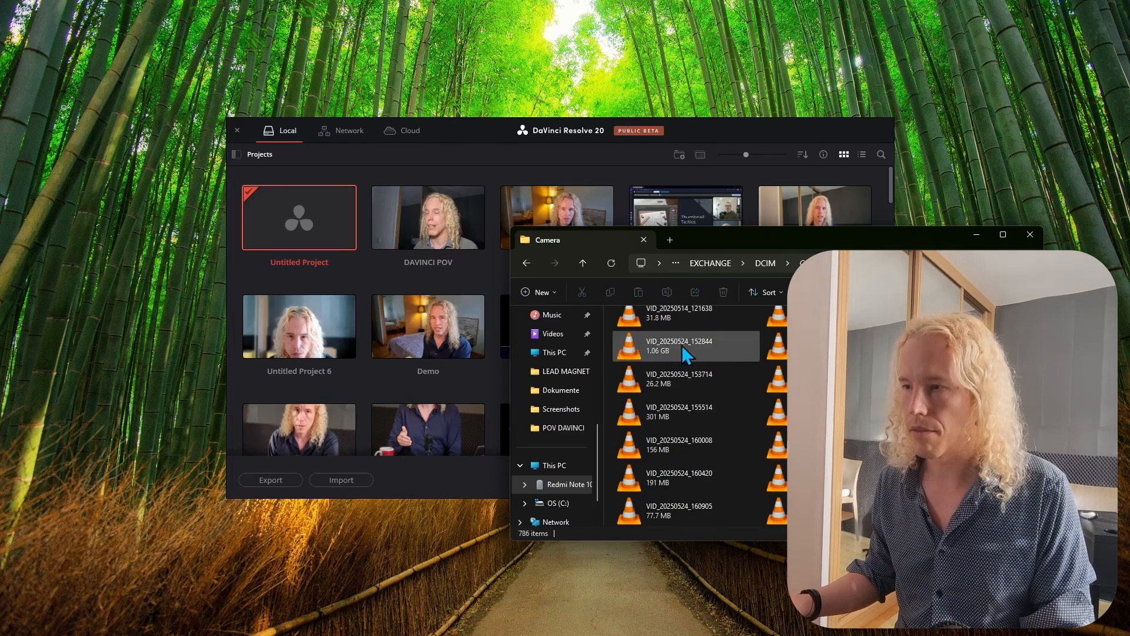
{"action": "left_click", "coordinate": [681, 345]}
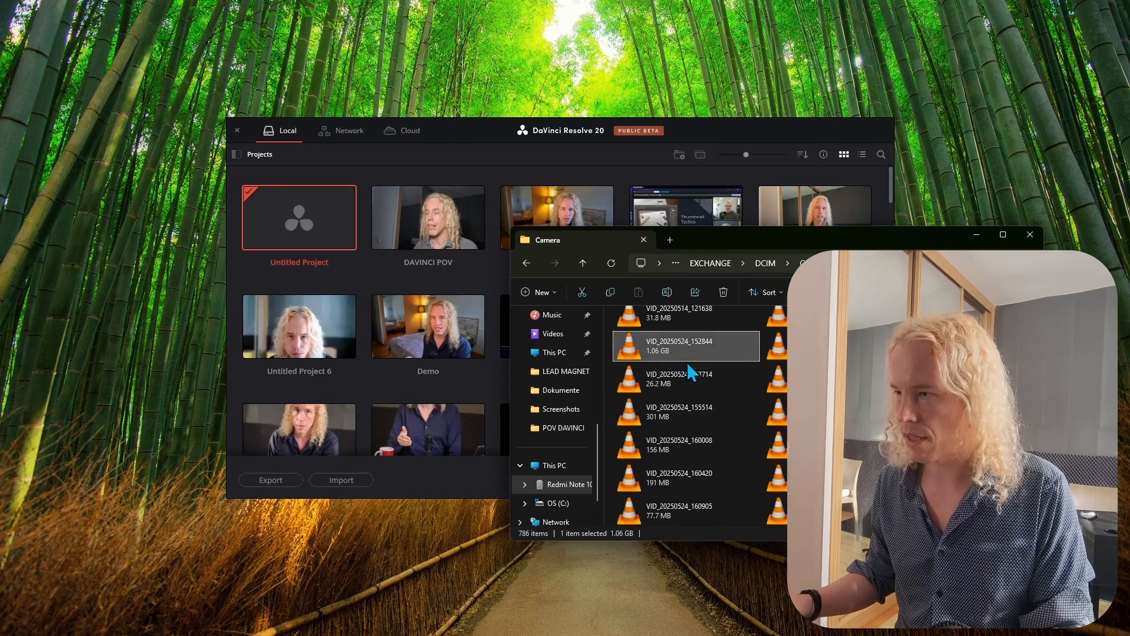
{"action": "left_click", "coordinate": [776, 510], "text": "shift"}
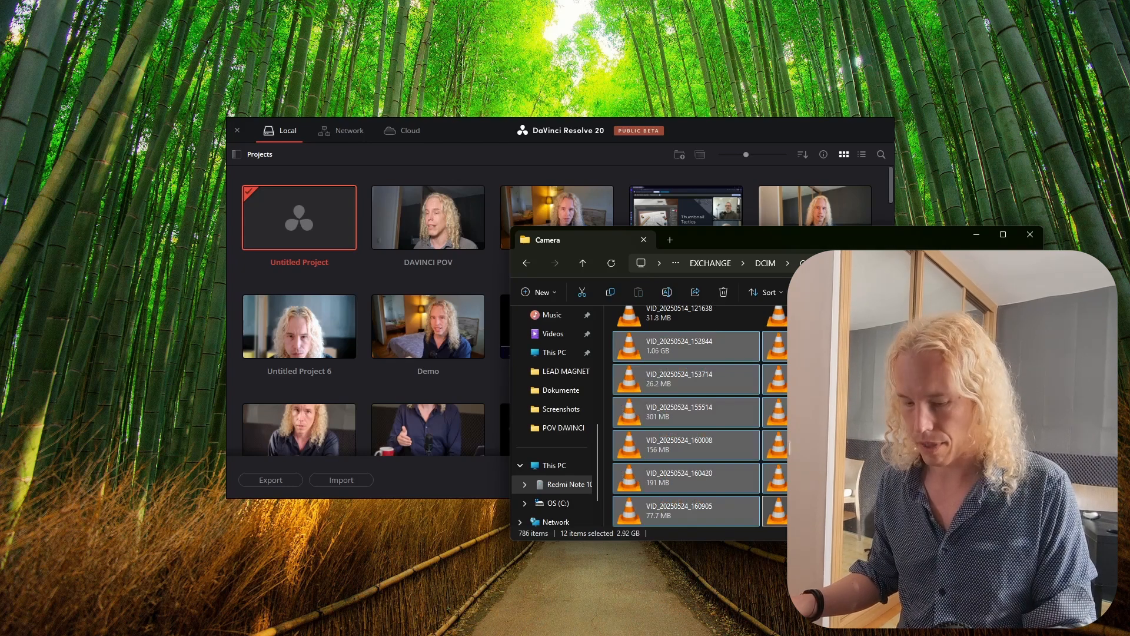
{"action": "key", "text": "ctrl+c"}
- Create a new desktop folder named "DaVinci Resolve Short Video Editing" and open it
{"action": "right_click", "coordinate": [125, 259]}
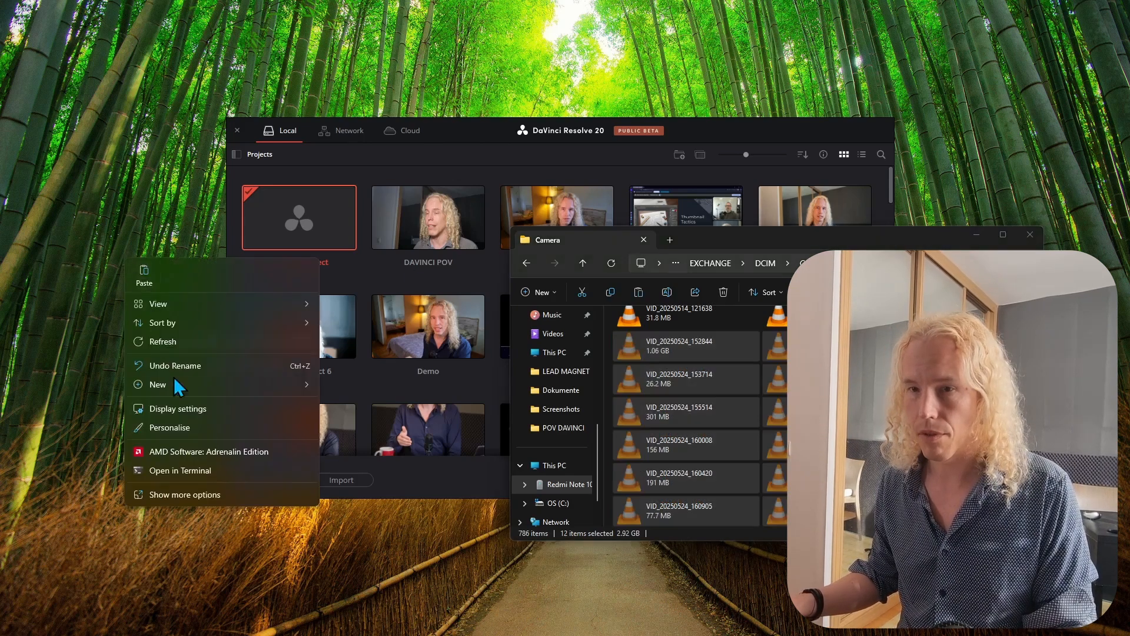
{"action": "mouse_move", "coordinate": [263, 383]}
{"action": "left_click", "coordinate": [363, 385]}
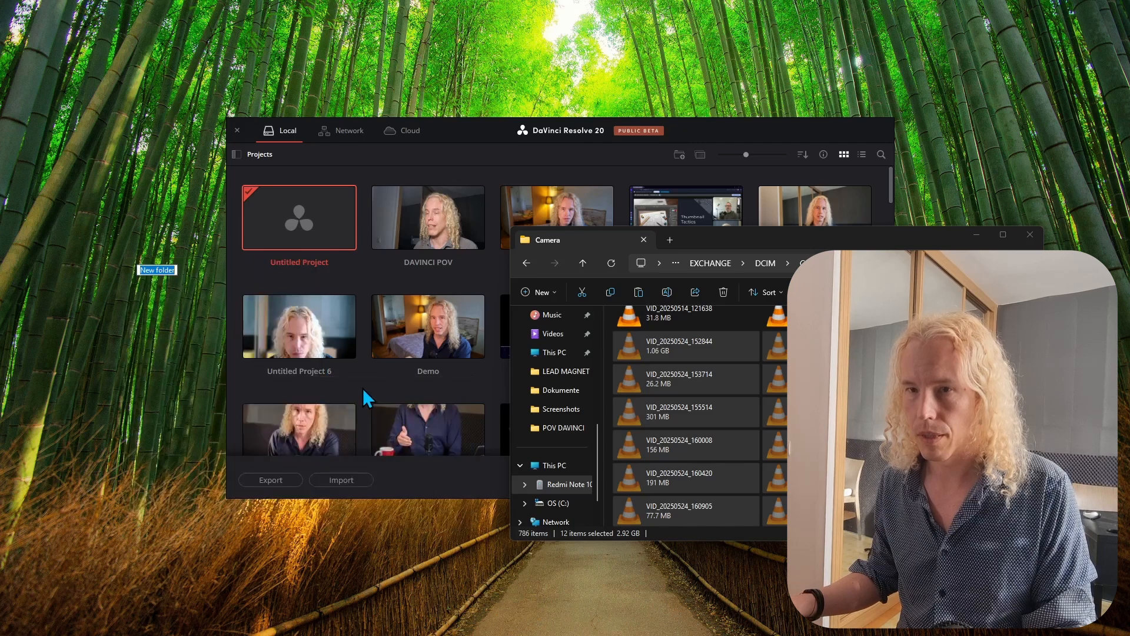
{"action": "type", "text": "D"}
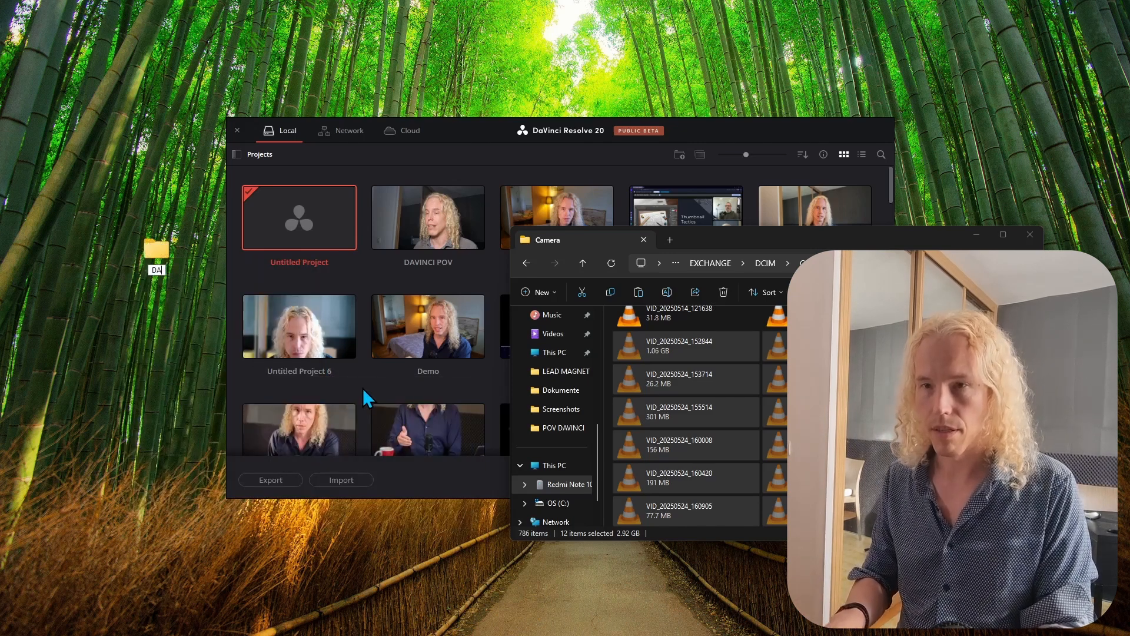
{"action": "type", "text": "aVinci Res"}
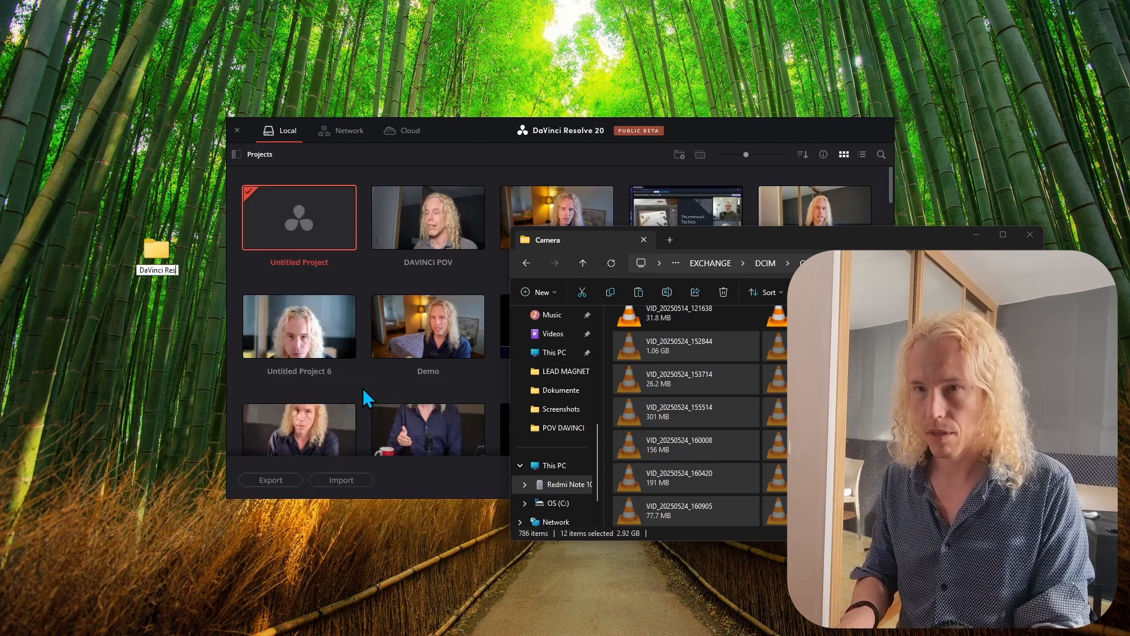
{"action": "type", "text": "olve Short Video Editing"}
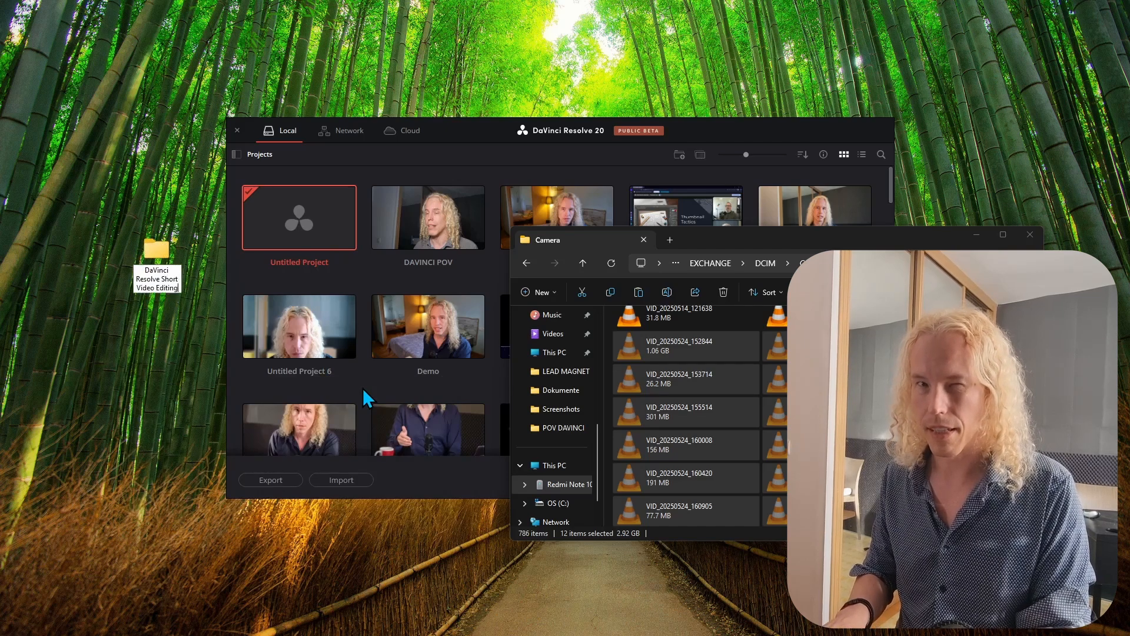
{"action": "key", "text": "Return"}
- Paste the selected phone videos into the new folder
{"action": "right_click", "coordinate": [342, 316]}
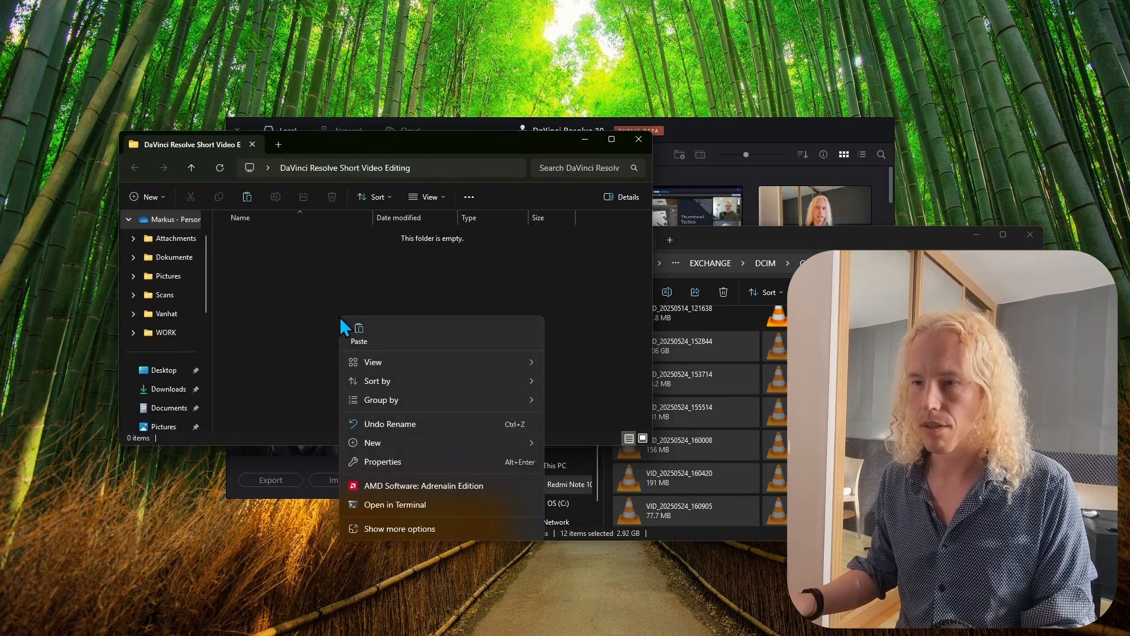
{"action": "left_click", "coordinate": [348, 329]}
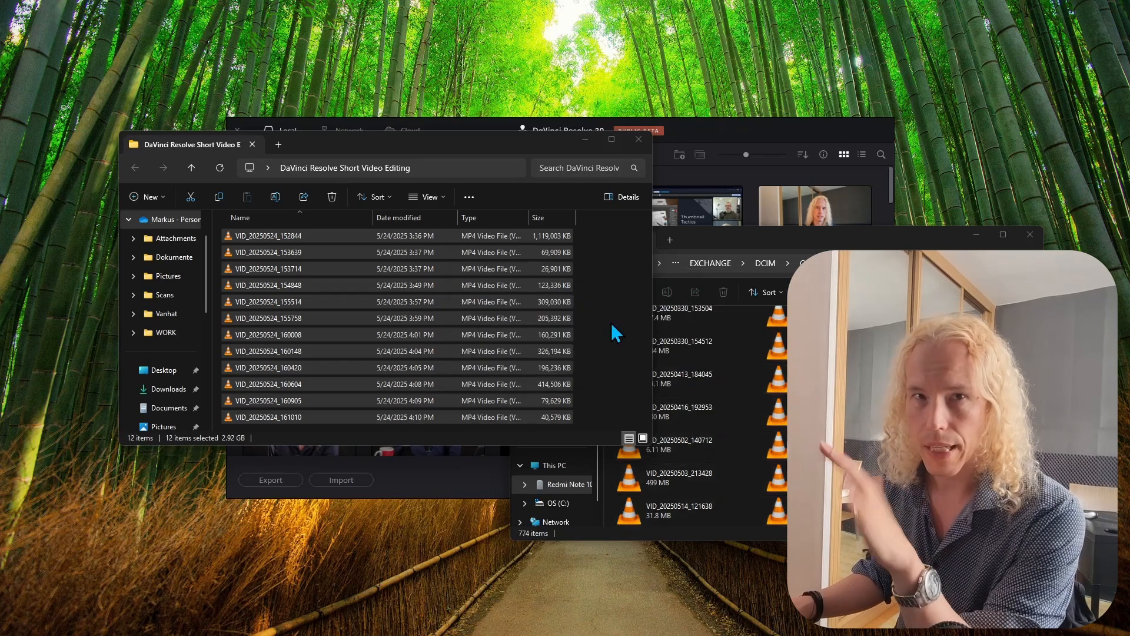
{"action": "left_click", "coordinate": [612, 327]}
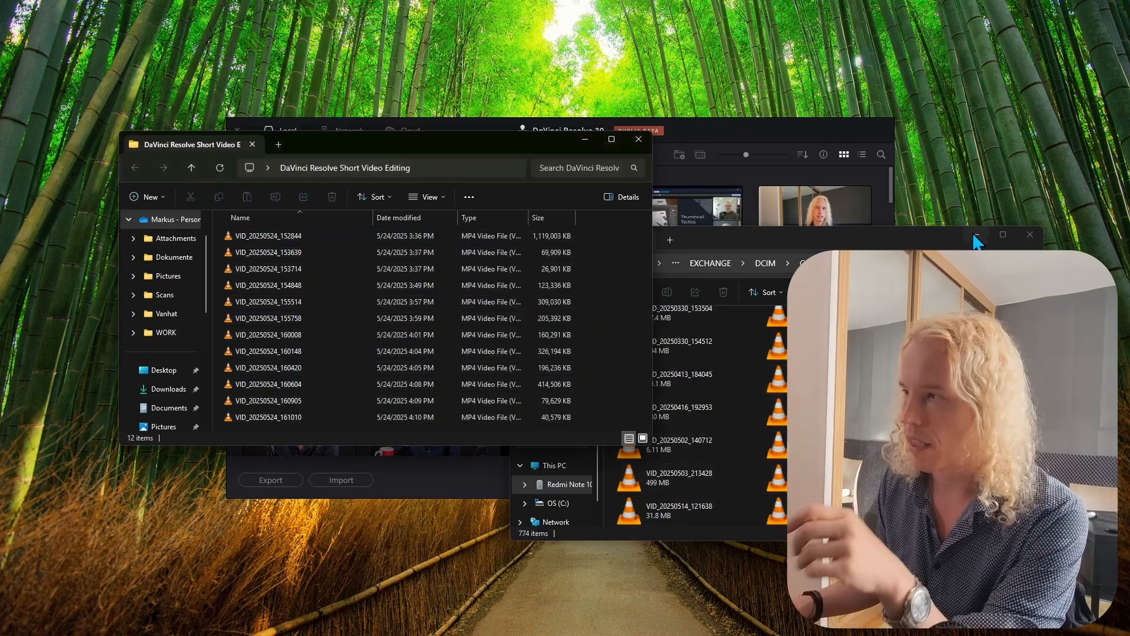
- Create a new project named "DaVinci Resolve shorts video editing"
{"action": "left_click", "coordinate": [976, 235]}
{"action": "left_click", "coordinate": [746, 126]}
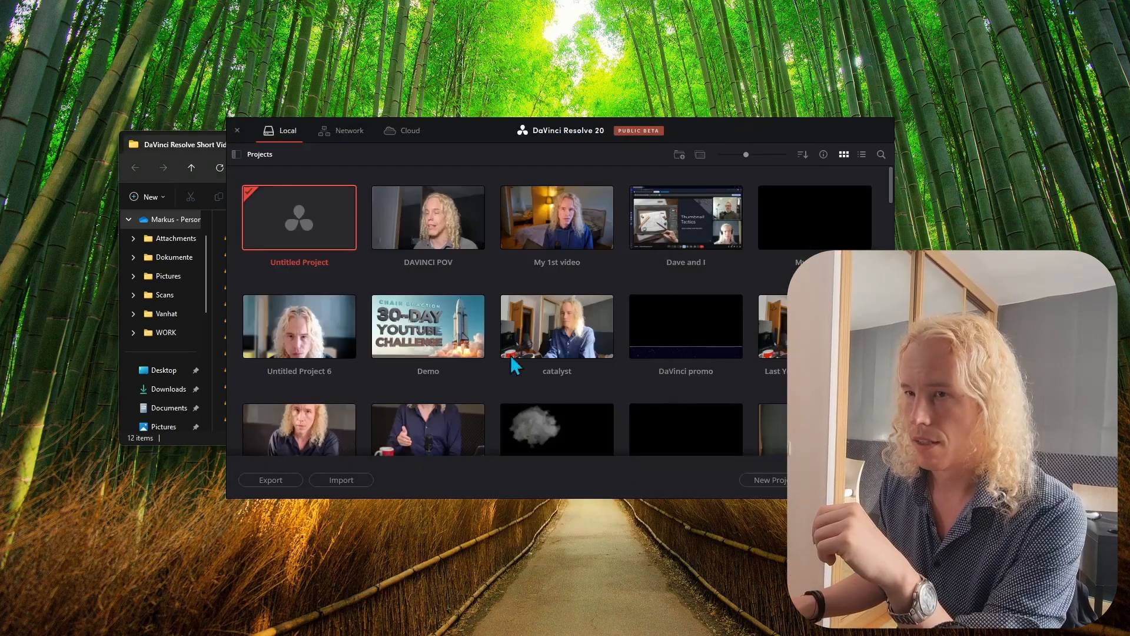
{"action": "left_click", "coordinate": [765, 480]}
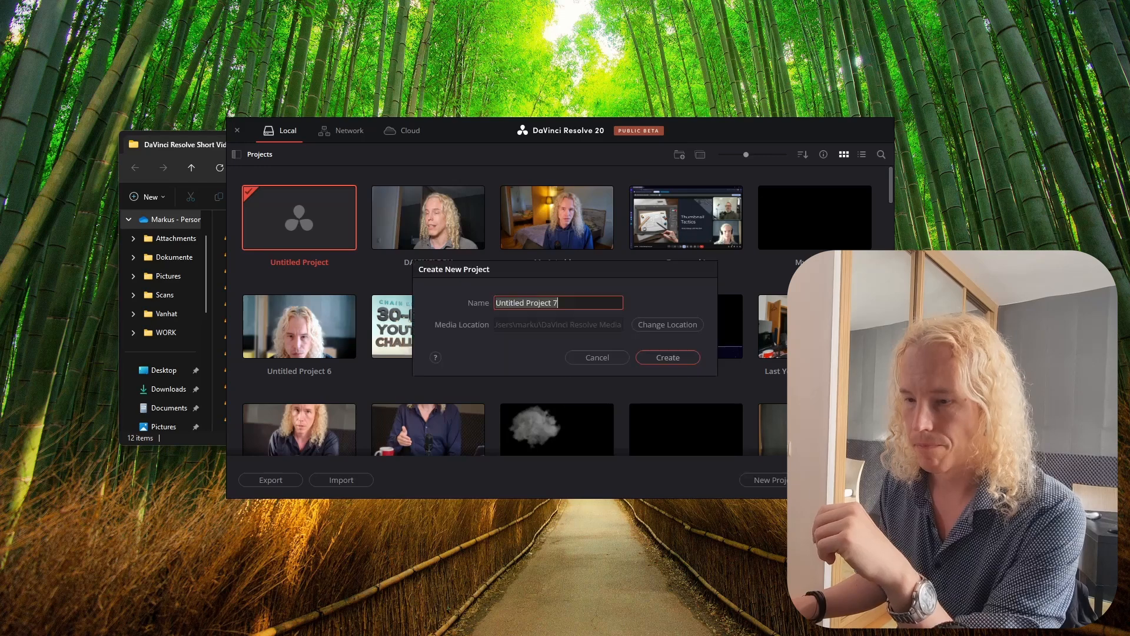
{"action": "left_click", "coordinate": [580, 302]}
{"action": "type", "text": "DaVinci Resolve shorts video"}
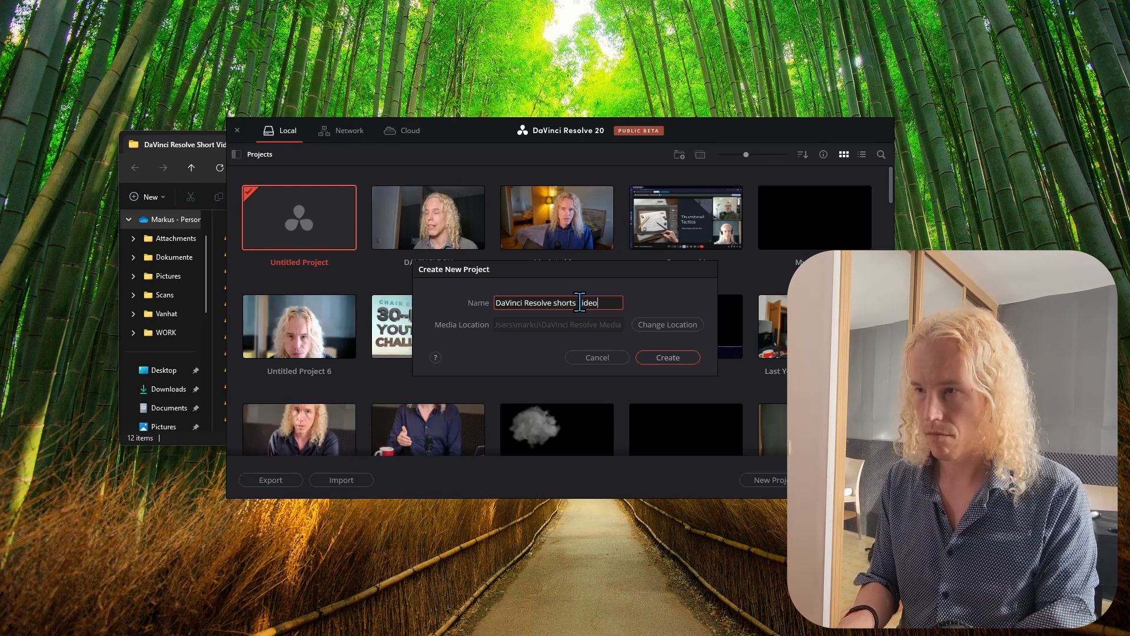
{"action": "type", "text": "iting"}
{"action": "key", "text": "Return"}
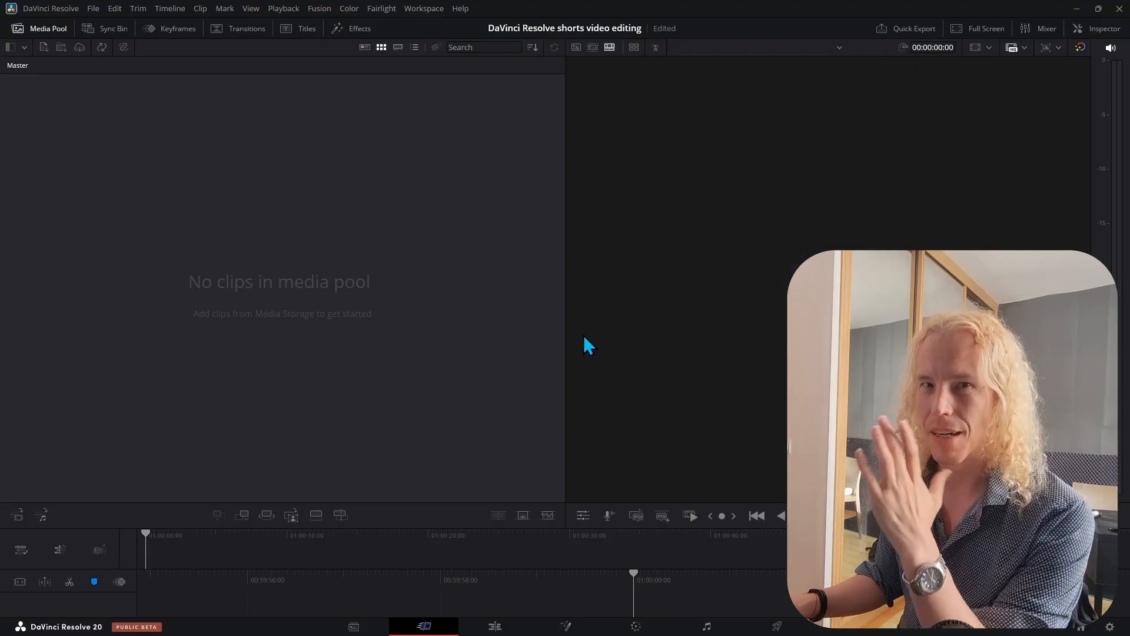
- Import all twelve videos from the folder into the media pool, changing the project frame rate to match the clips
{"action": "left_click", "coordinate": [495, 627]}
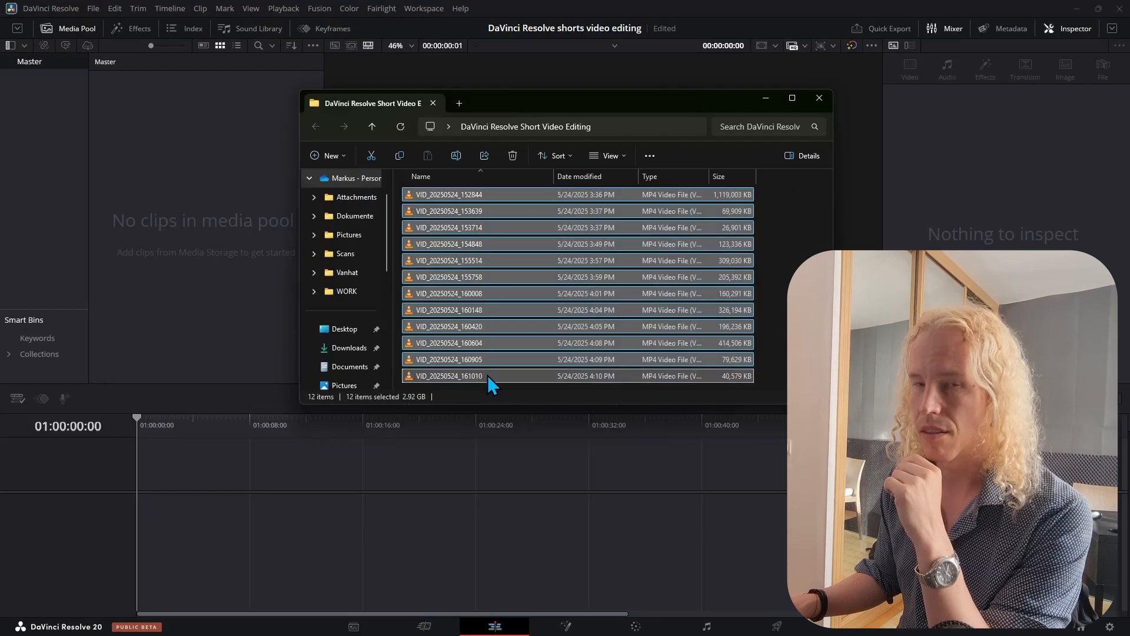
{"action": "left_click_drag", "start_coordinate": [446, 195], "coordinate": [183, 192]}
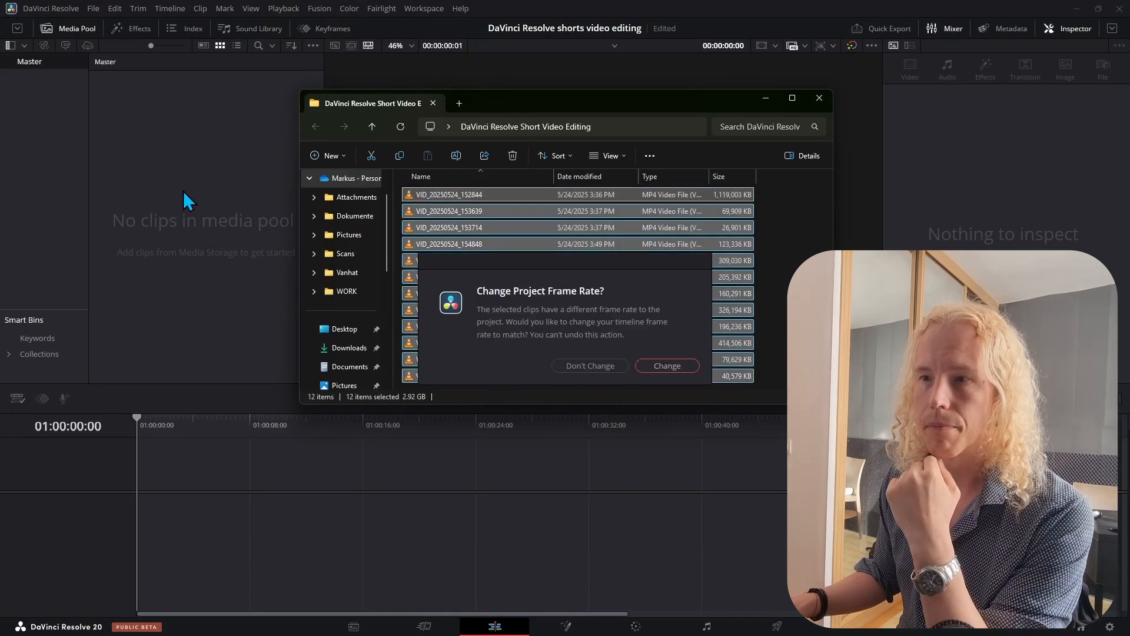
{"action": "left_click", "coordinate": [667, 365]}
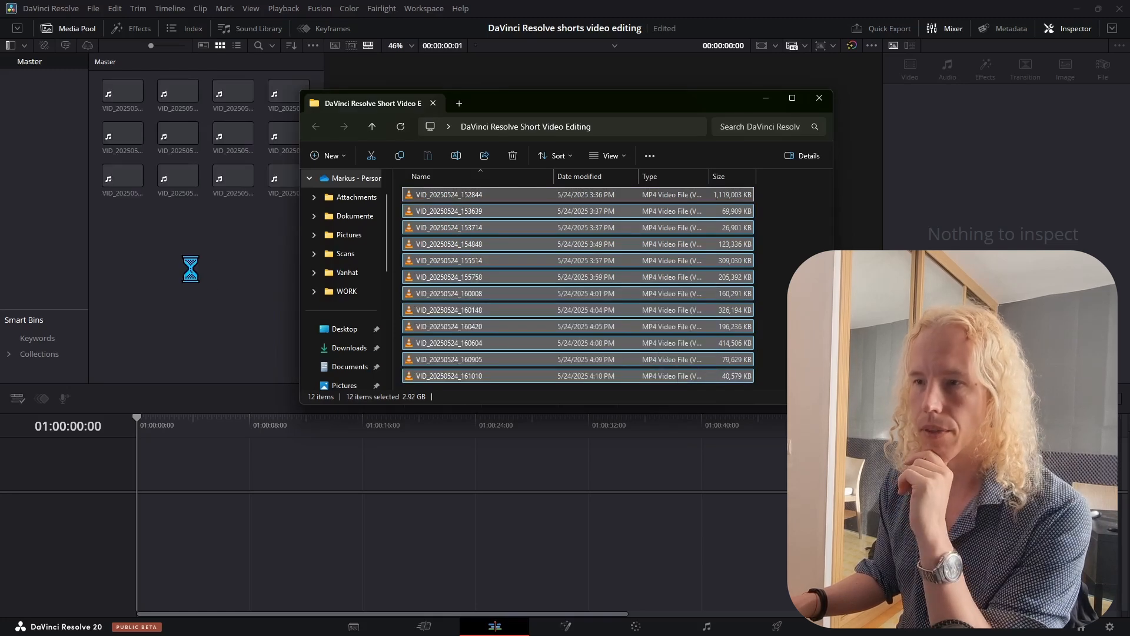
{"action": "left_click", "coordinate": [182, 189]}
- Open the Project Settings to review the timeline format, then close them without changes
{"action": "left_click", "coordinate": [93, 8]}
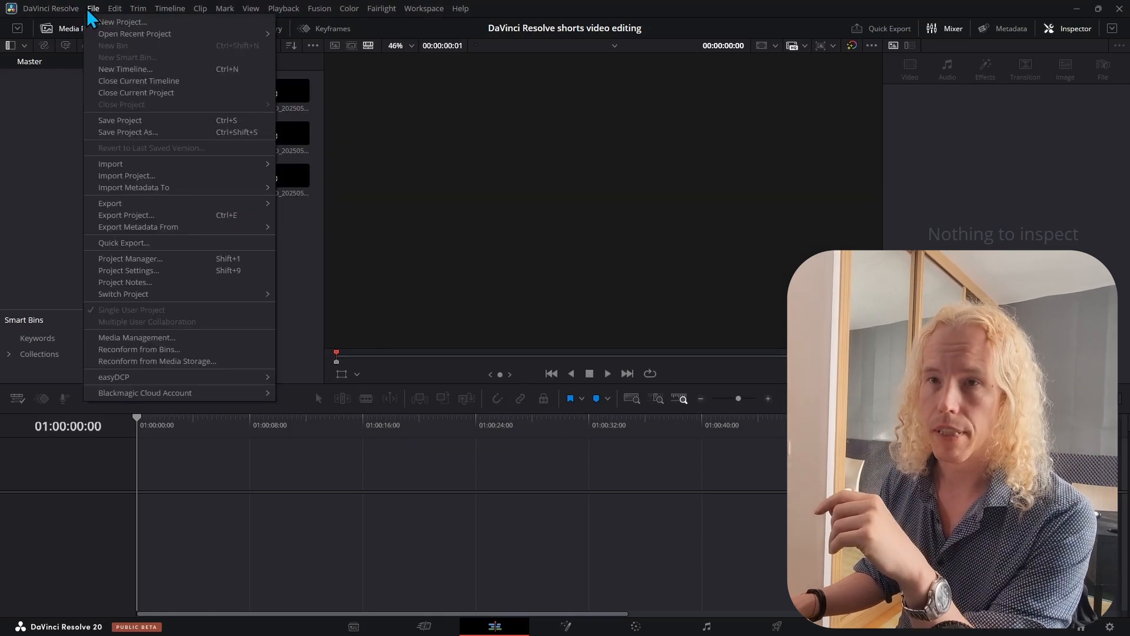
{"action": "left_click", "coordinate": [185, 269]}
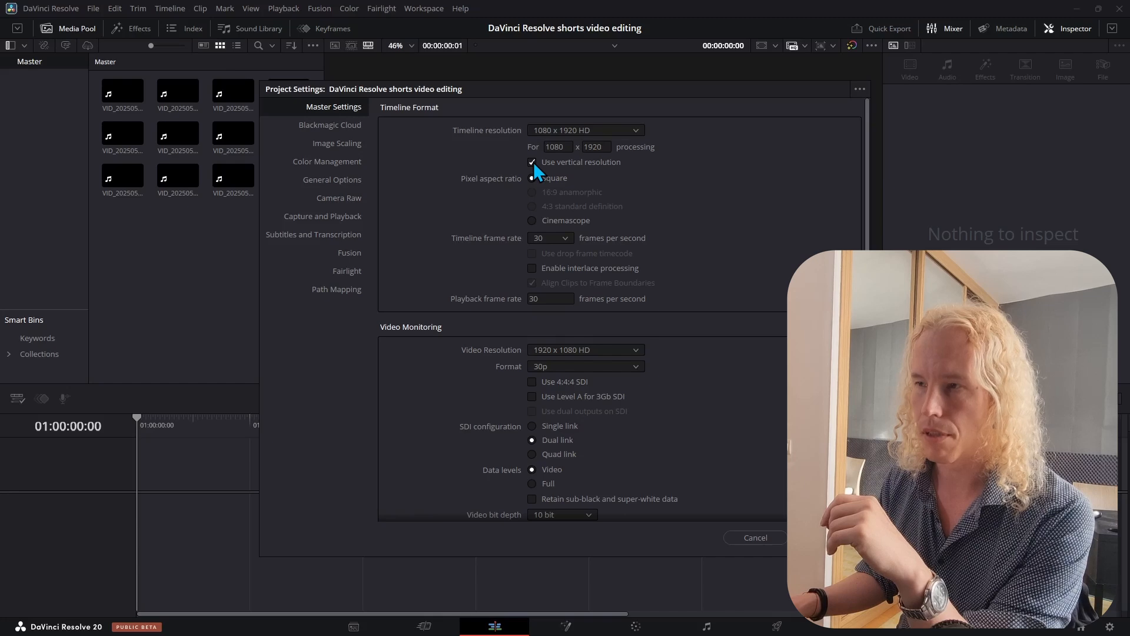
{"action": "left_click", "coordinate": [827, 538]}
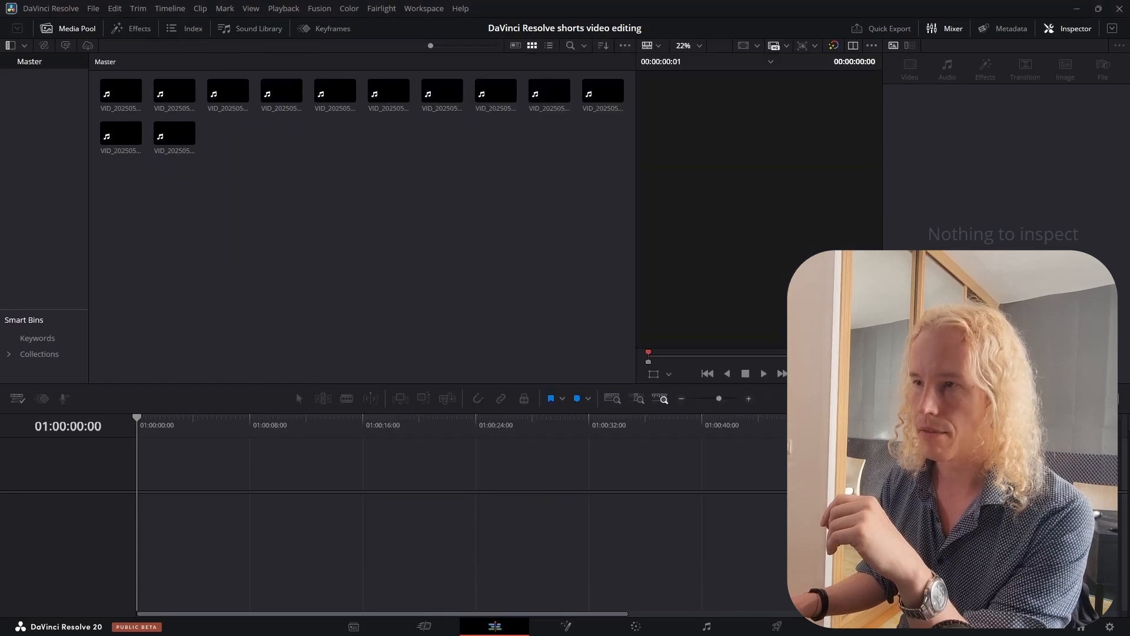
- Add all the clips to a new timeline
{"action": "left_click_drag", "start_coordinate": [629, 276], "coordinate": [140, 507]}
{"action": "left_click", "coordinate": [682, 400]}
{"action": "left_click", "coordinate": [681, 399]}
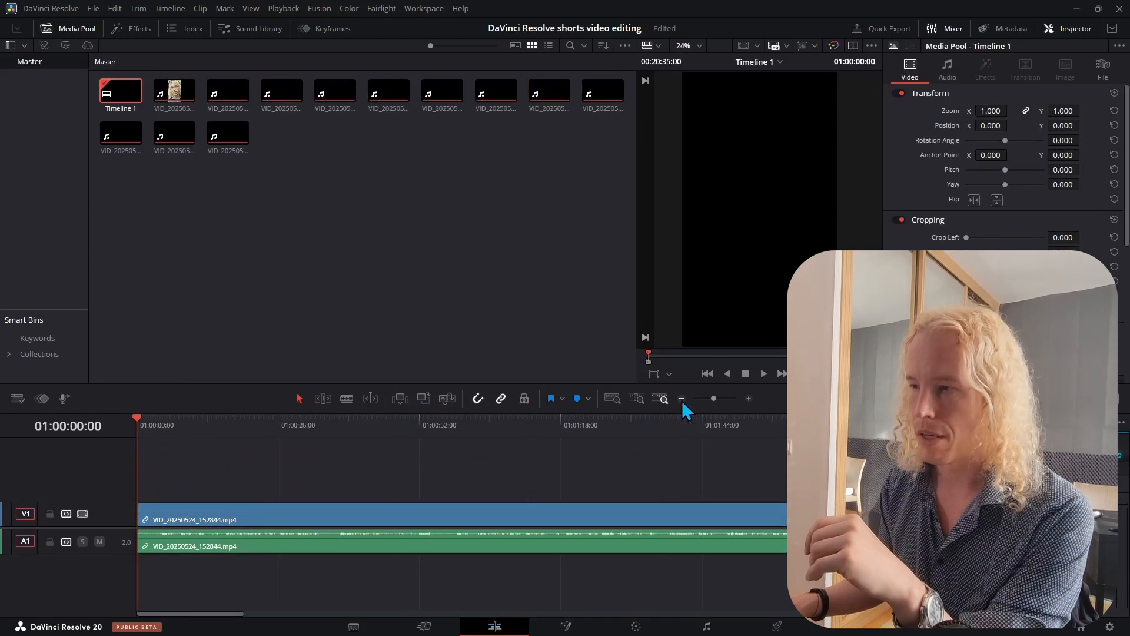
{"action": "left_click", "coordinate": [681, 400]}
{"action": "left_click", "coordinate": [681, 399]}
{"action": "left_click", "coordinate": [681, 400]}
{"action": "left_click", "coordinate": [682, 400]}
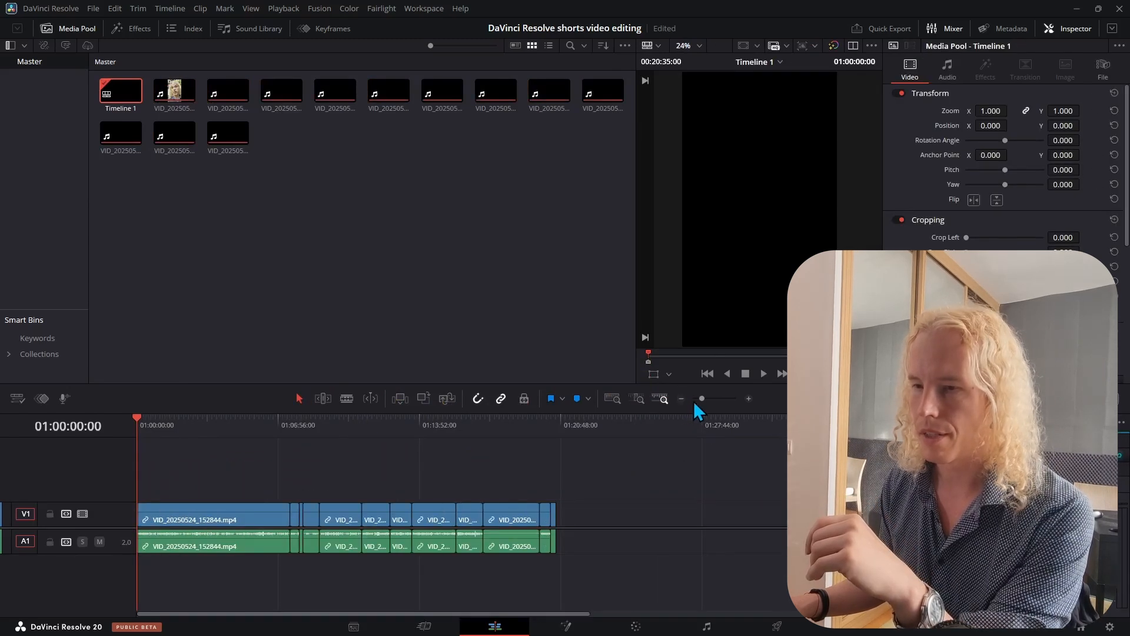
{"action": "left_click", "coordinate": [705, 399]}
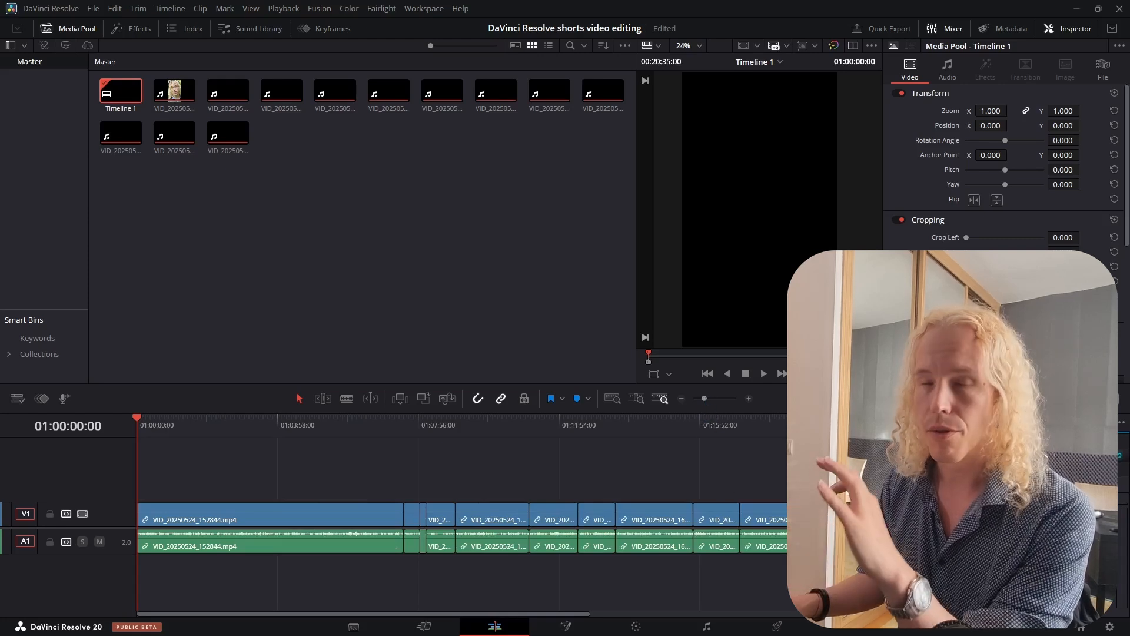
- Select every clip on the timeline and normalize their audio levels using the YouTube mode
{"action": "left_click", "coordinate": [695, 568]}
{"action": "left_click_drag", "start_coordinate": [789, 489], "coordinate": [259, 554]}
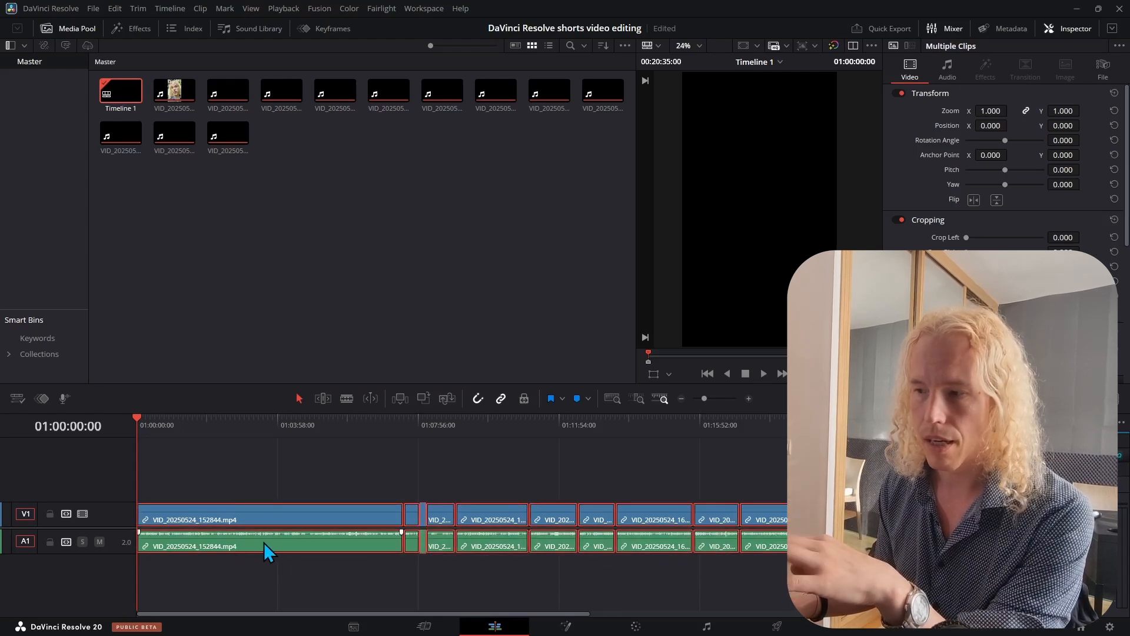
{"action": "right_click", "coordinate": [264, 542]}
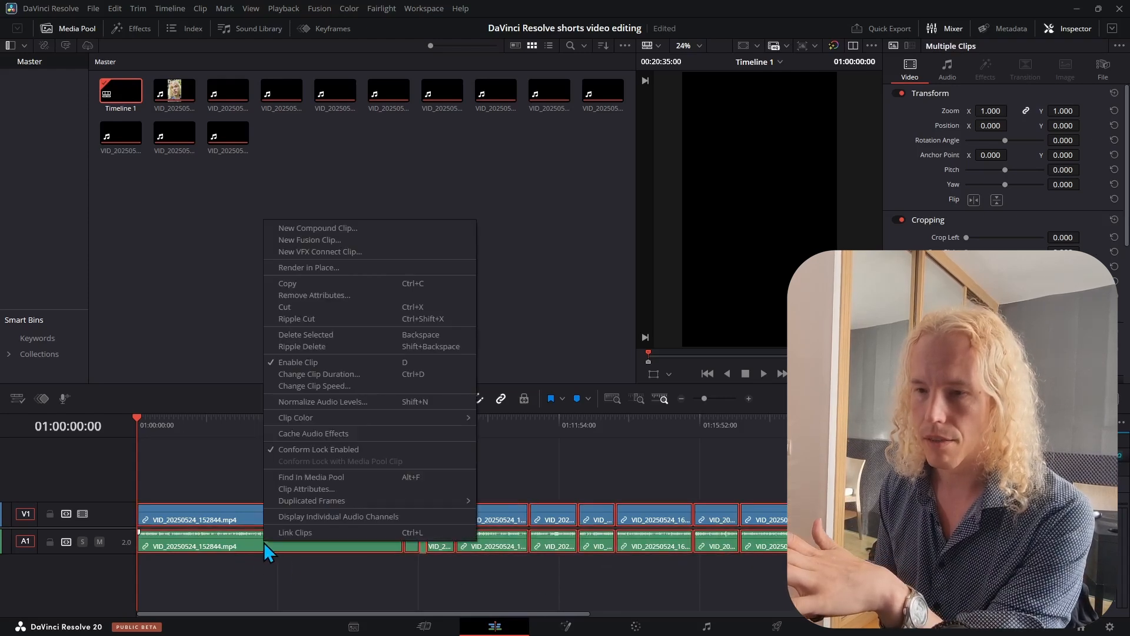
{"action": "left_click", "coordinate": [353, 402]}
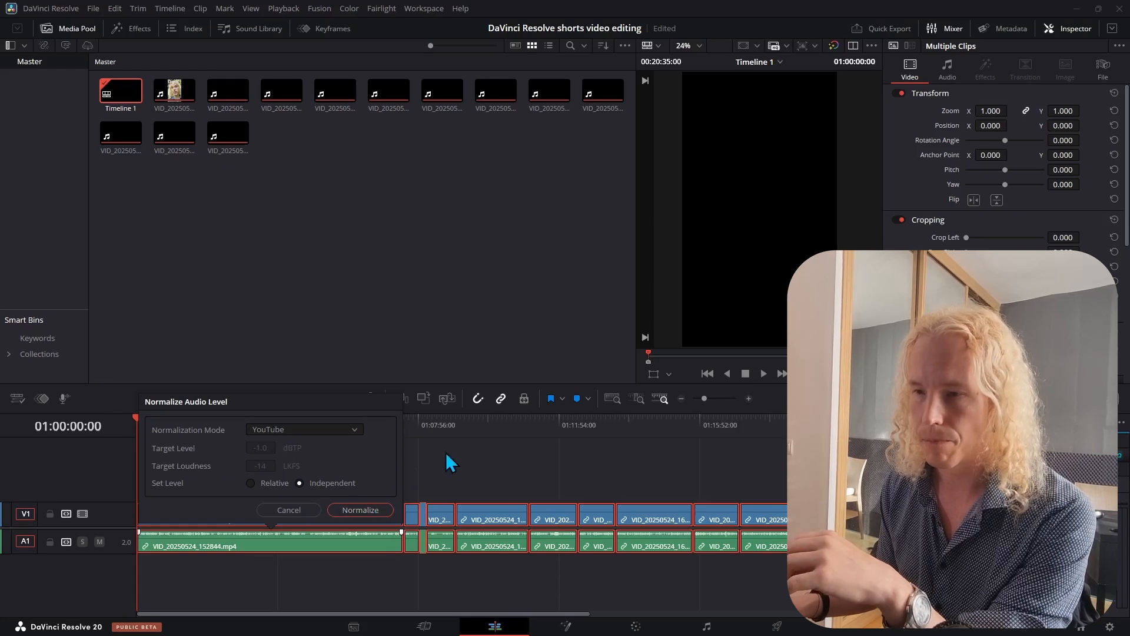
{"action": "key", "text": "Return"}
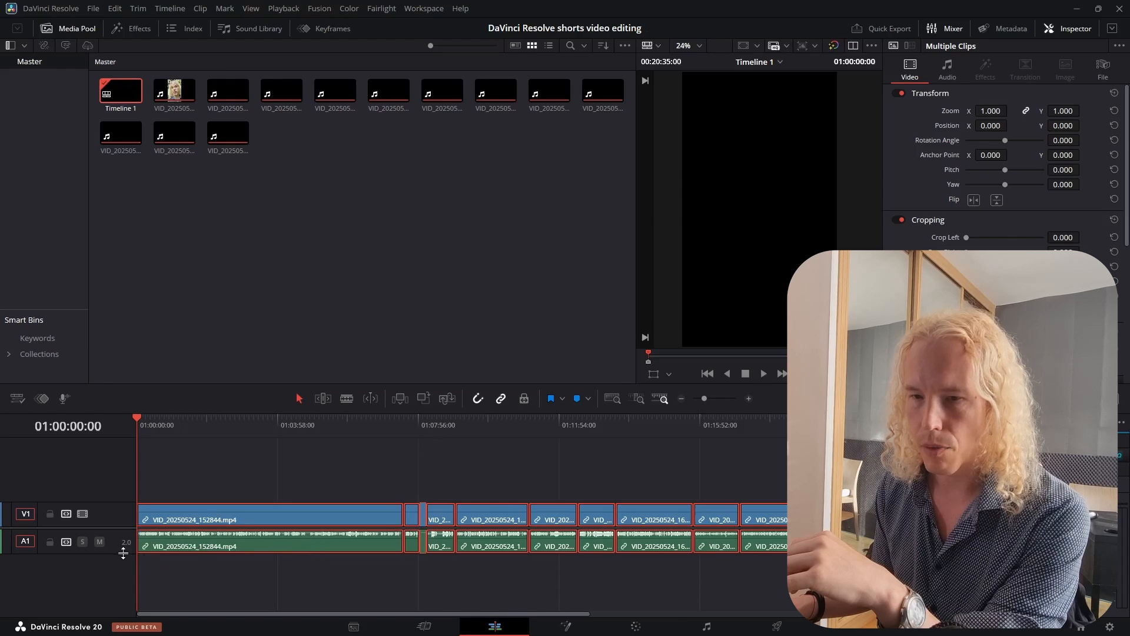
- Enlarge the heights of the audio and video tracks on the timeline
{"action": "left_click_drag", "start_coordinate": [123, 553], "coordinate": [123, 586]}
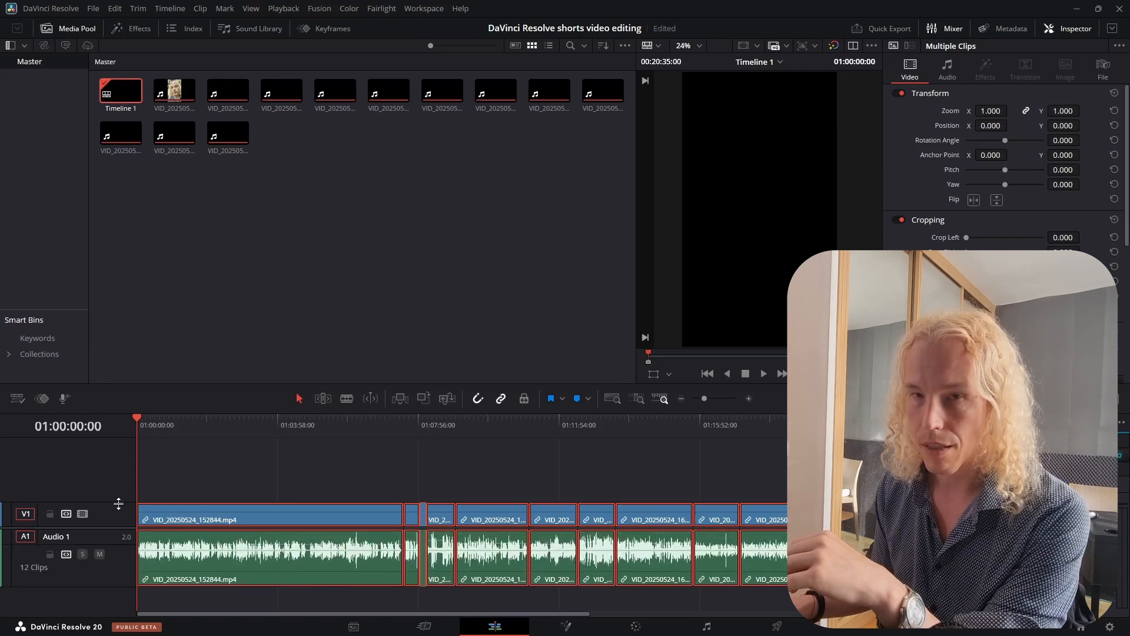
{"action": "left_click_drag", "start_coordinate": [118, 503], "coordinate": [119, 513]}
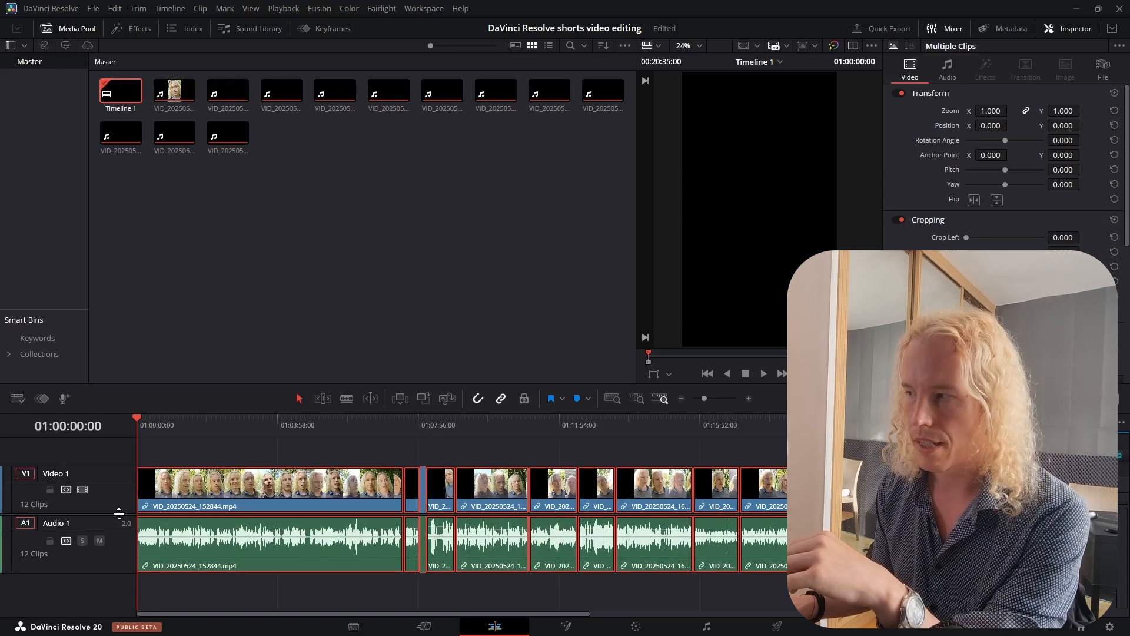
{"action": "left_click", "coordinate": [232, 429]}
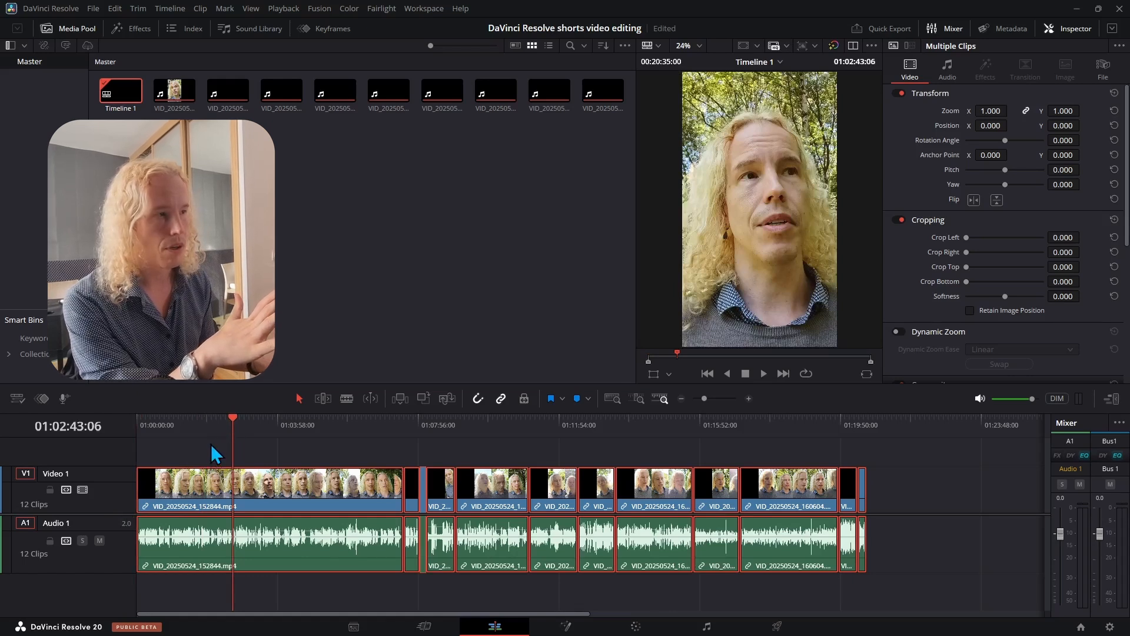
- Open the audio mixer and hide the Inspector panel
{"action": "left_click", "coordinate": [1111, 399]}
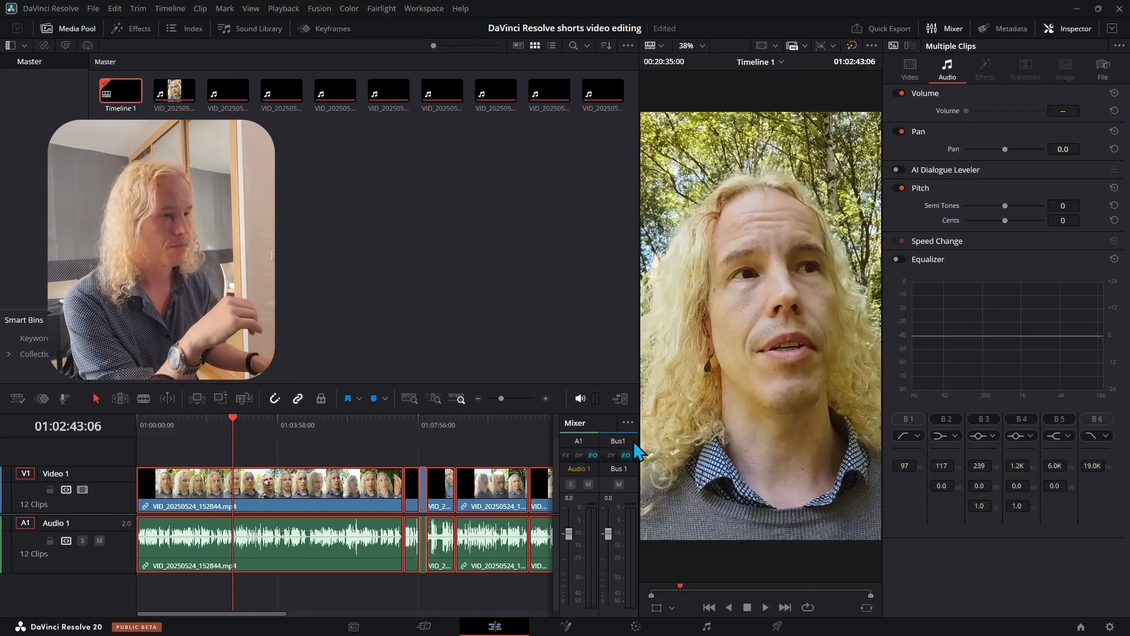
{"action": "left_click", "coordinate": [1072, 29]}
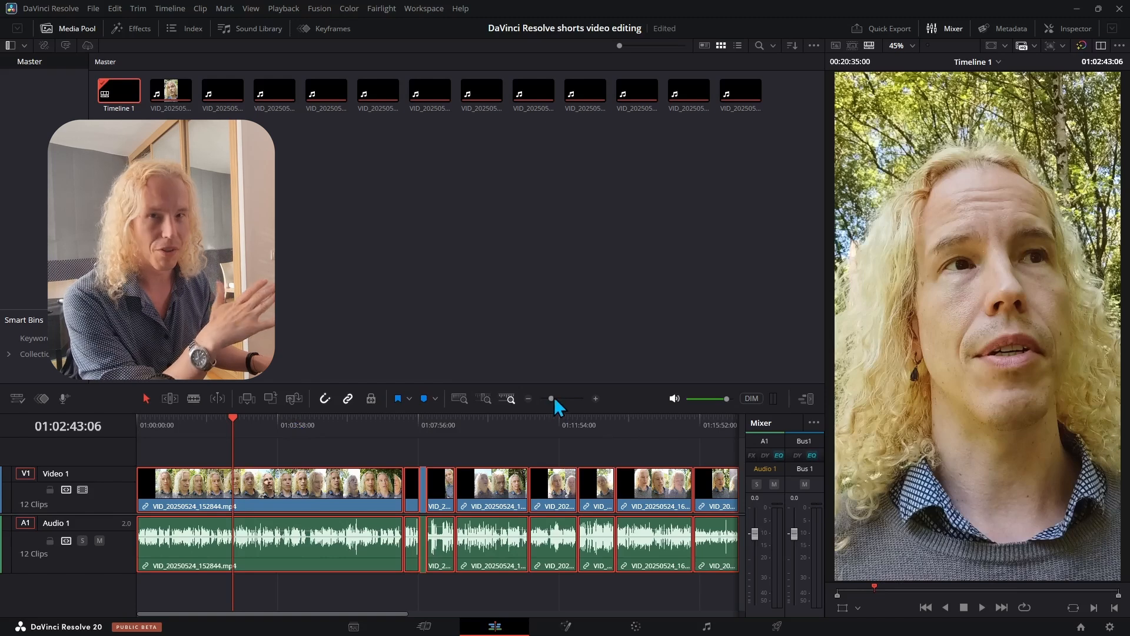
{"action": "left_click_drag", "start_coordinate": [549, 398], "coordinate": [551, 399]}
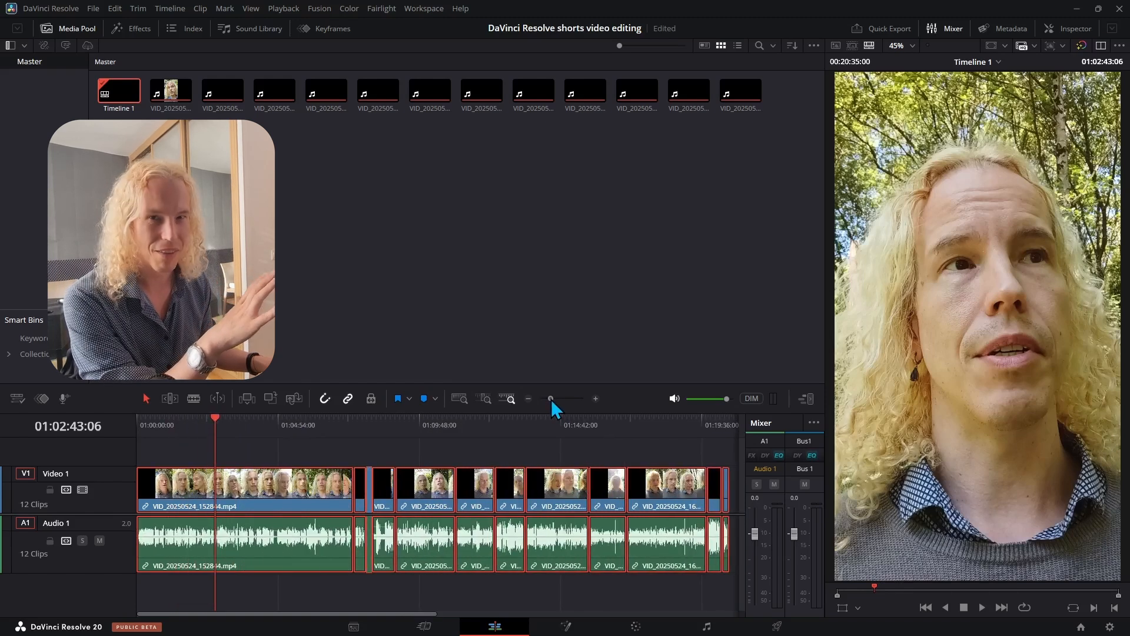
- Zoom into the start of the timeline, trim off the beginning of the first clip and move it back to the timeline start
{"action": "left_click", "coordinate": [147, 426]}
{"action": "left_click_drag", "start_coordinate": [553, 398], "coordinate": [570, 397]}
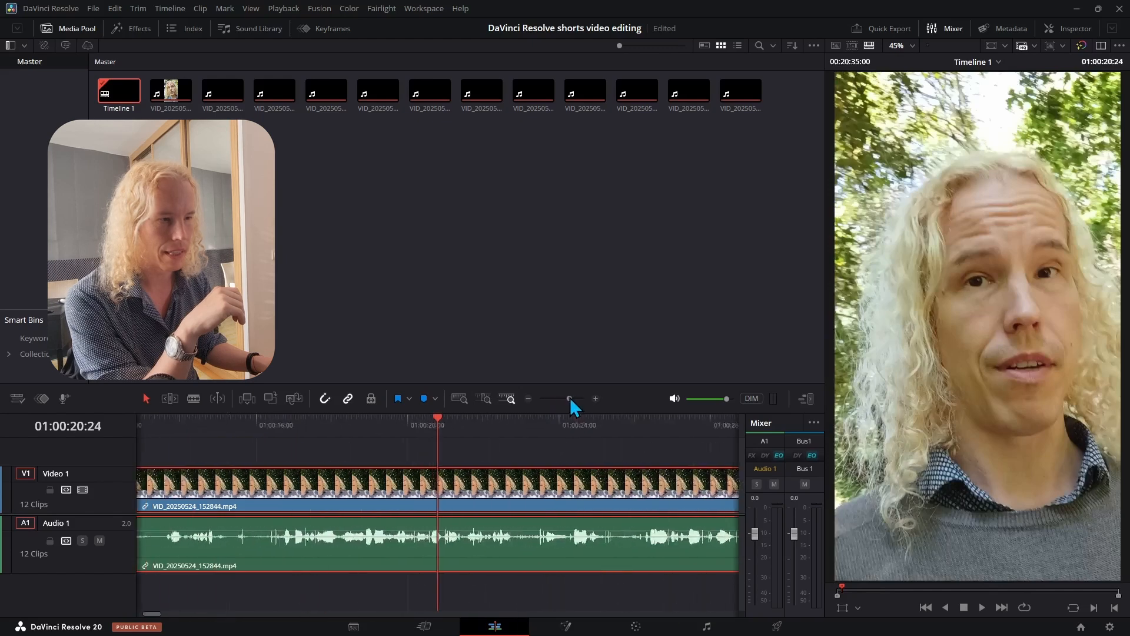
{"action": "left_click_drag", "start_coordinate": [218, 427], "coordinate": [216, 429]}
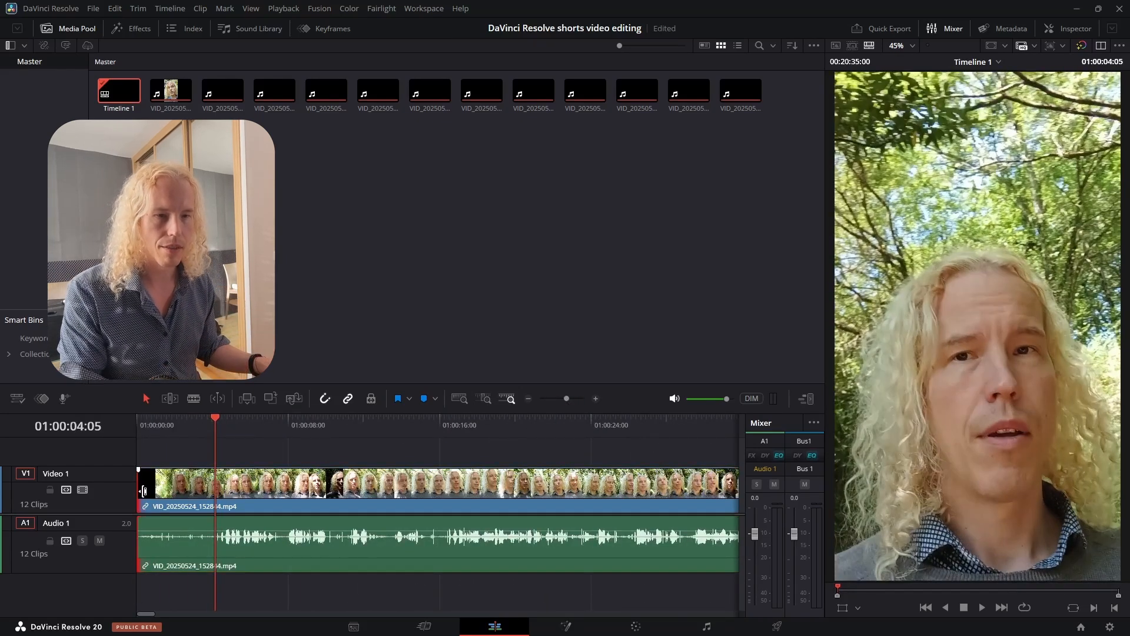
{"action": "left_click_drag", "start_coordinate": [144, 491], "coordinate": [225, 494]}
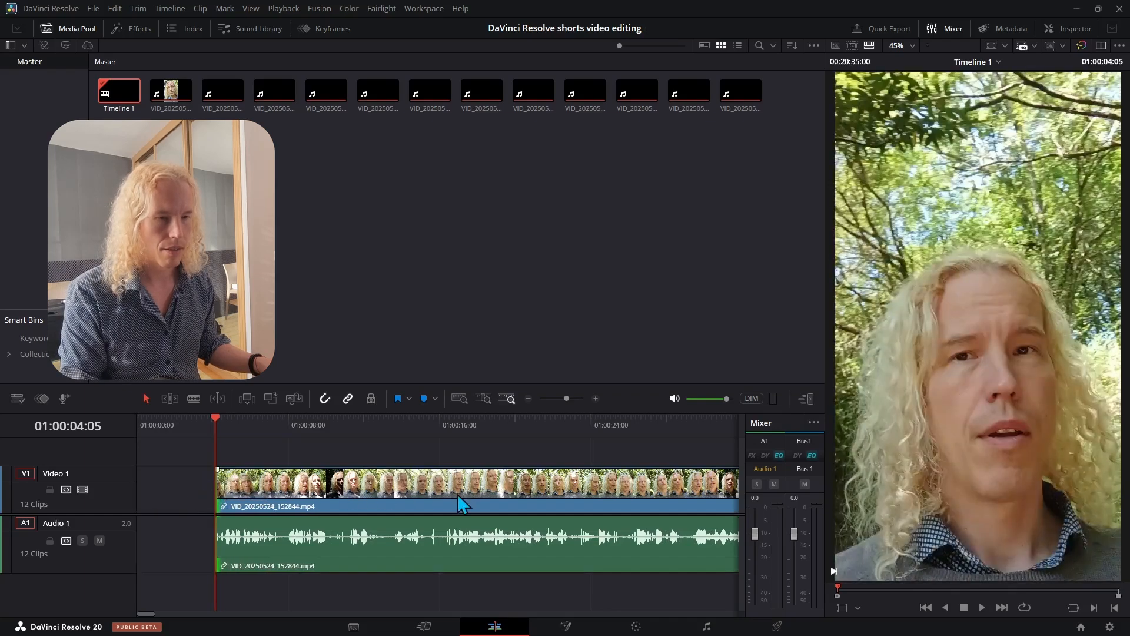
{"action": "left_click_drag", "start_coordinate": [535, 493], "coordinate": [179, 431]}
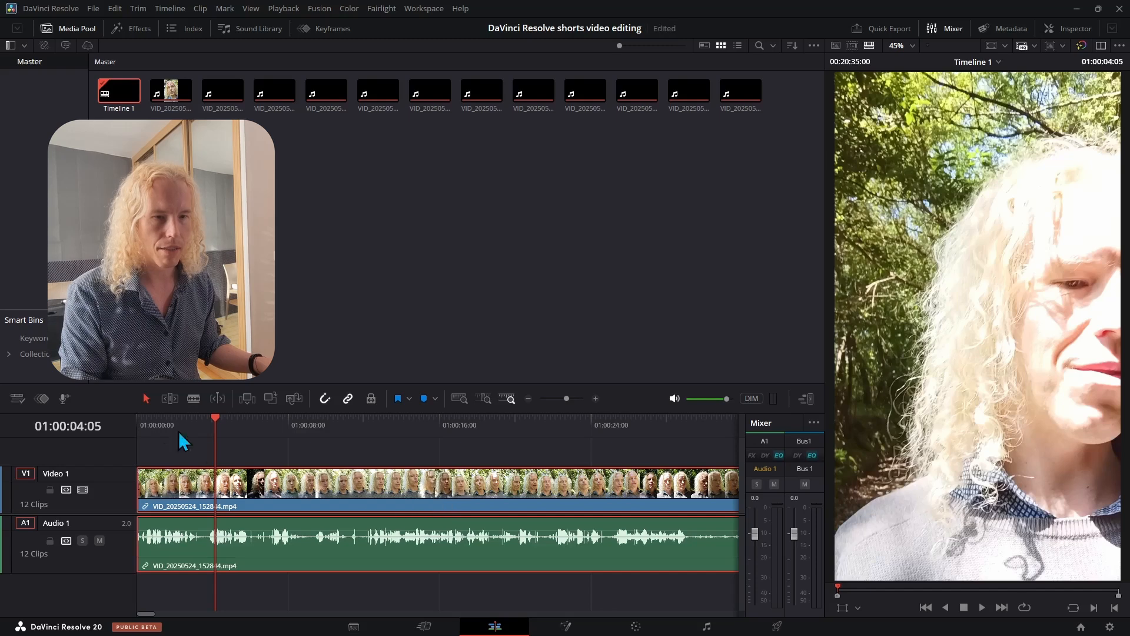
{"action": "left_click", "coordinate": [137, 422]}
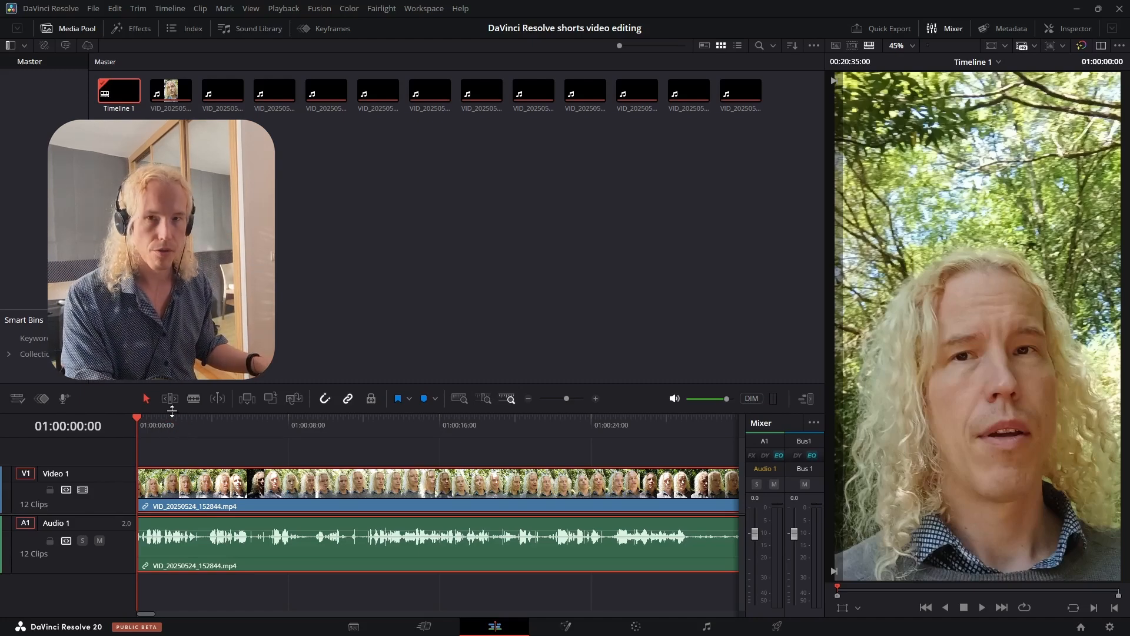
- Split the first clip at about 01:00:20:03 and trim the start of the second part
{"action": "key", "text": "space"}
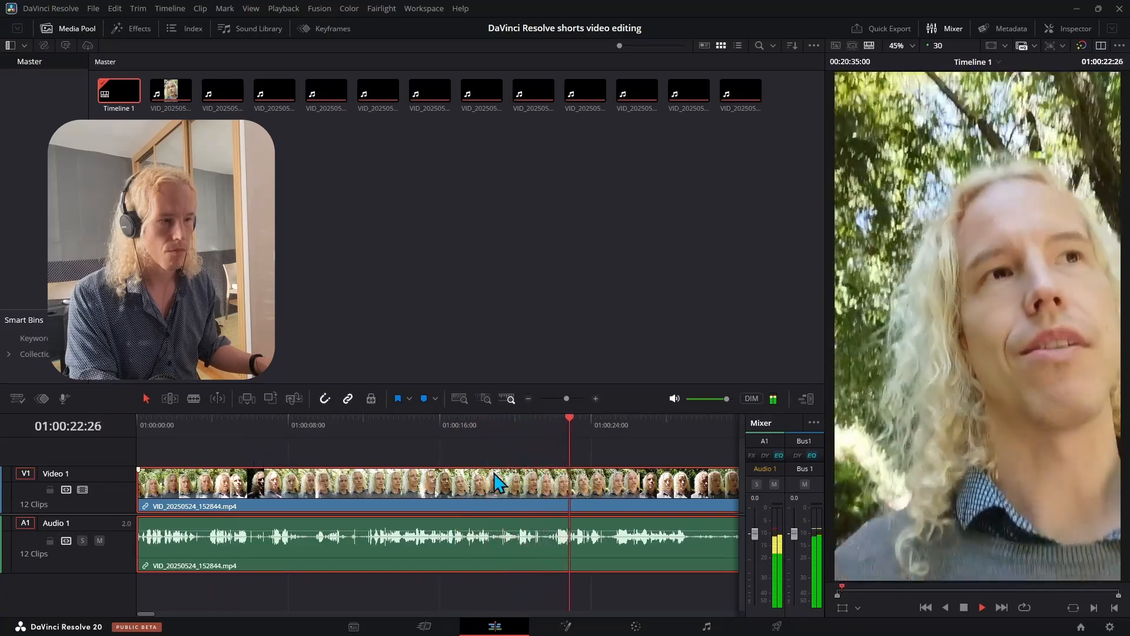
{"action": "key", "text": "space"}
{"action": "left_click_drag", "start_coordinate": [555, 422], "coordinate": [518, 426]}
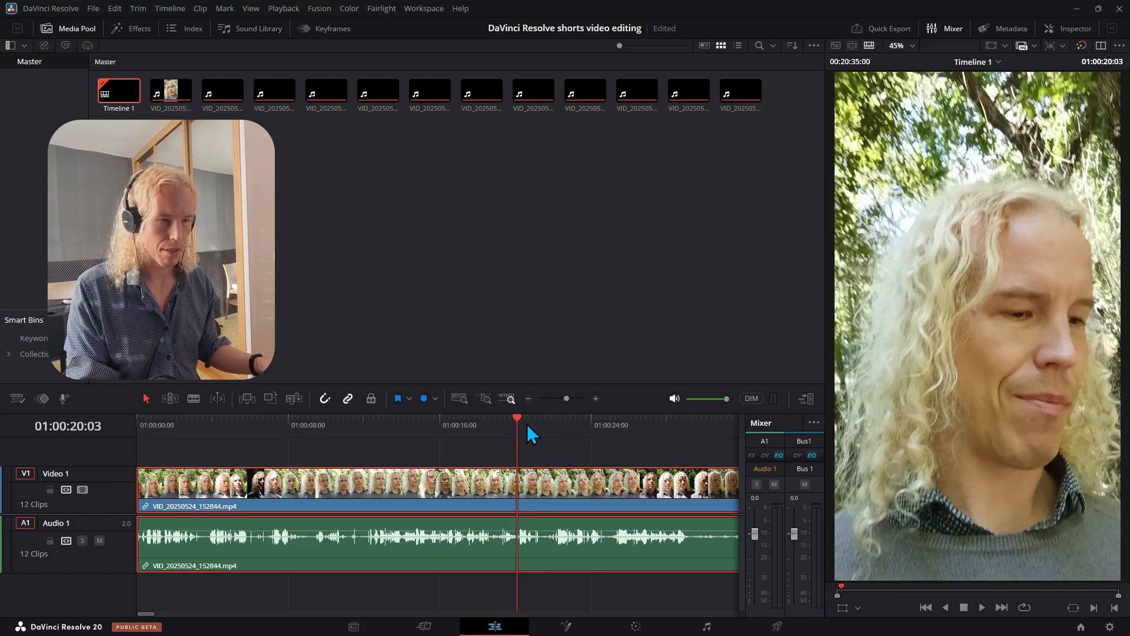
{"action": "key", "text": "ctrl+b"}
{"action": "left_click", "coordinate": [523, 488]}
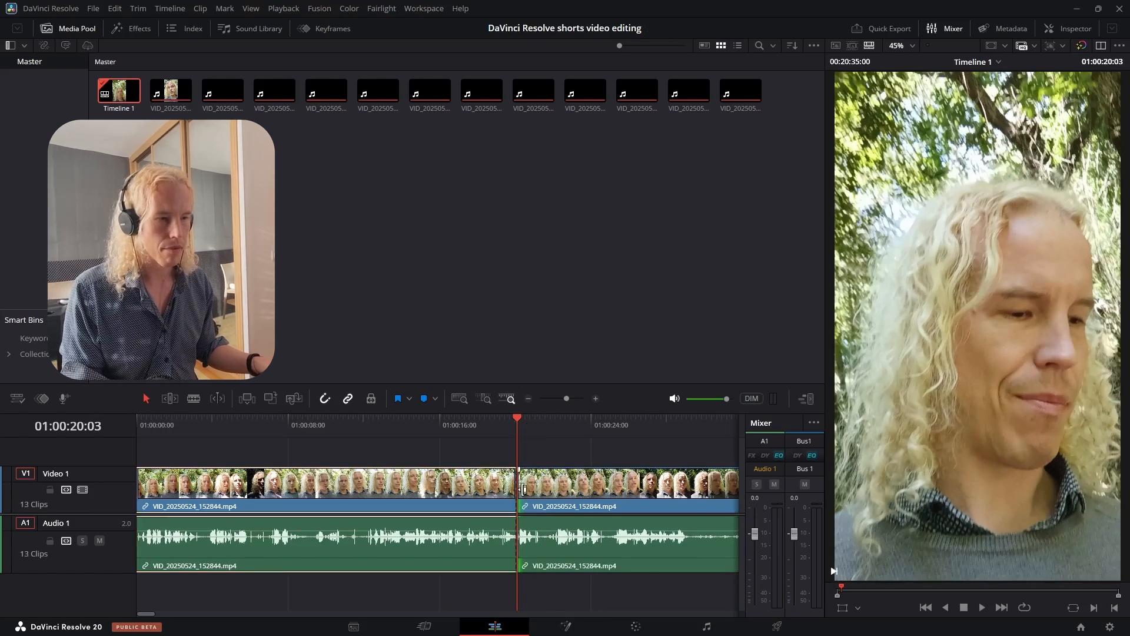
{"action": "left_click_drag", "start_coordinate": [529, 491], "coordinate": [555, 493]}
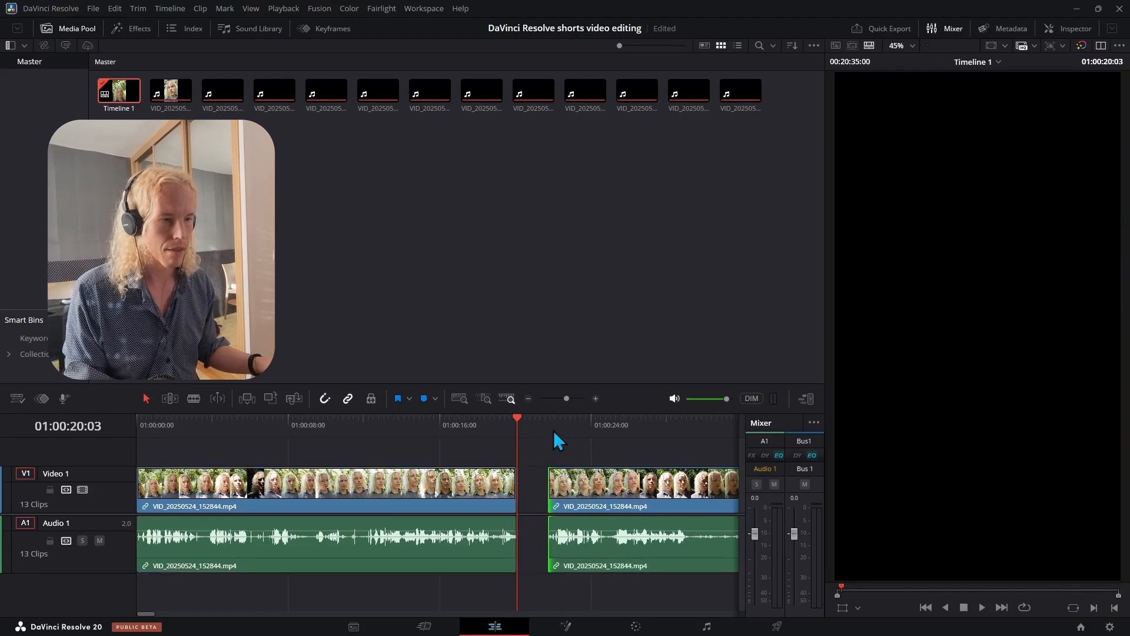
- Play back the trimmed part, then move it left to close the gap after the first part
{"action": "left_click", "coordinate": [549, 428]}
{"action": "key", "text": "space"}
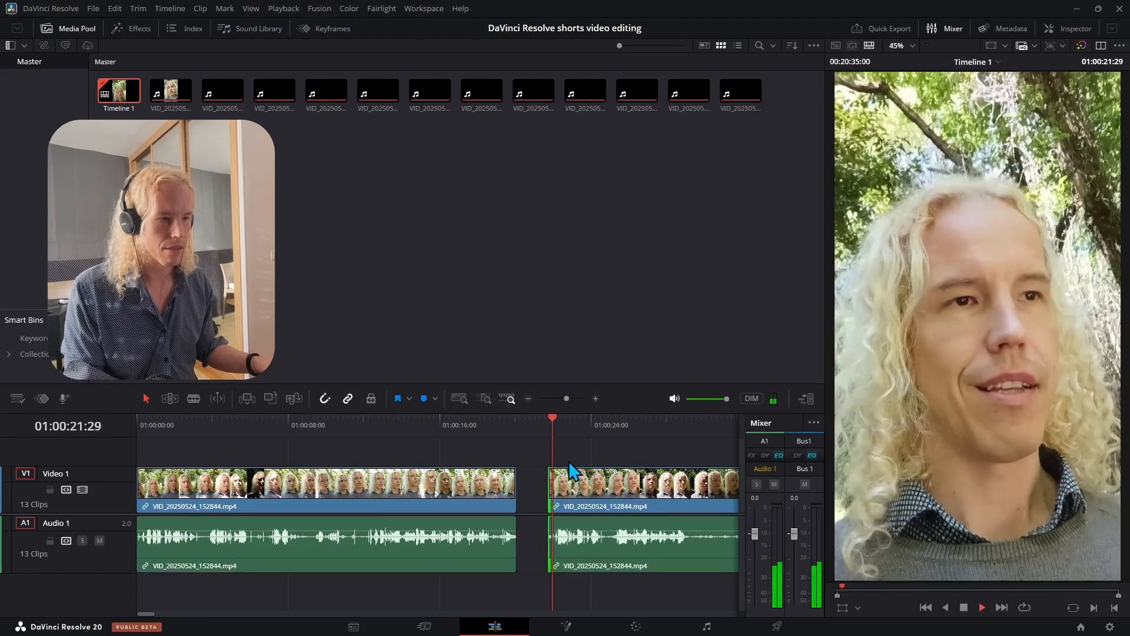
{"action": "key", "text": "space"}
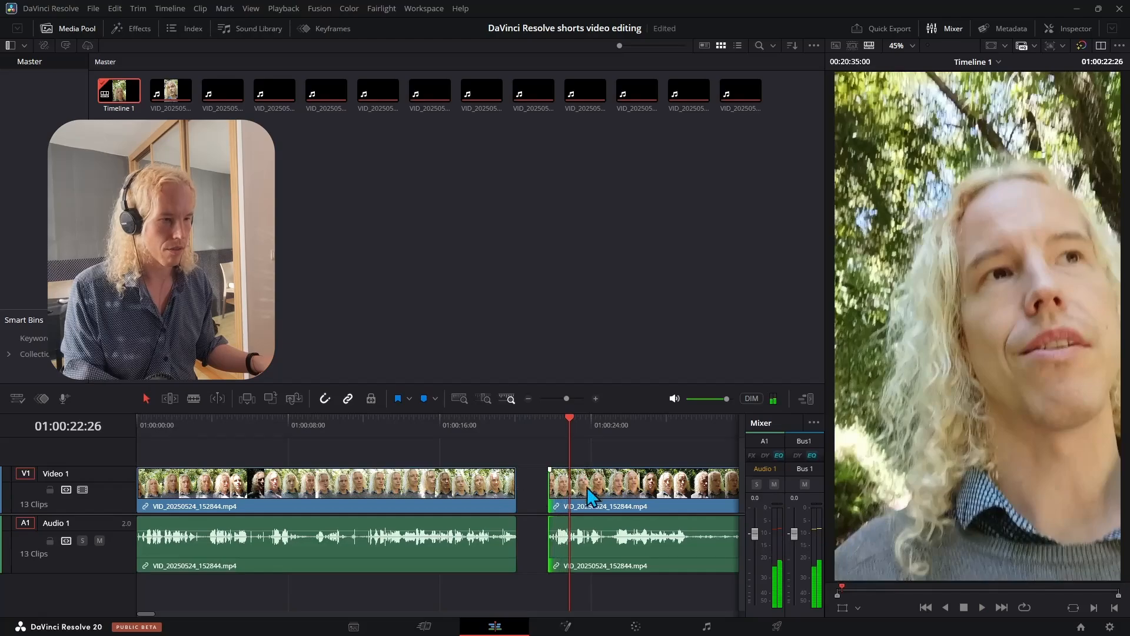
{"action": "left_click_drag", "start_coordinate": [613, 492], "coordinate": [583, 493]}
- Play back the section around the join between the two parts to review the cut
{"action": "left_click", "coordinate": [498, 422]}
{"action": "key", "text": "space"}
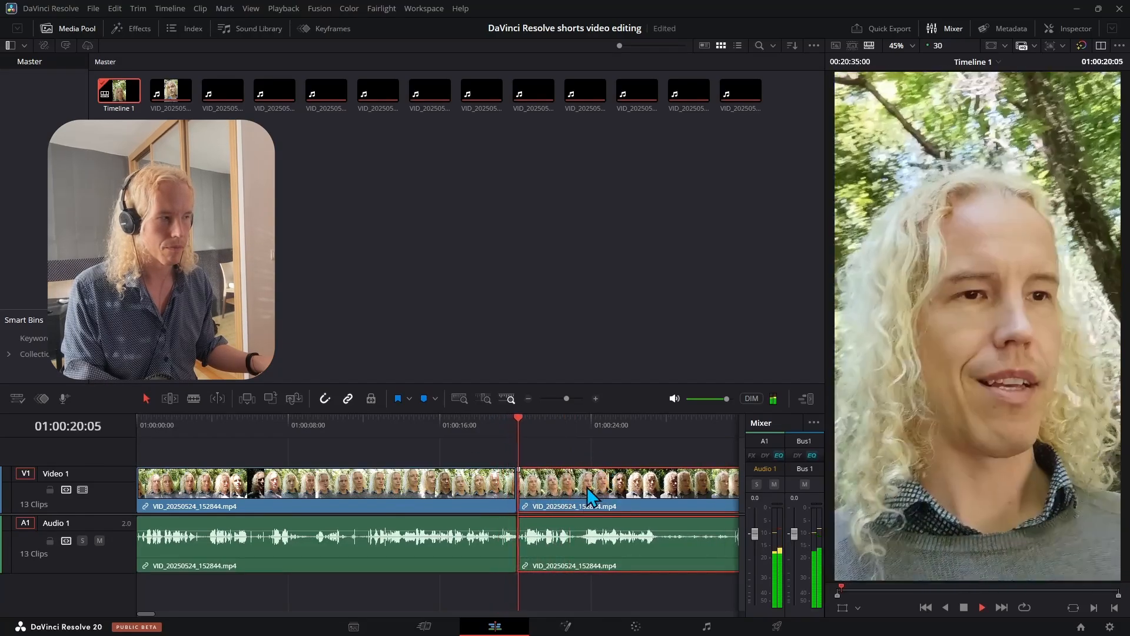
{"action": "key", "text": "space"}
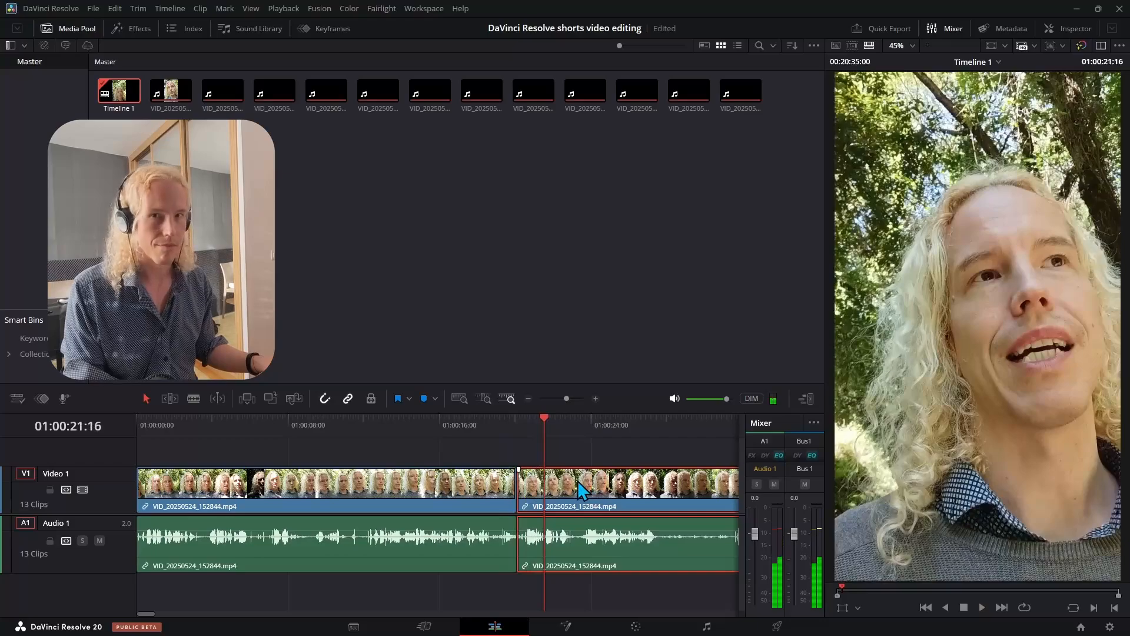
{"action": "left_click", "coordinate": [500, 421]}
{"action": "key", "text": "space"}
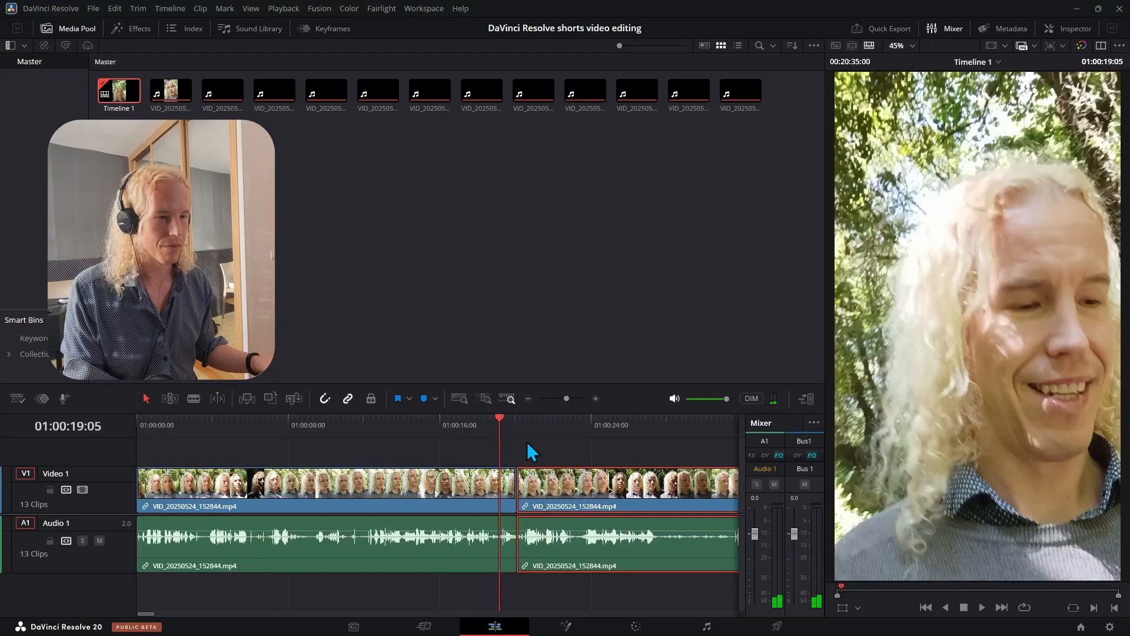
{"action": "key", "text": "l"}
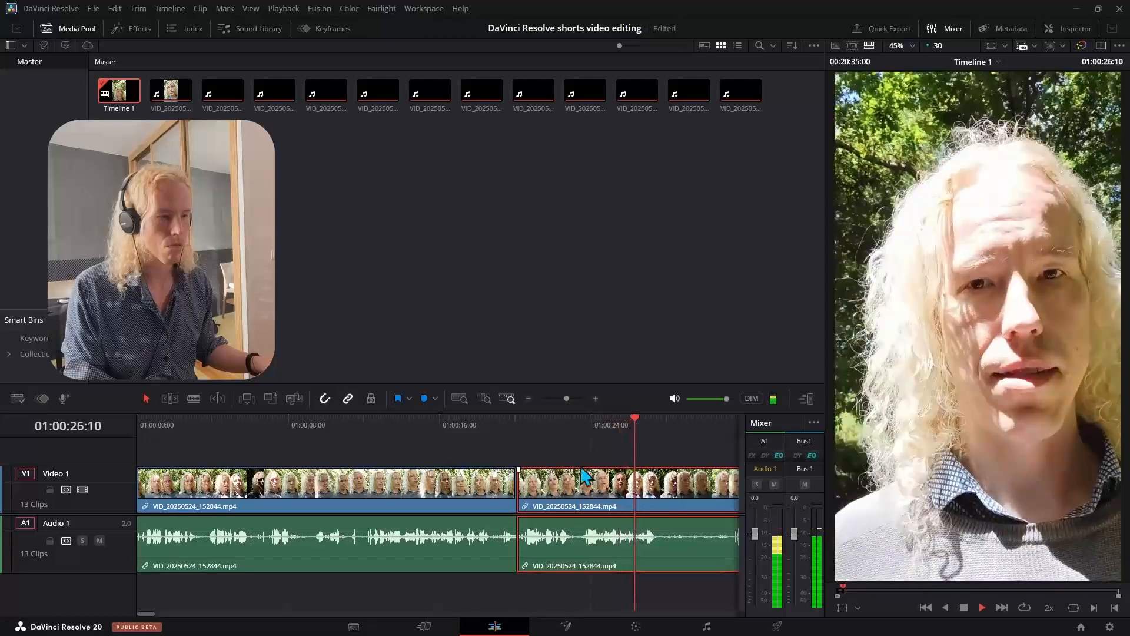
- Split the second part at 01:00:23:15 and move the remainder left over the unwanted footage before it
{"action": "left_click", "coordinate": [529, 422]}
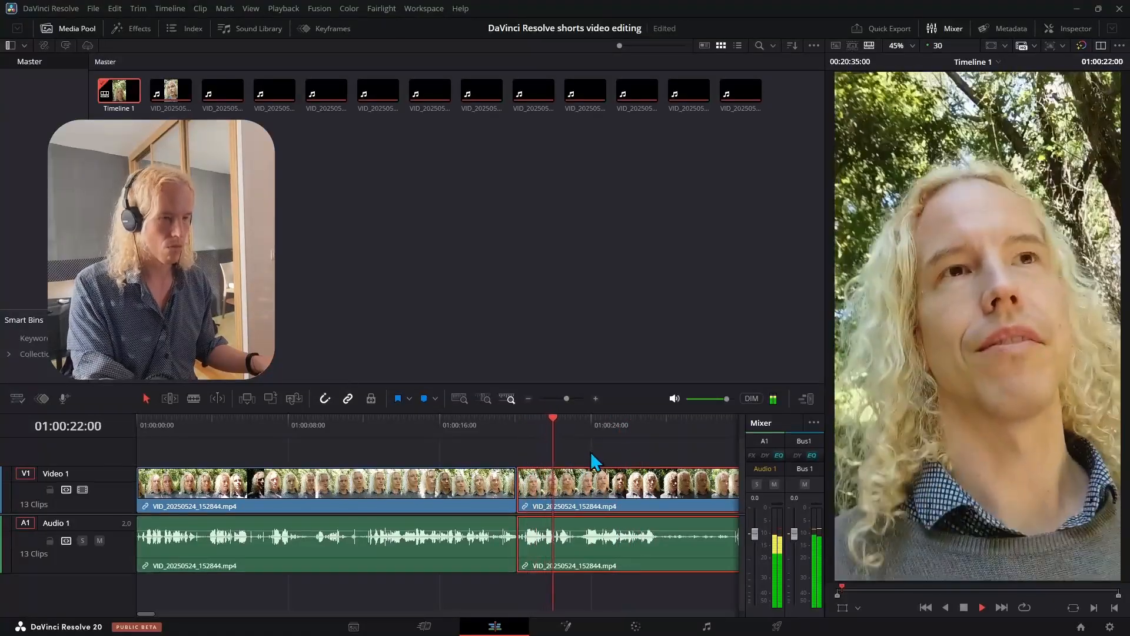
{"action": "key", "text": "space"}
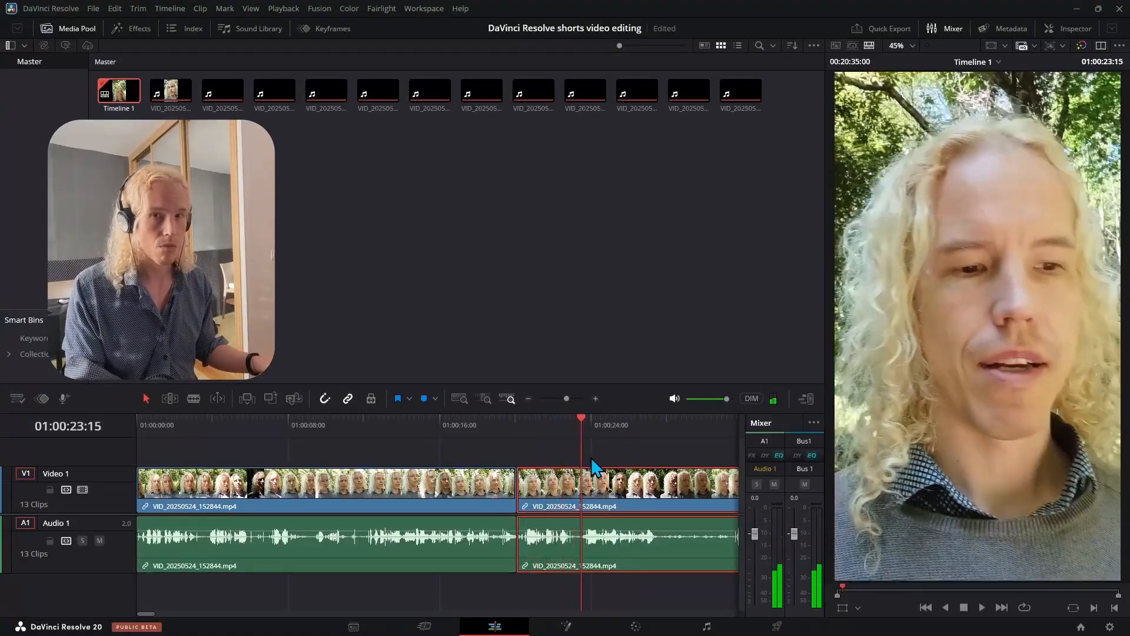
{"action": "key", "text": "ctrl+b"}
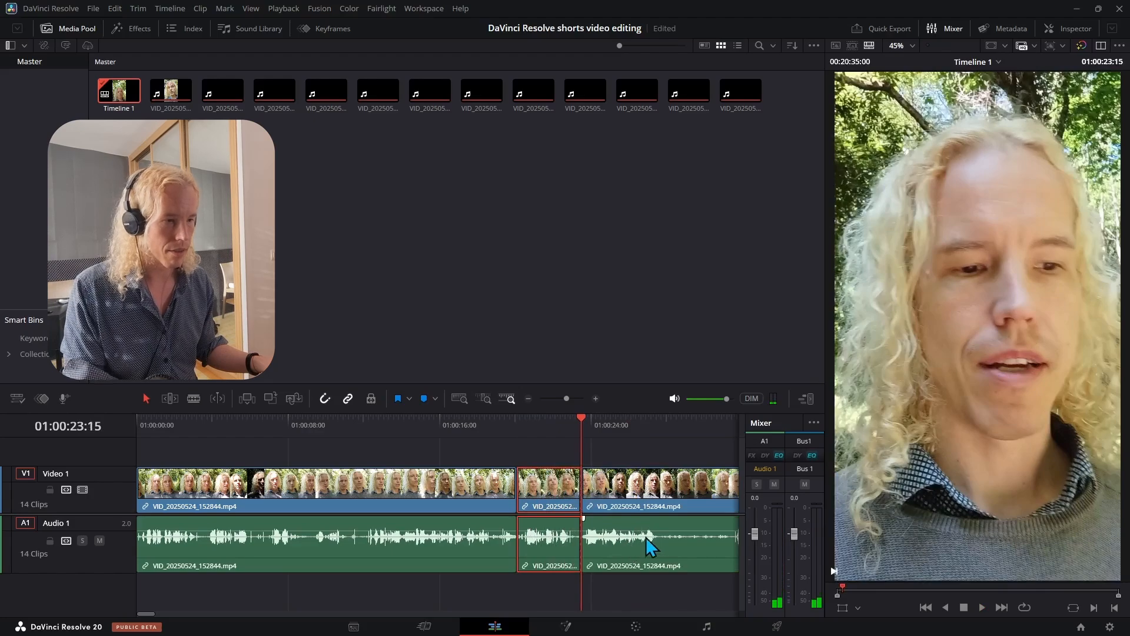
{"action": "left_click_drag", "start_coordinate": [656, 541], "coordinate": [595, 537]}
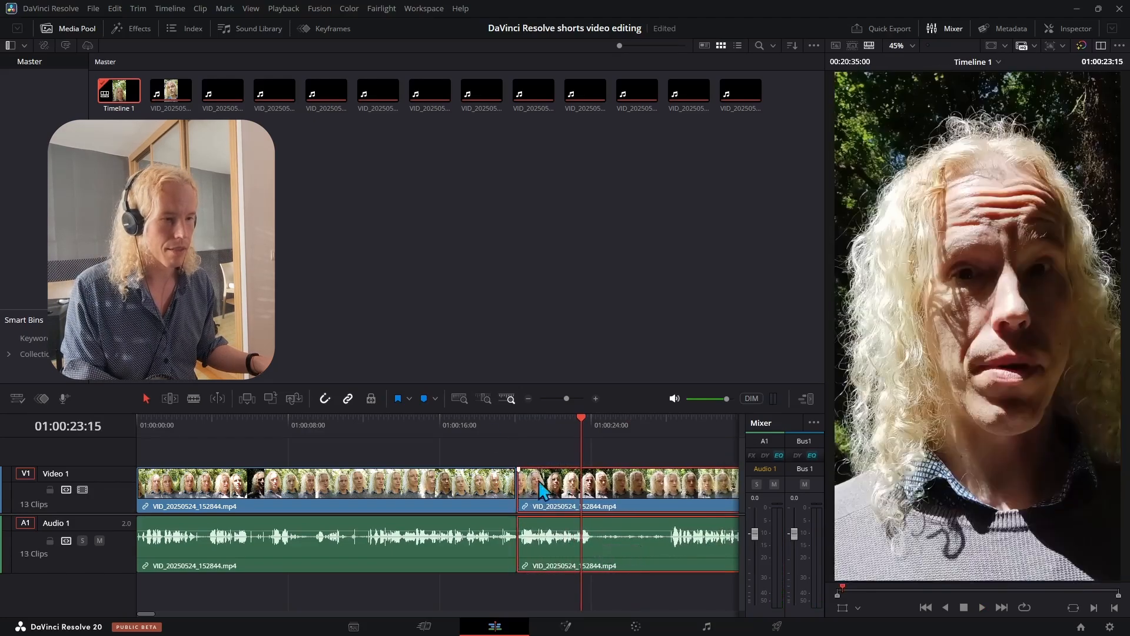
- Split the second part again at 01:00:28:06 and slide the following footage left to remove the pause before it
{"action": "left_click", "coordinate": [498, 420]}
{"action": "key", "text": "space"}
{"action": "key", "text": "l"}
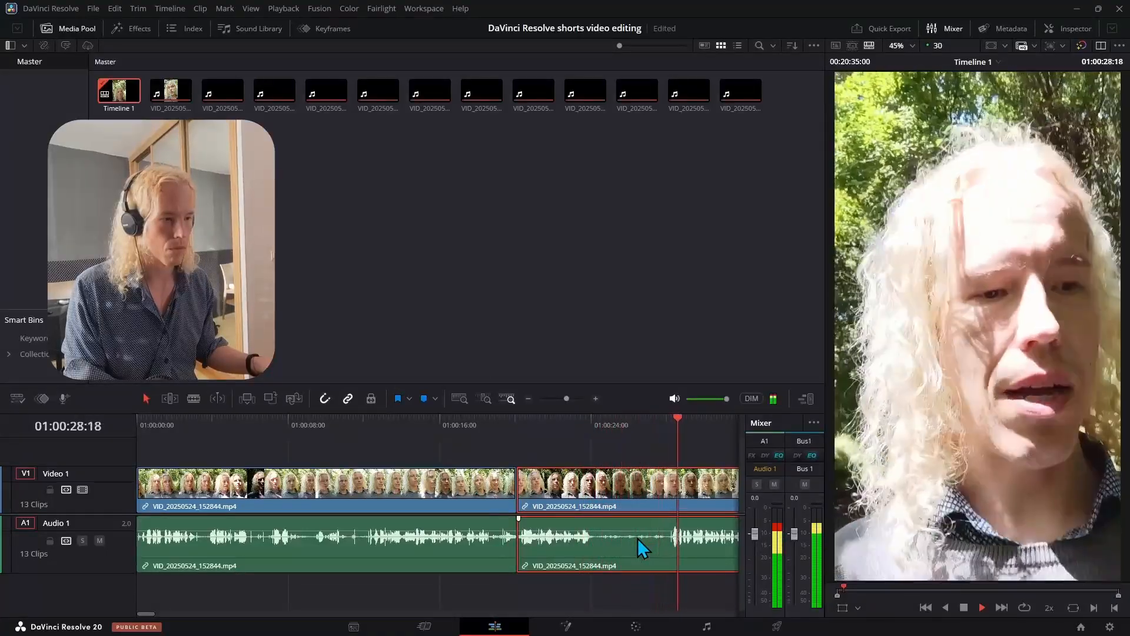
{"action": "key", "text": "space"}
{"action": "scroll", "coordinate": [637, 537], "scroll_direction": "right", "scroll_amount": 3}
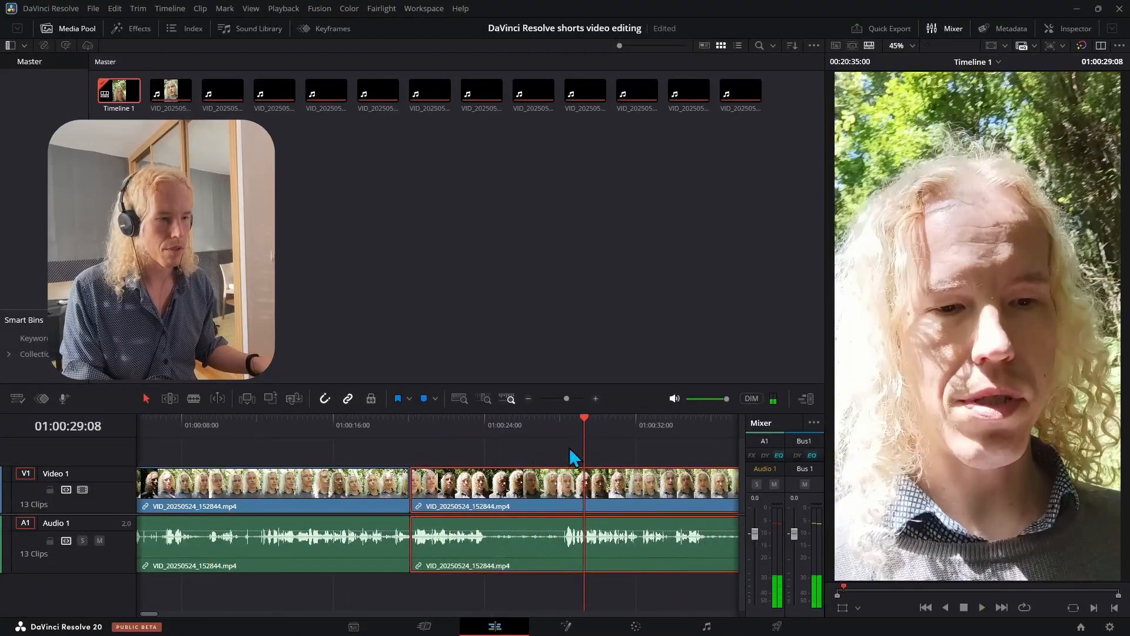
{"action": "left_click", "coordinate": [564, 427]}
{"action": "key", "text": "ctrl+b"}
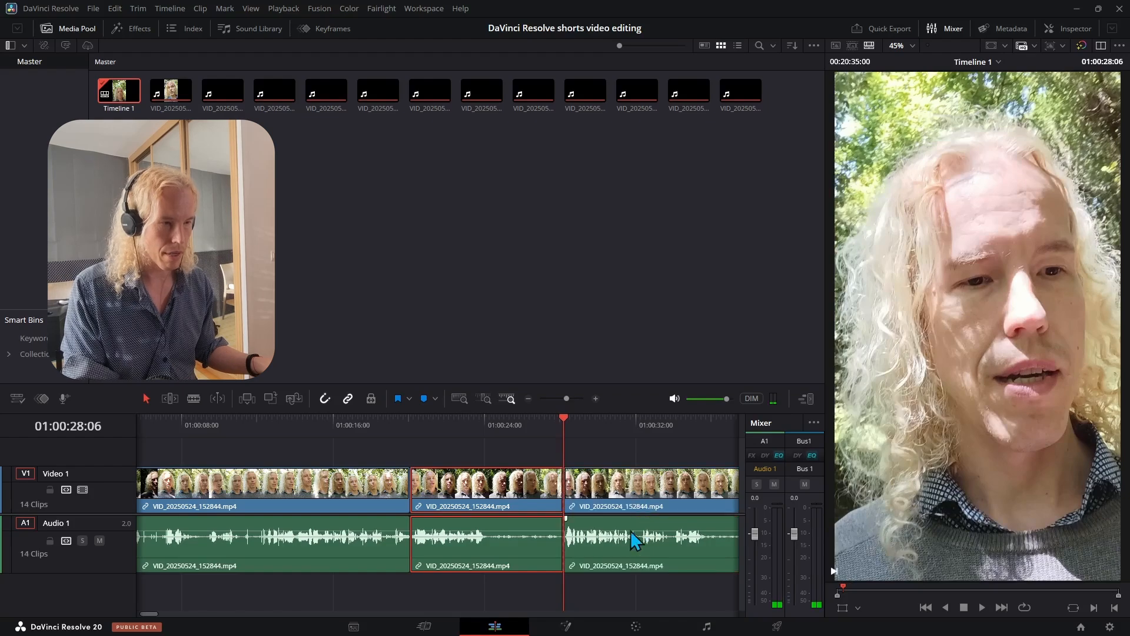
{"action": "left_click_drag", "start_coordinate": [631, 530], "coordinate": [560, 547]}
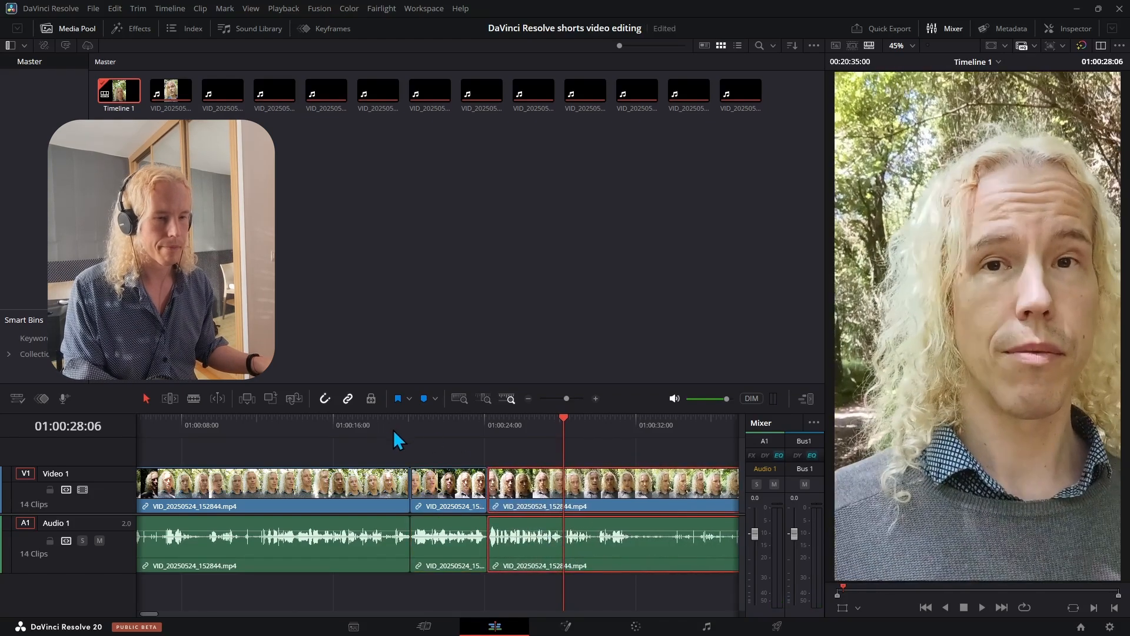
- Play back the edited section of the timeline at faster speed to review the cuts
{"action": "scroll", "coordinate": [283, 470], "scroll_direction": "left", "scroll_amount": 3}
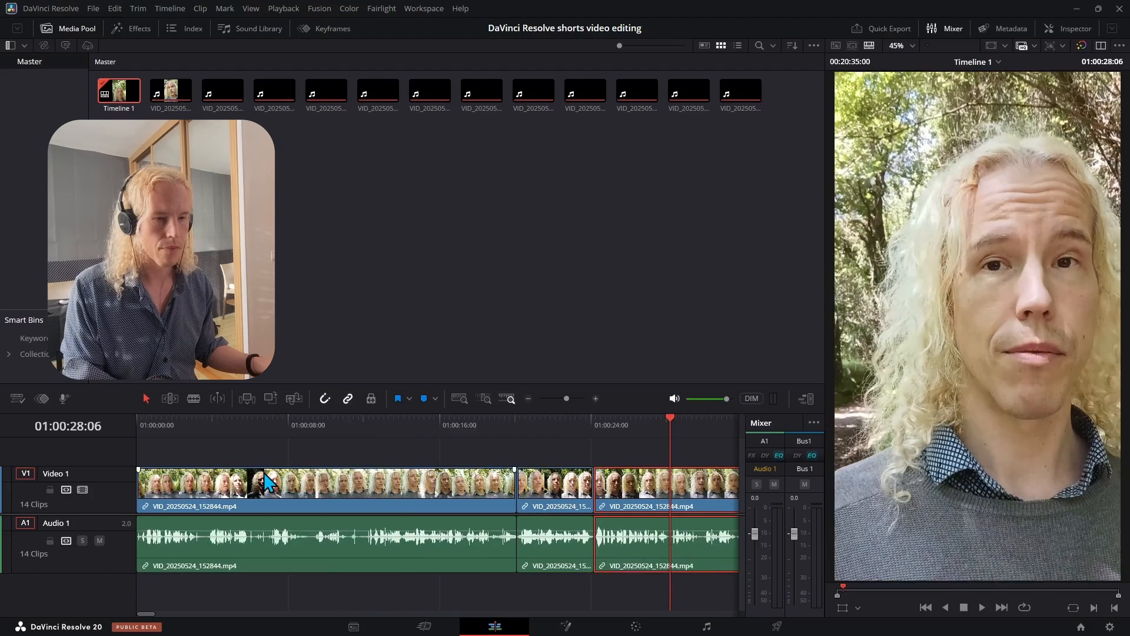
{"action": "left_click_drag", "start_coordinate": [610, 488], "coordinate": [476, 478]}
{"action": "left_click", "coordinate": [421, 430]}
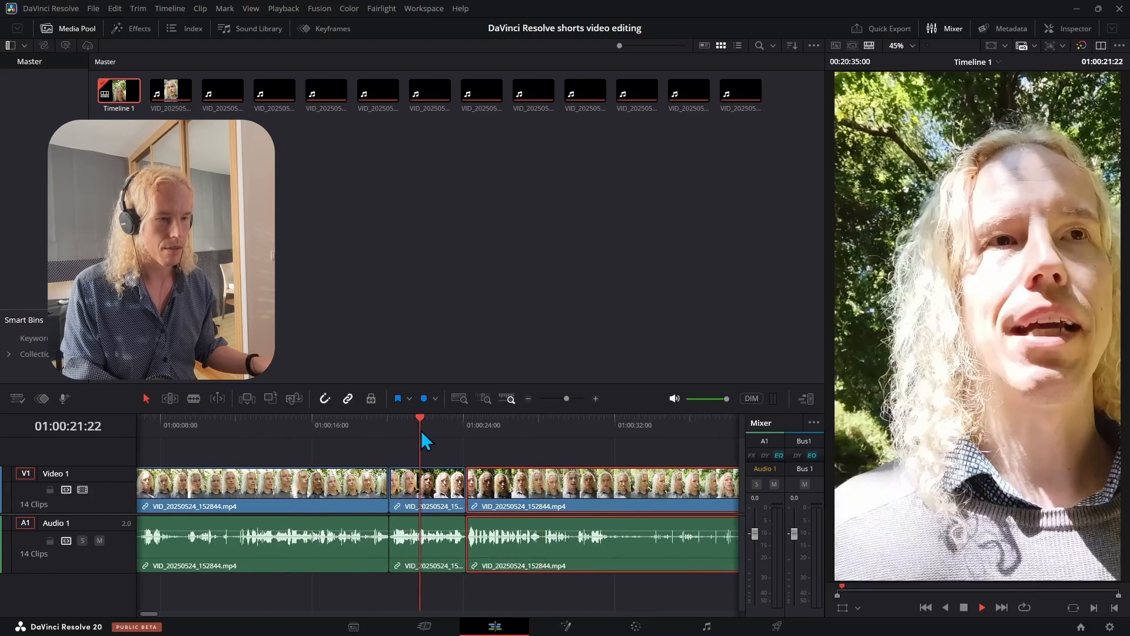
{"action": "key", "text": "l"}
{"action": "key", "text": "l"}
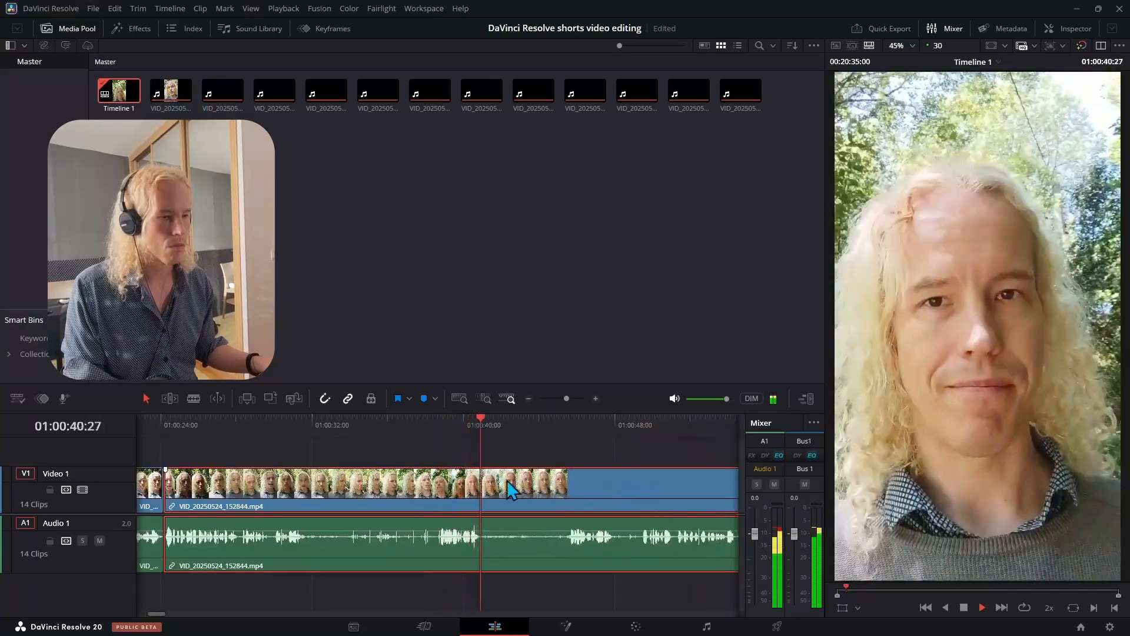
{"action": "key", "text": "space"}
- Split the clip at 01:00:31:24 and trim the start of the following part
{"action": "left_click", "coordinate": [309, 425]}
{"action": "key", "text": "ctrl+b"}
{"action": "scroll", "coordinate": [608, 498], "scroll_direction": "left", "scroll_amount": 8}
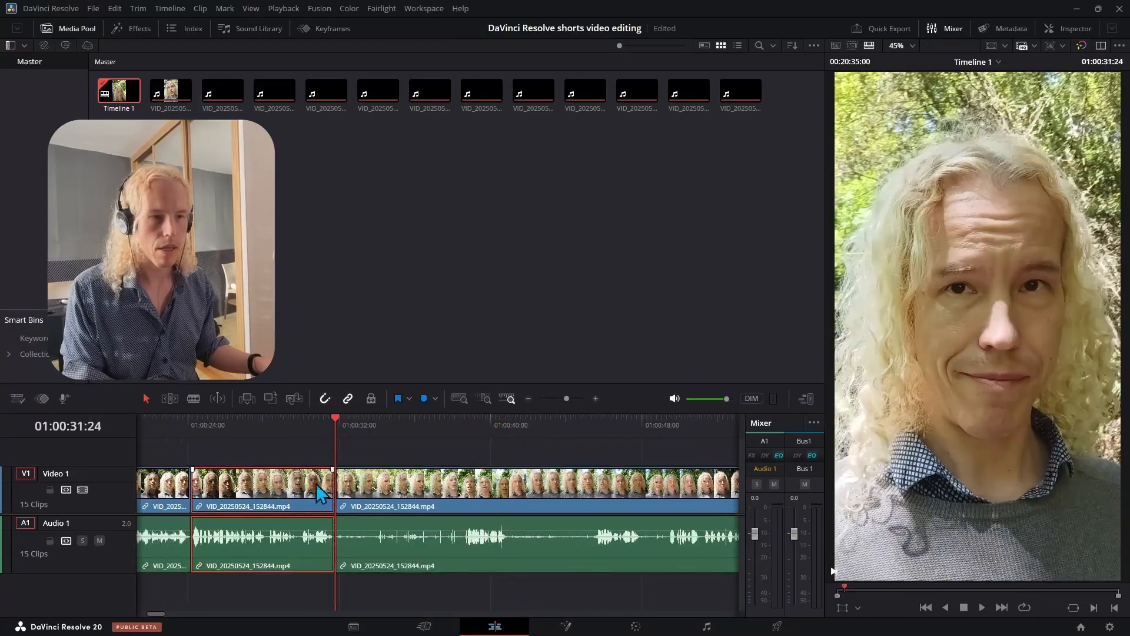
{"action": "left_click", "coordinate": [528, 399]}
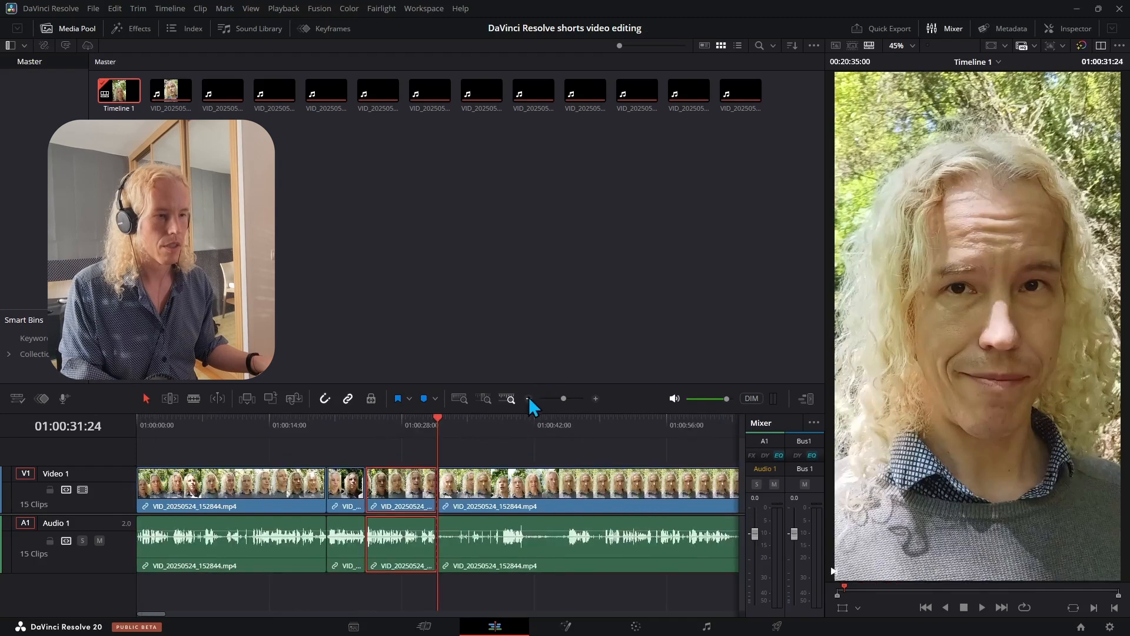
{"action": "left_click_drag", "start_coordinate": [440, 491], "coordinate": [459, 492]}
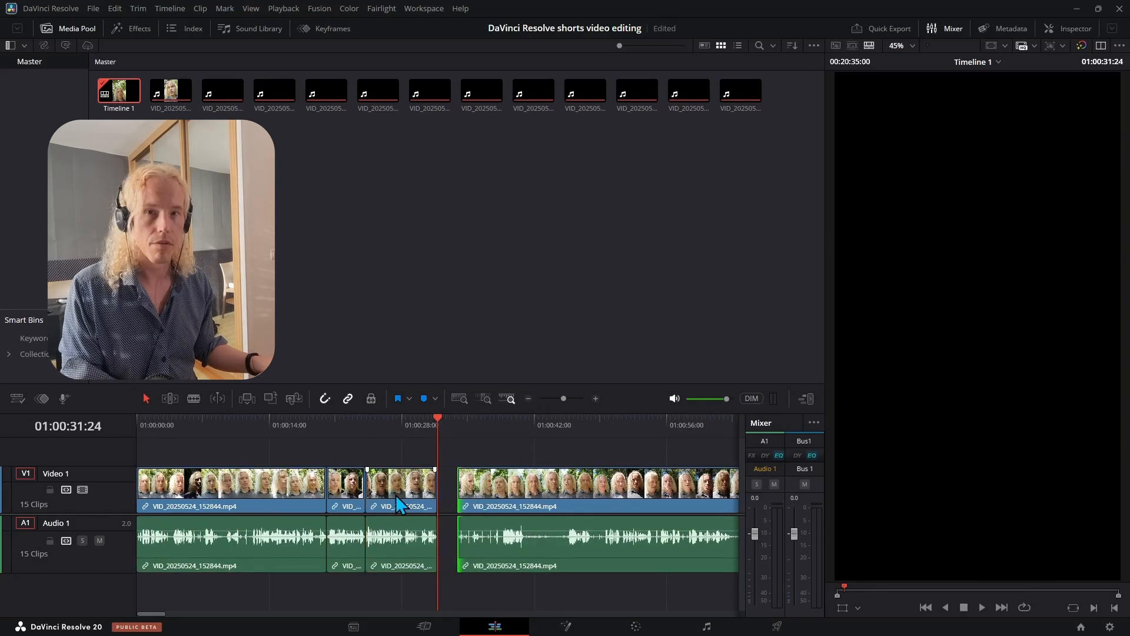
{"action": "left_click", "coordinate": [395, 494]}
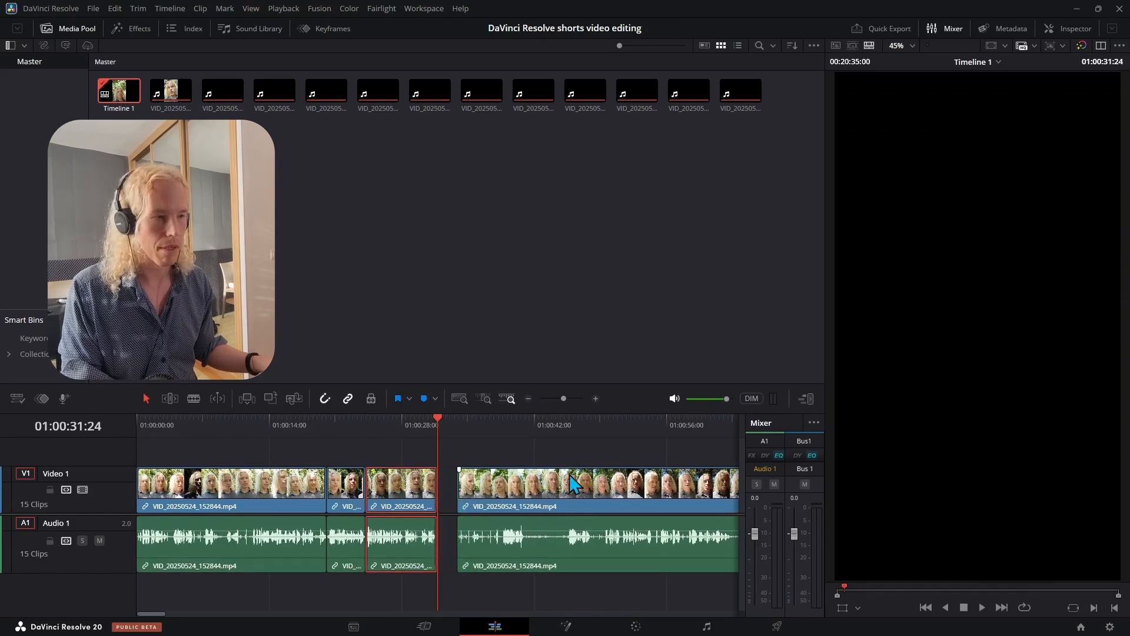
{"action": "key", "text": "space"}
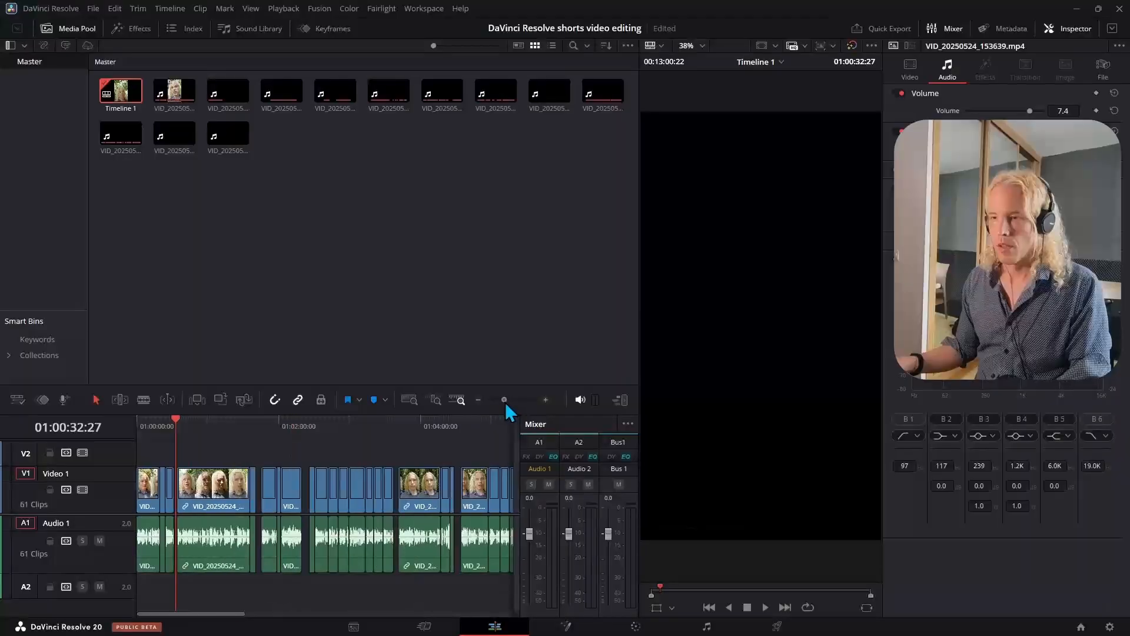
- Move the playhead to the start, select the first clips and toggle them disabled and enabled again
{"action": "left_click_drag", "start_coordinate": [500, 404], "coordinate": [515, 405]}
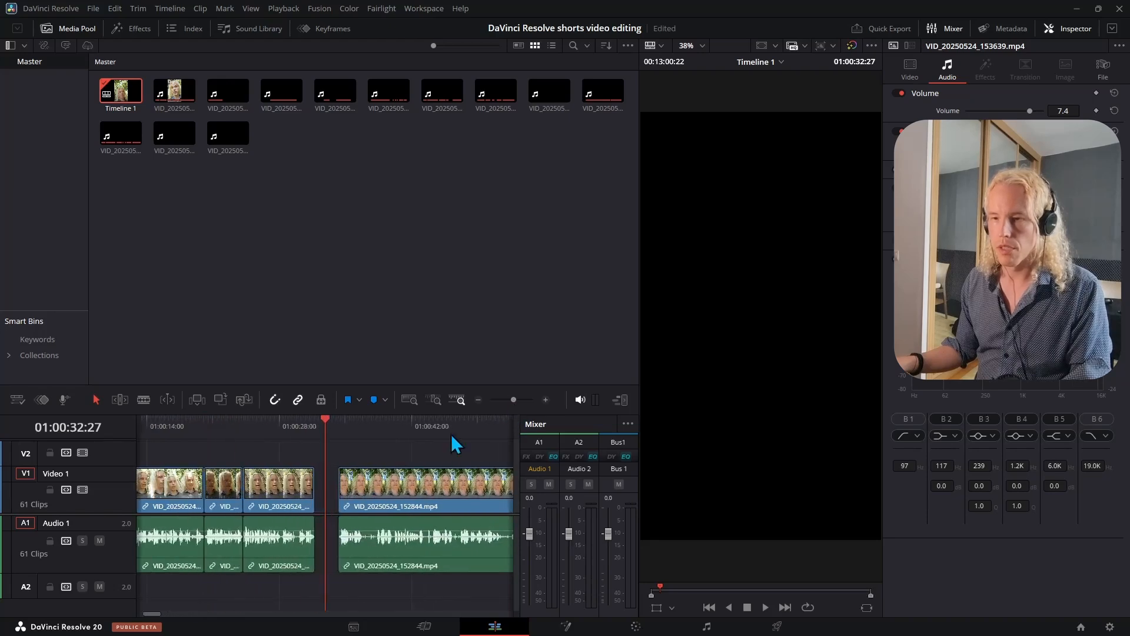
{"action": "left_click_drag", "start_coordinate": [328, 435], "coordinate": [100, 514]}
{"action": "left_click_drag", "start_coordinate": [444, 458], "coordinate": [197, 558]}
{"action": "key", "text": "d"}
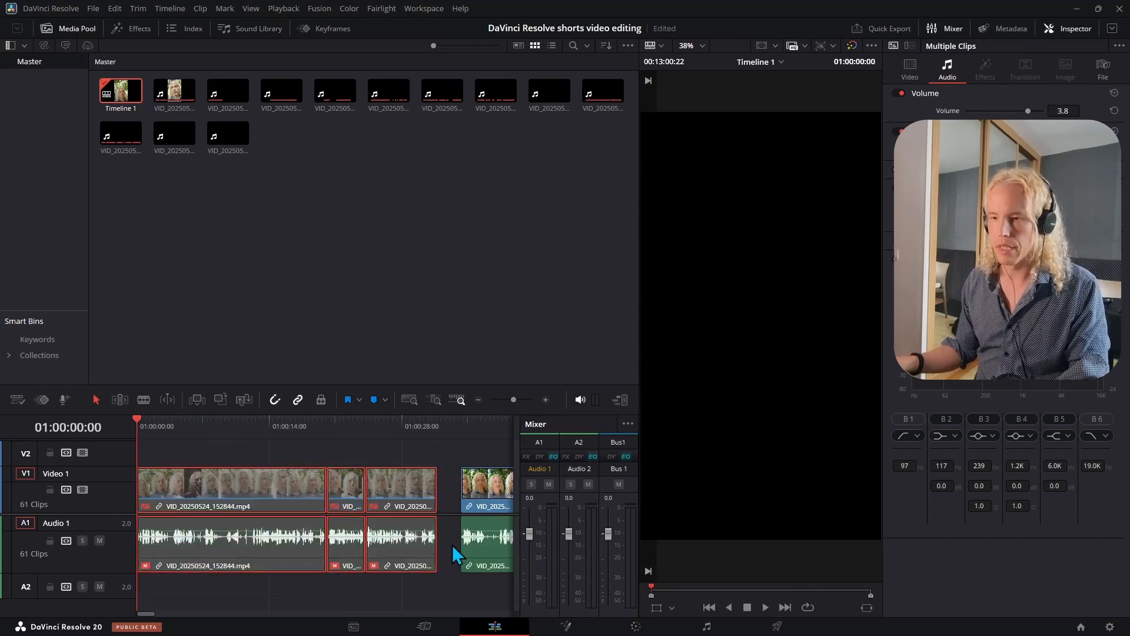
{"action": "key", "text": "d"}
- Examine the linked-selection options in the Timeline menu
{"action": "key", "text": "ctrl+alt+l"}
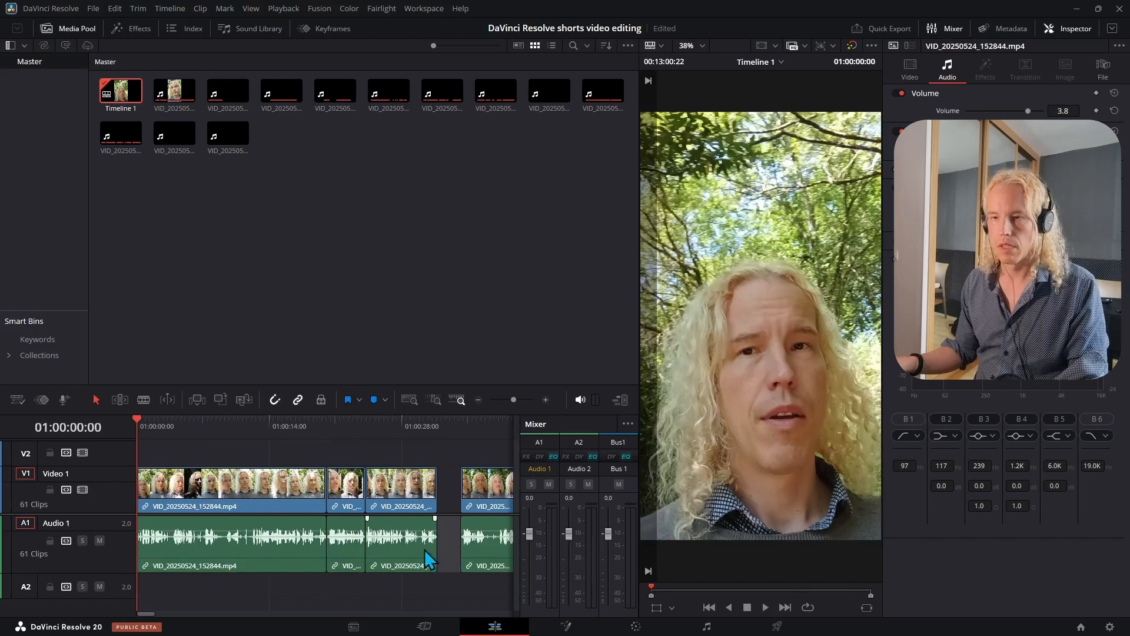
{"action": "left_click", "coordinate": [177, 9]}
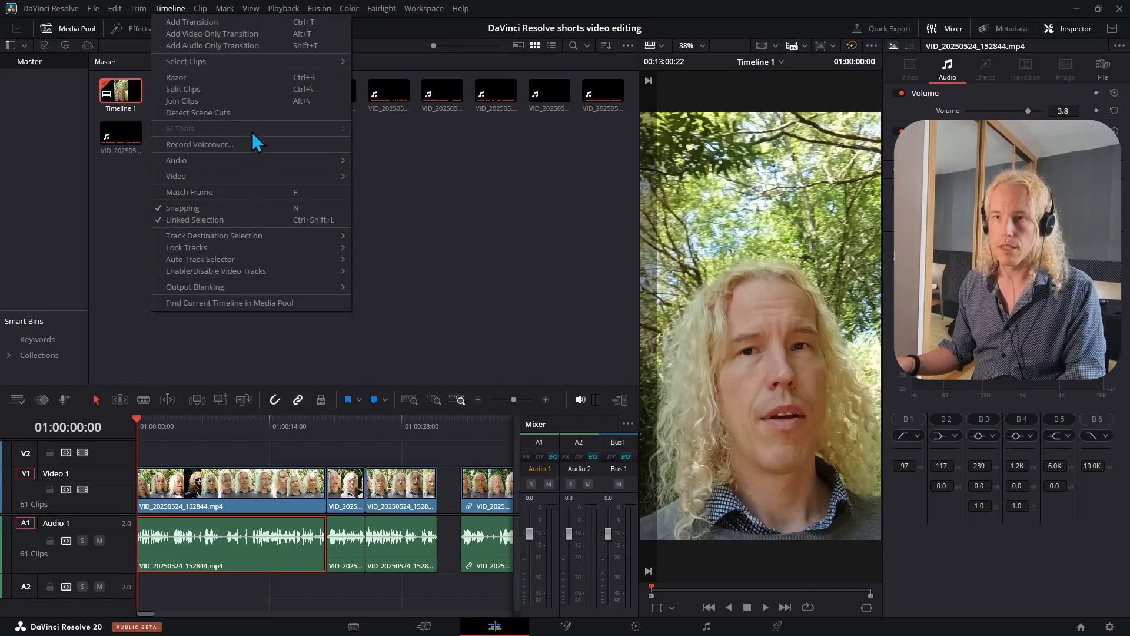
{"action": "left_click", "coordinate": [448, 252]}
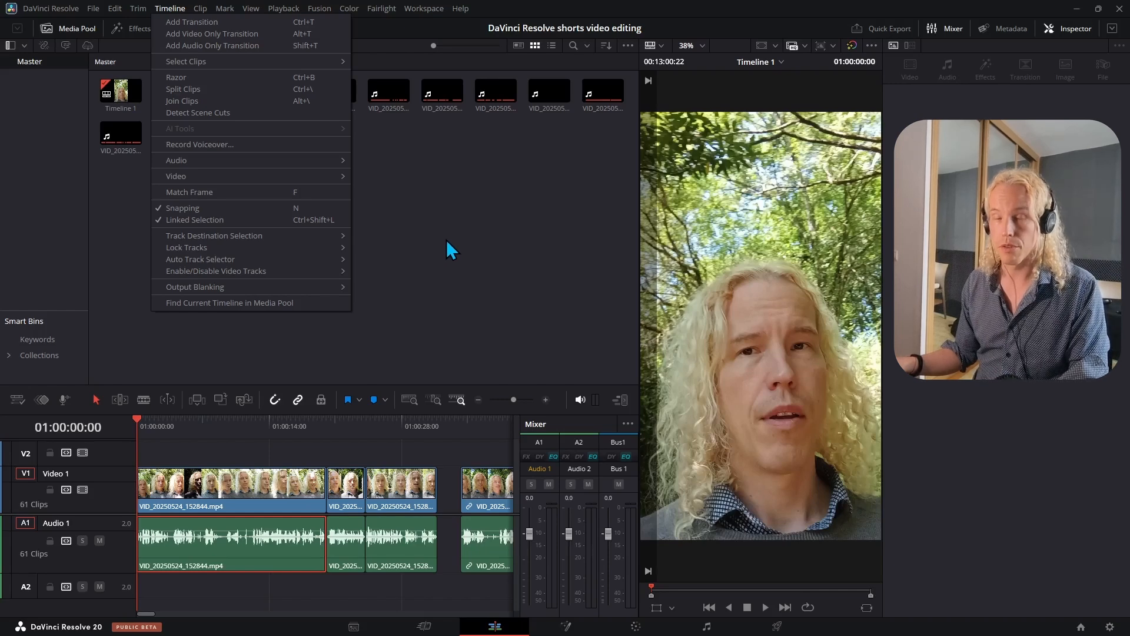
{"action": "left_click", "coordinate": [446, 239]}
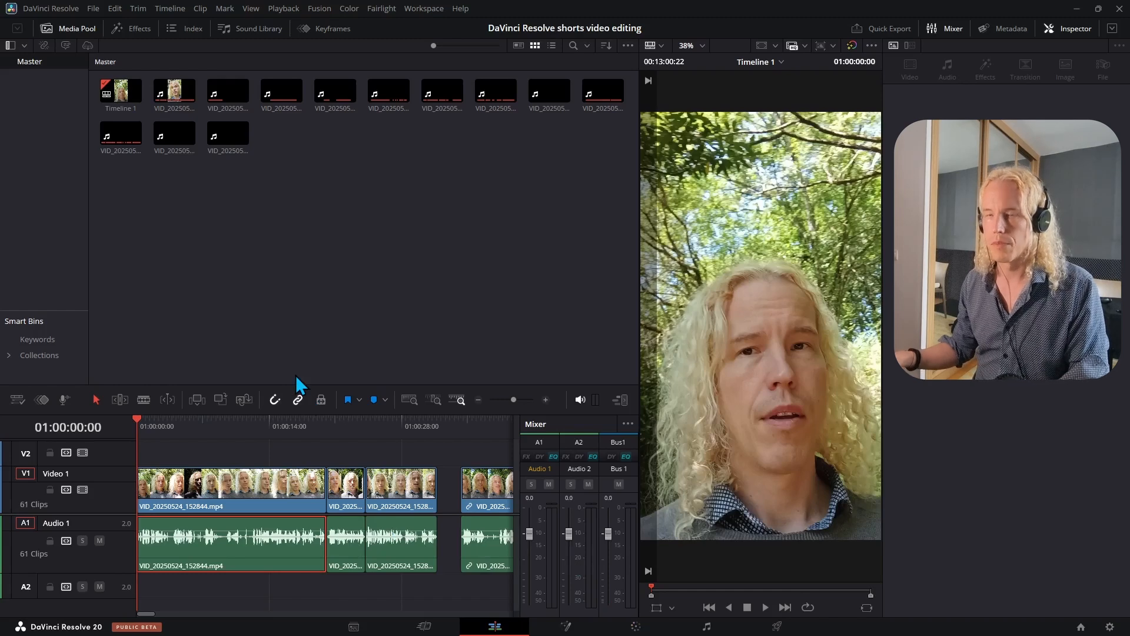
- Search effects for ADJUST, place an Adjustment Clip on V2 at the timeline start and stretch it over all clips
{"action": "left_click", "coordinate": [187, 31]}
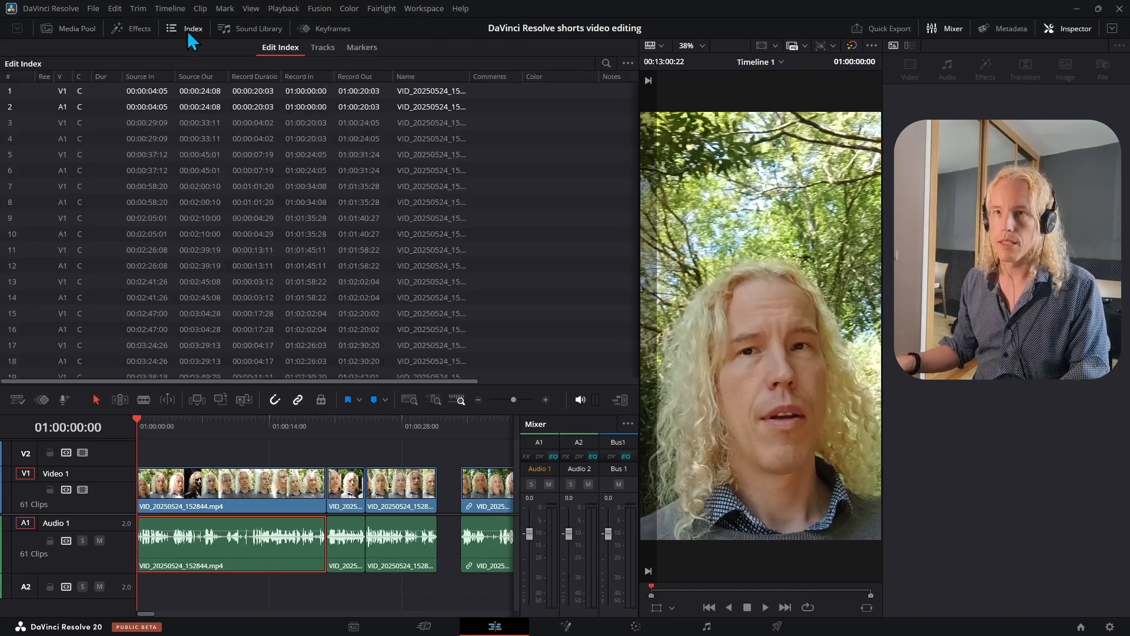
{"action": "left_click", "coordinate": [141, 31]}
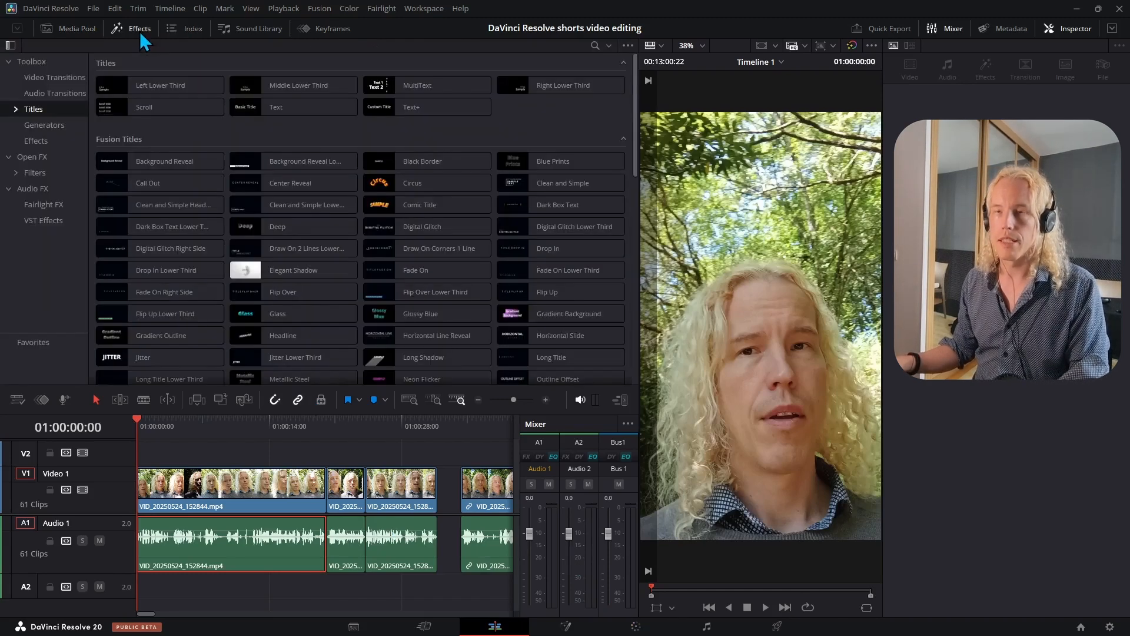
{"action": "left_click", "coordinate": [595, 48]}
{"action": "type", "text": "A"}
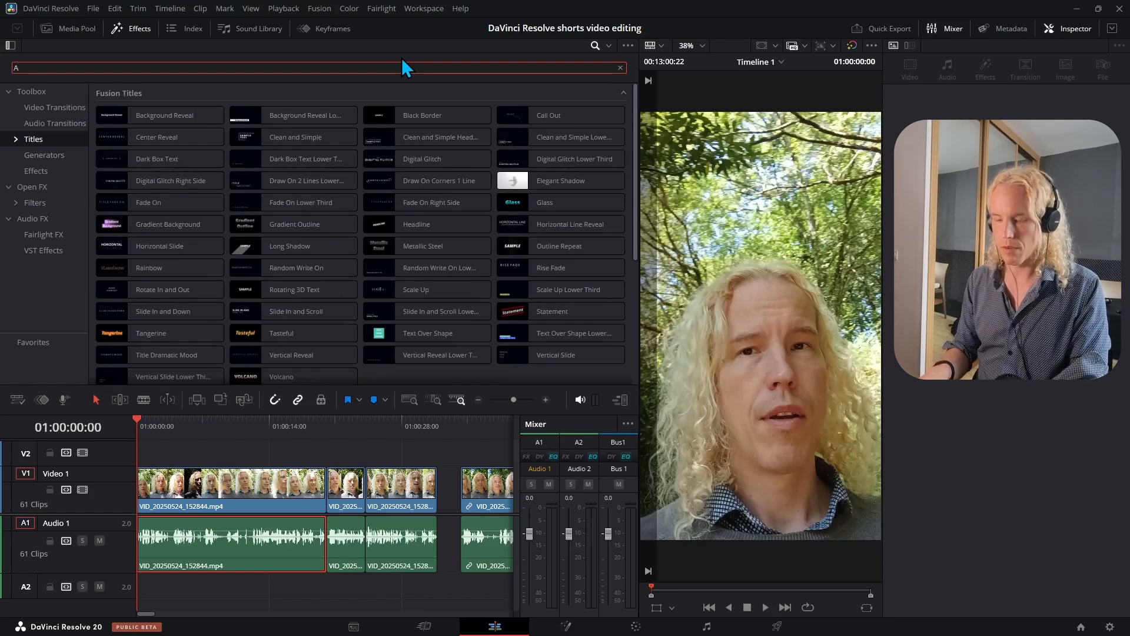
{"action": "type", "text": "DJUST"}
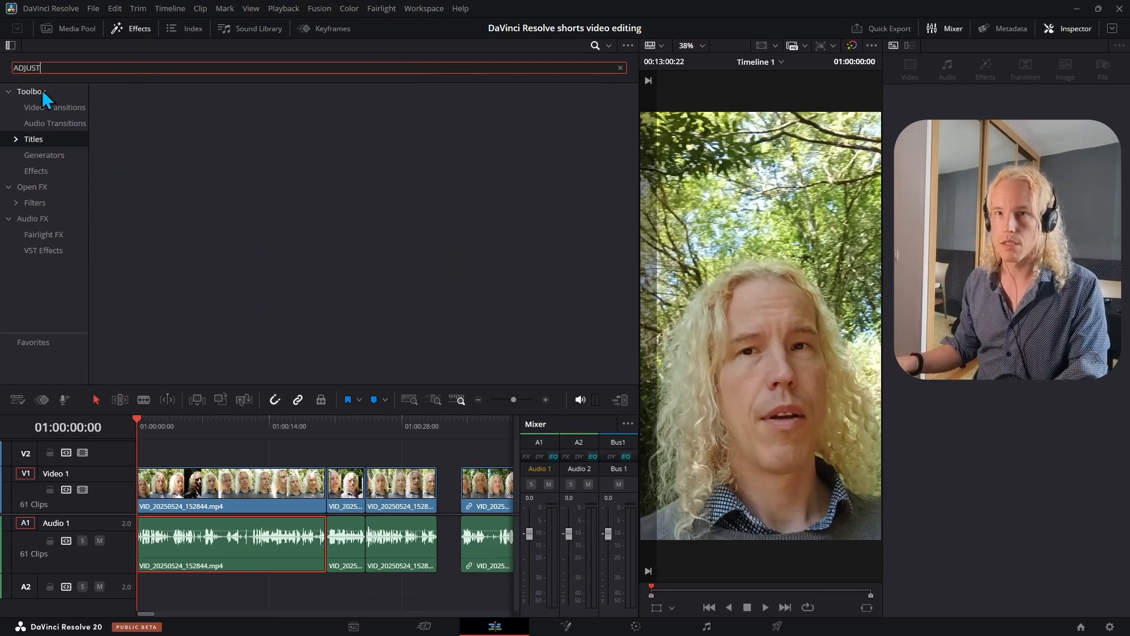
{"action": "left_click", "coordinate": [42, 93]}
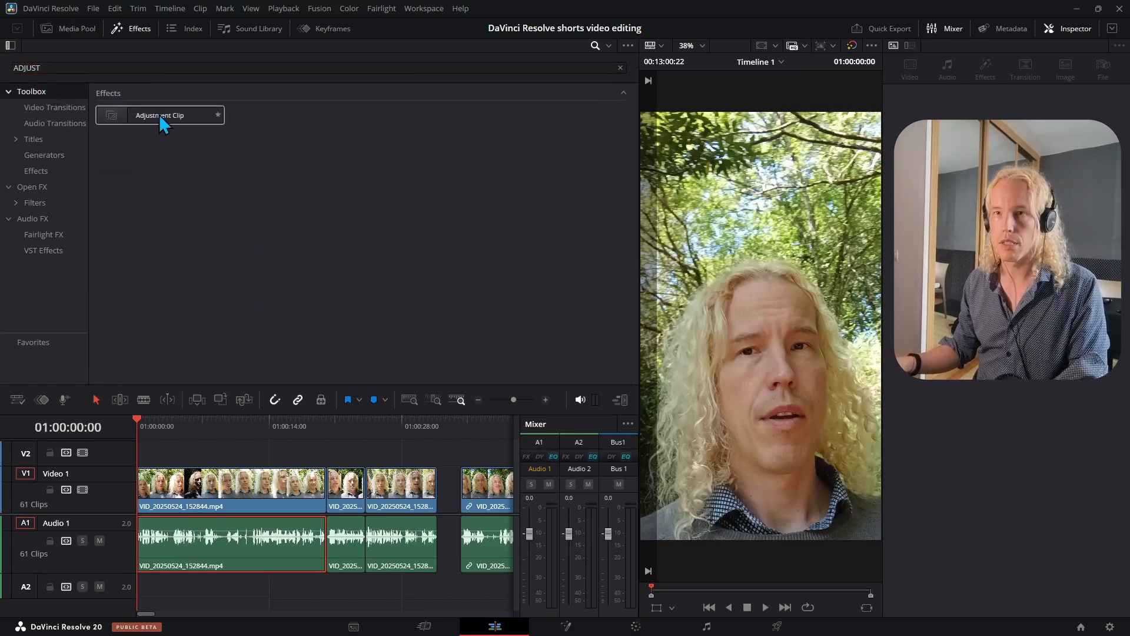
{"action": "left_click_drag", "start_coordinate": [159, 116], "coordinate": [171, 468]}
{"action": "mouse_move", "coordinate": [513, 400]}
{"action": "left_mouse_down"}
{"action": "mouse_move", "coordinate": [506, 412]}
{"action": "mouse_move", "coordinate": [502, 400]}
{"action": "mouse_move", "coordinate": [516, 401]}
{"action": "left_mouse_up"}
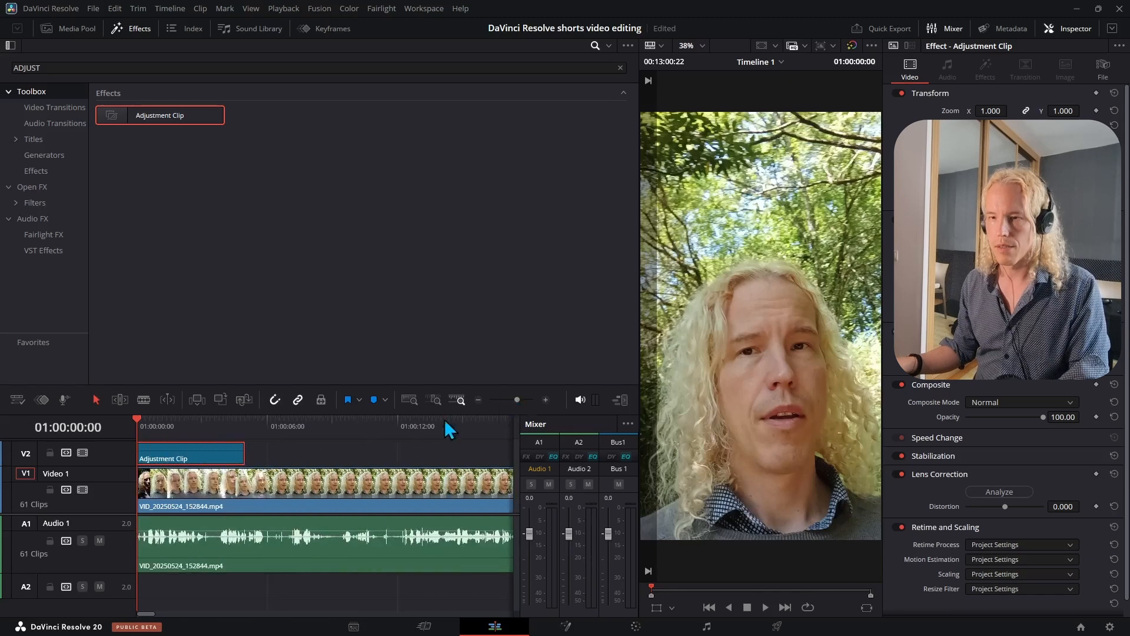
{"action": "left_click_drag", "start_coordinate": [244, 450], "coordinate": [271, 450]}
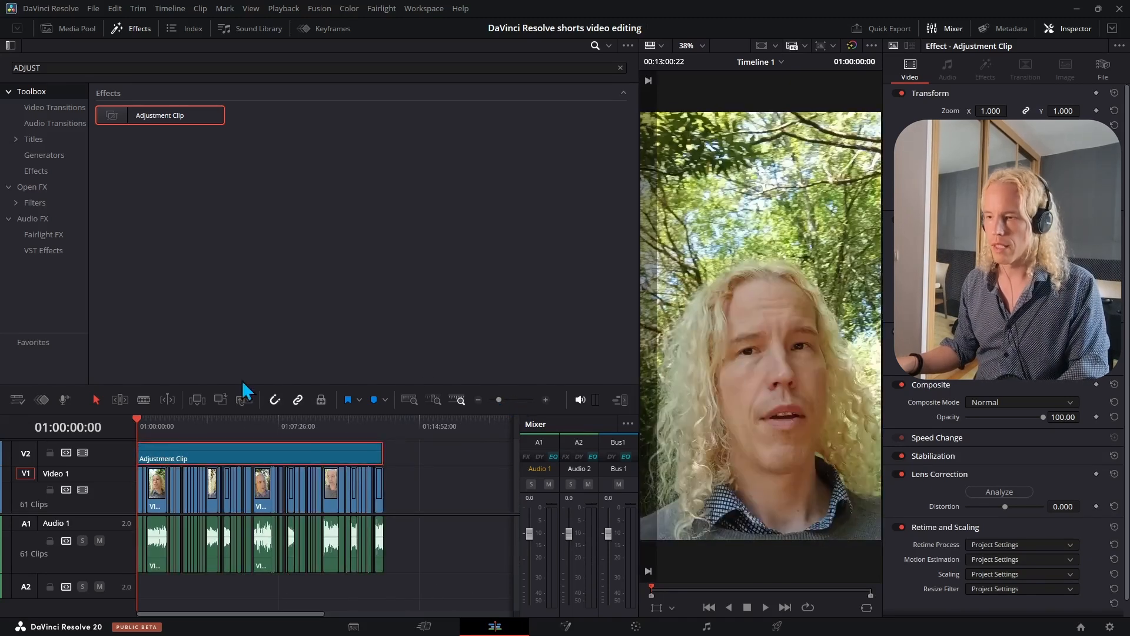
- Grade the adjustment clip in Color Wheels: Temp -70.0, Contrast 1.066 and Midtone Detail -12.00
{"action": "left_click", "coordinate": [636, 628]}
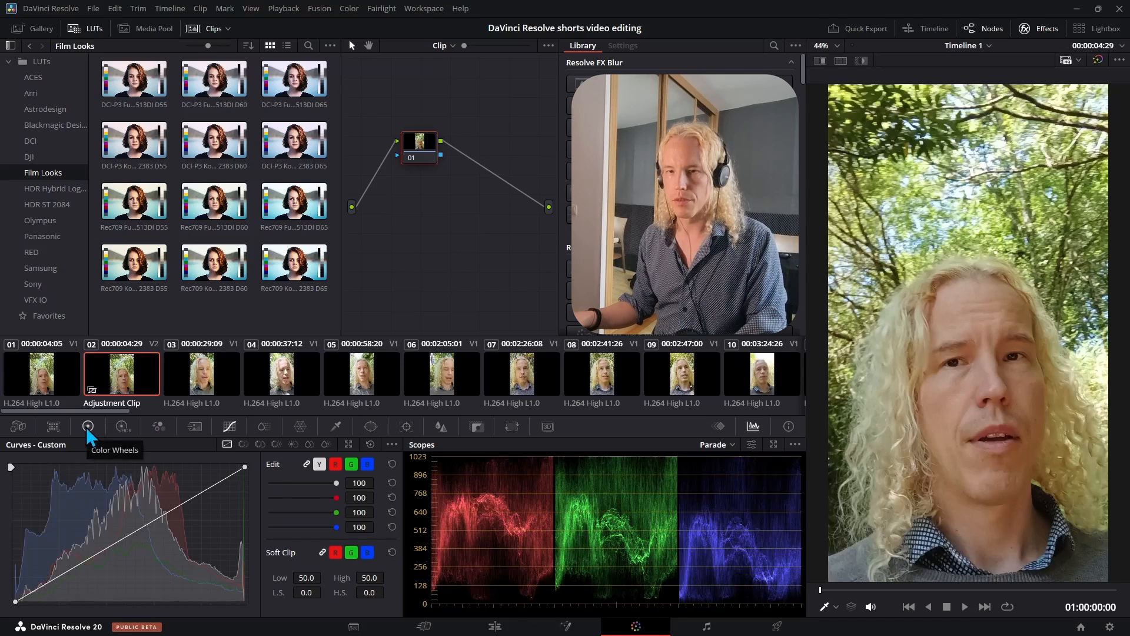
{"action": "left_click", "coordinate": [88, 427]}
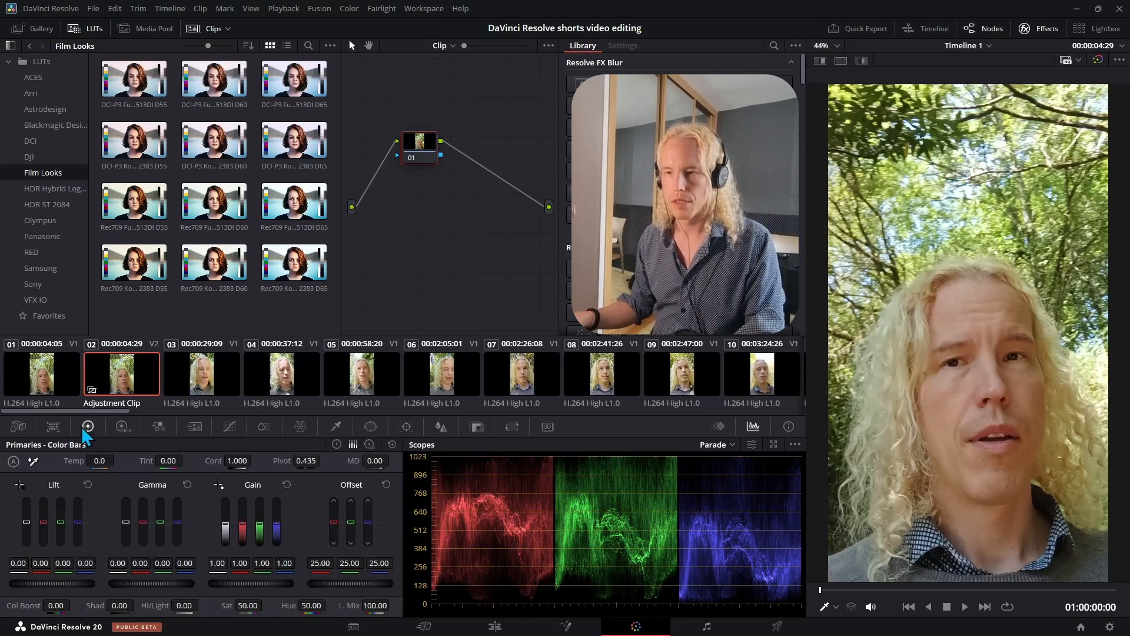
{"action": "left_click", "coordinate": [337, 444]}
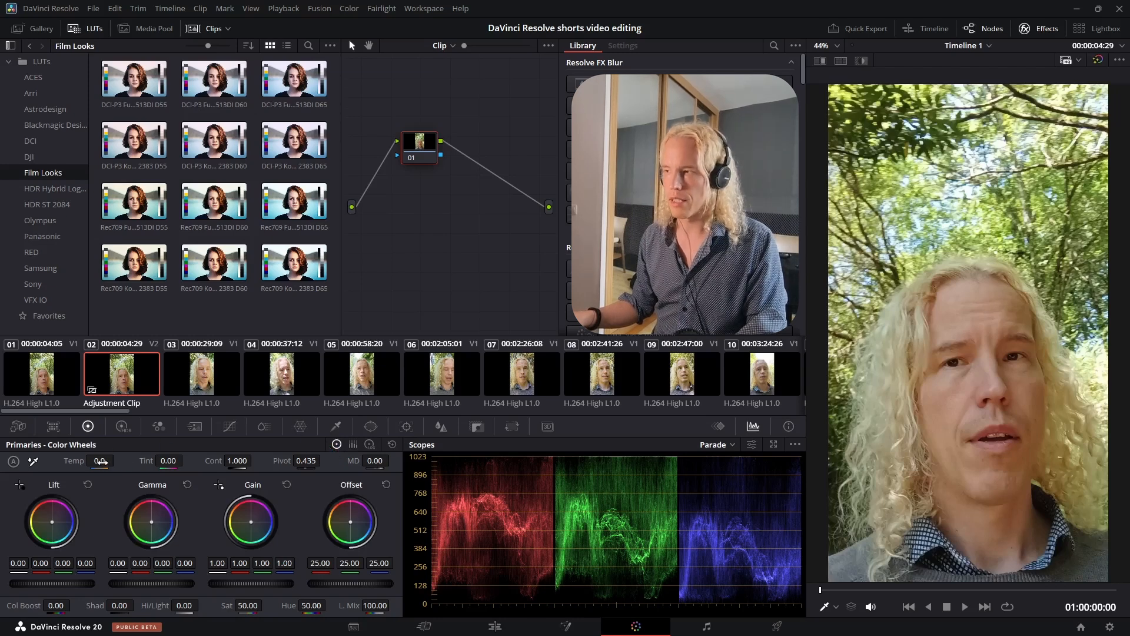
{"action": "left_click_drag", "start_coordinate": [99, 461], "coordinate": [133, 460]}
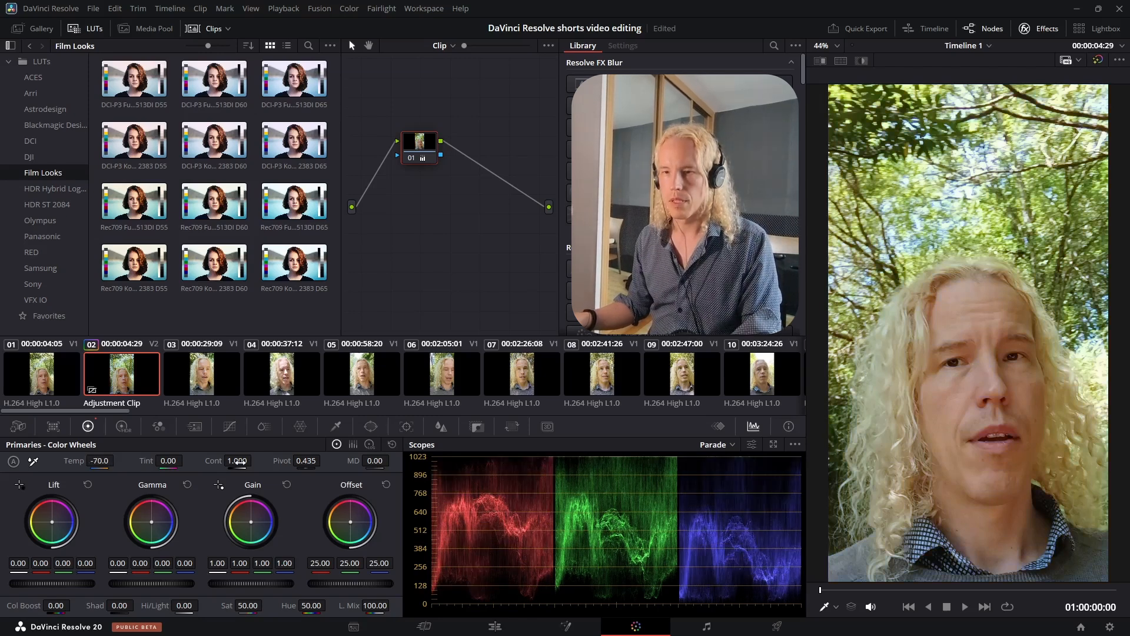
{"action": "left_click_drag", "start_coordinate": [239, 460], "coordinate": [255, 461]}
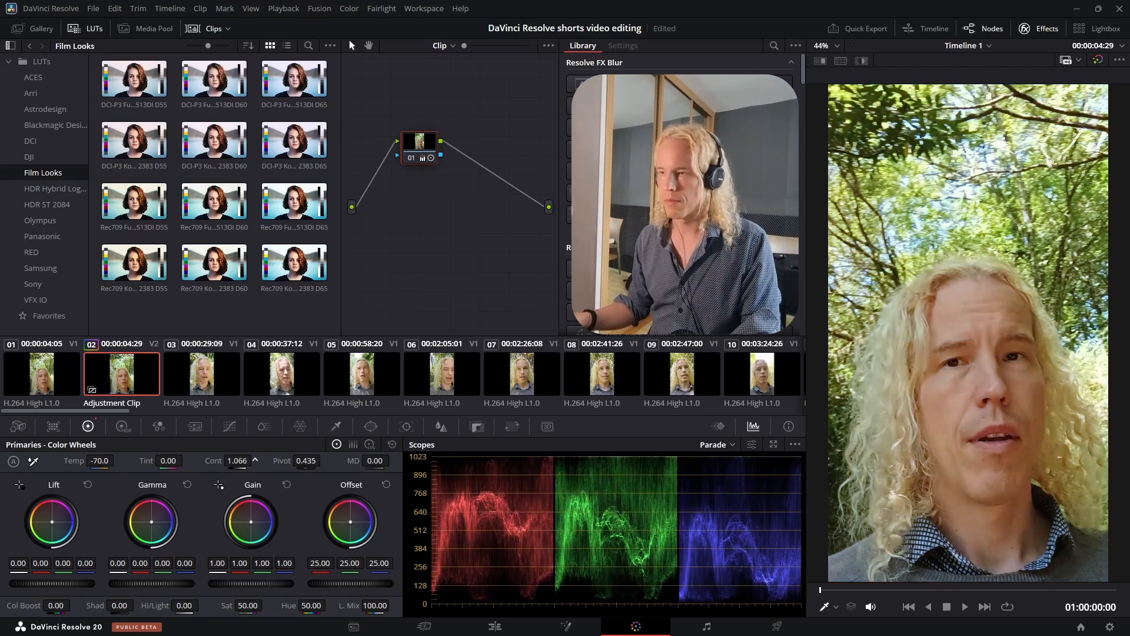
{"action": "mouse_move", "coordinate": [375, 461]}
{"action": "left_mouse_down"}
{"action": "mouse_move", "coordinate": [362, 461]}
{"action": "mouse_move", "coordinate": [430, 461]}
{"action": "mouse_move", "coordinate": [356, 461]}
{"action": "left_mouse_up"}
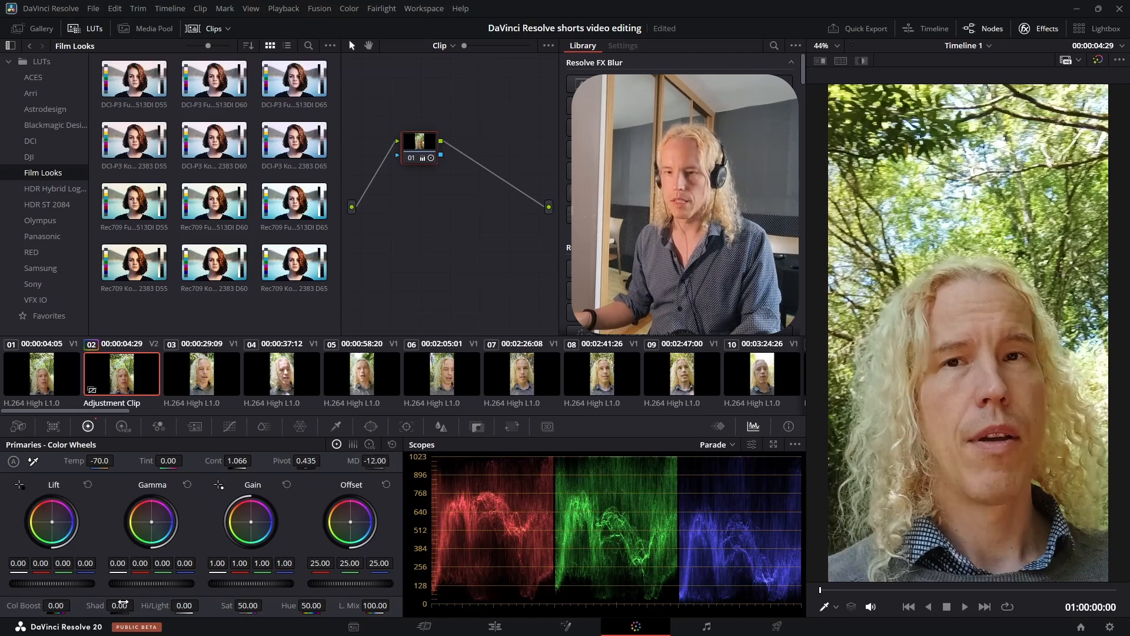
- Adjust Shadows and Highlights and reset both values to zero
{"action": "left_click_drag", "start_coordinate": [118, 605], "coordinate": [137, 605]}
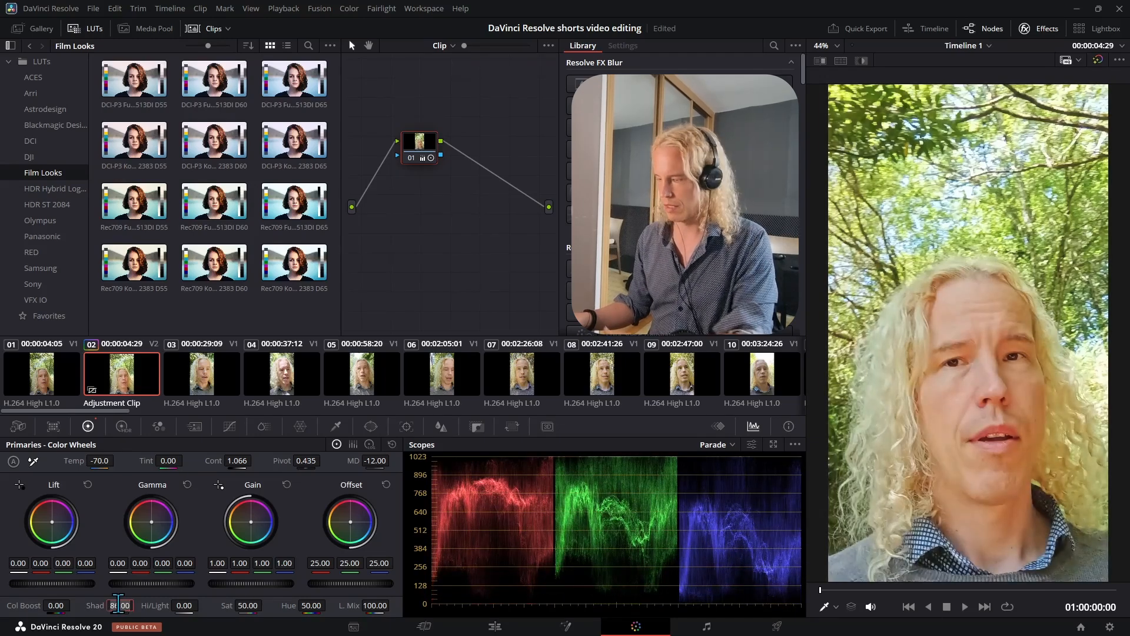
{"action": "double_click", "coordinate": [118, 605]}
{"action": "mouse_move", "coordinate": [186, 604]}
{"action": "left_mouse_down"}
{"action": "mouse_move", "coordinate": [202, 605]}
{"action": "mouse_move", "coordinate": [185, 605]}
{"action": "left_mouse_up"}
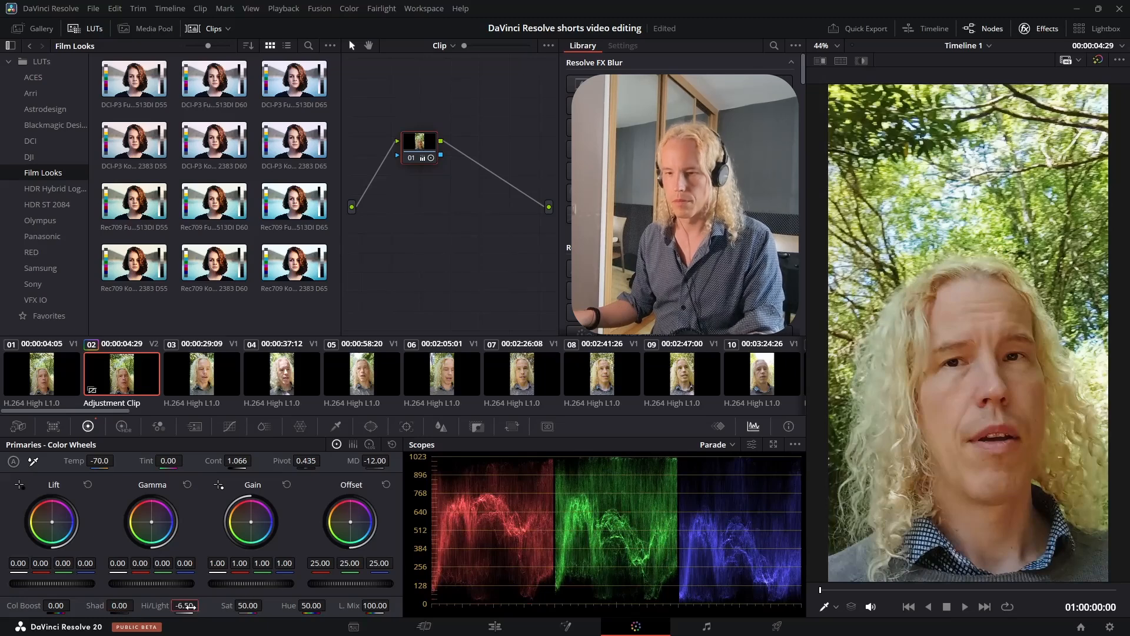
{"action": "double_click", "coordinate": [186, 605]}
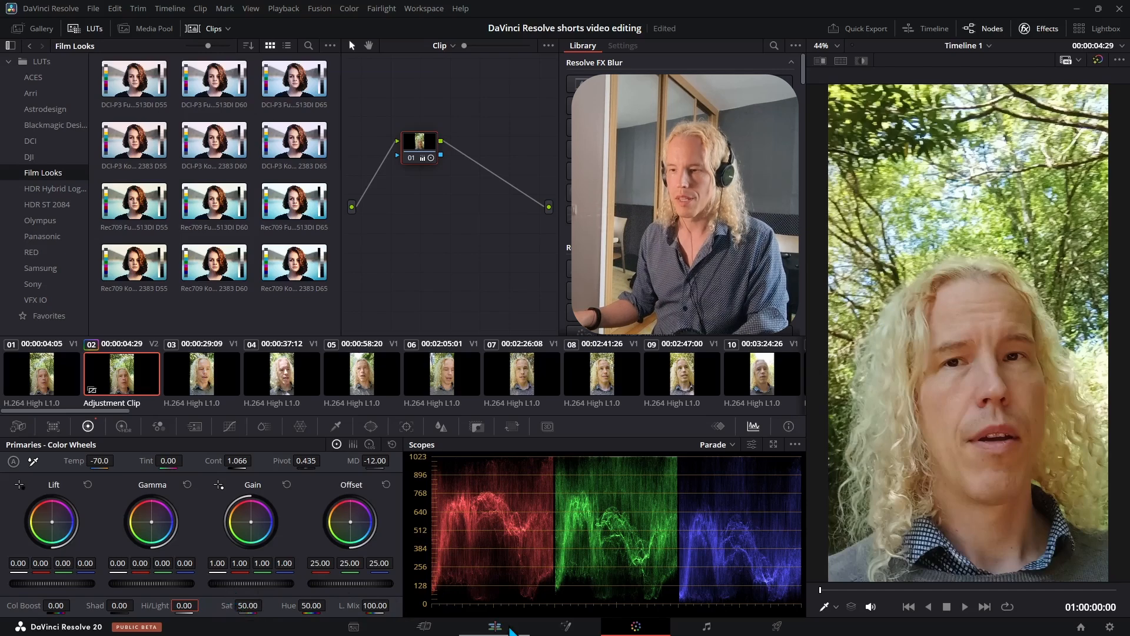
- Return to the edit timeline and scrub through several points to review the graded footage
{"action": "left_click", "coordinate": [509, 630]}
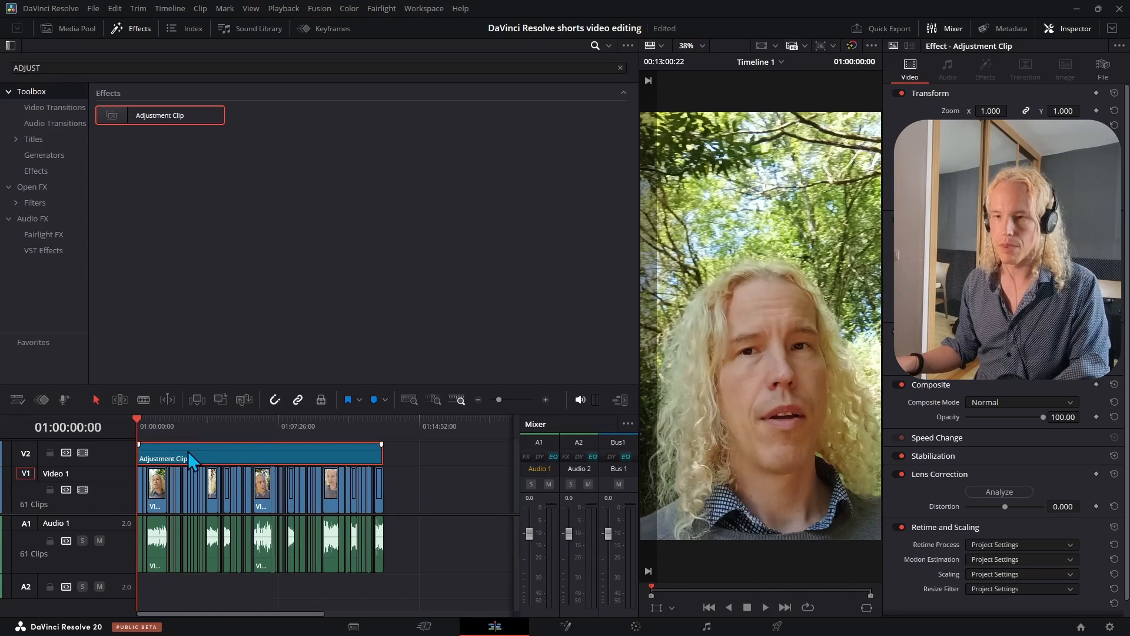
{"action": "left_click", "coordinate": [157, 429]}
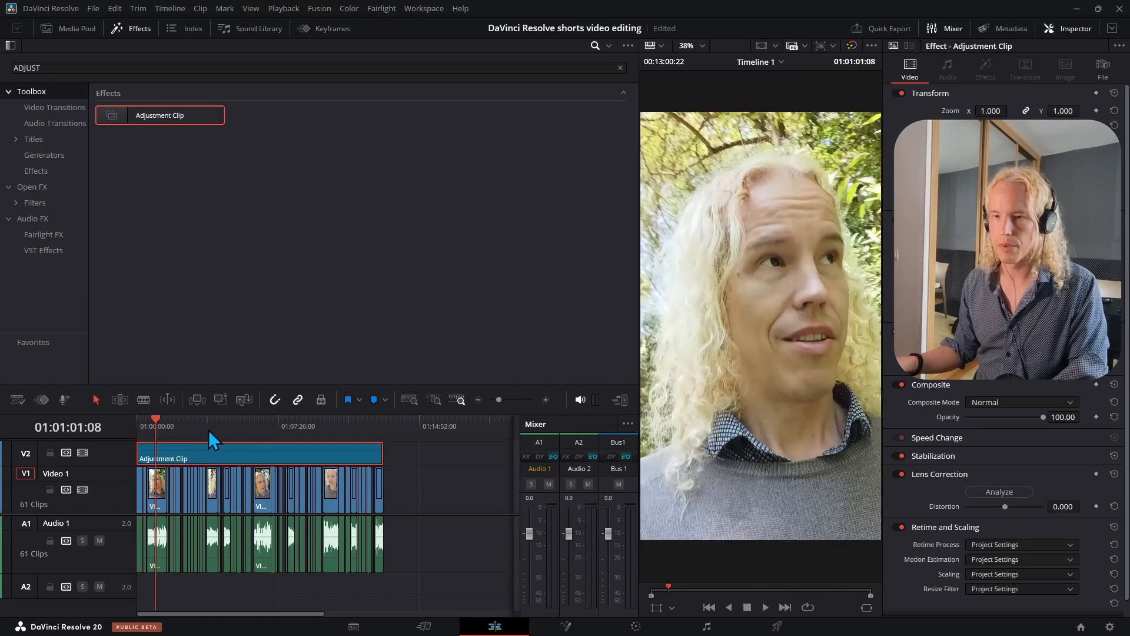
{"action": "left_click", "coordinate": [216, 429]}
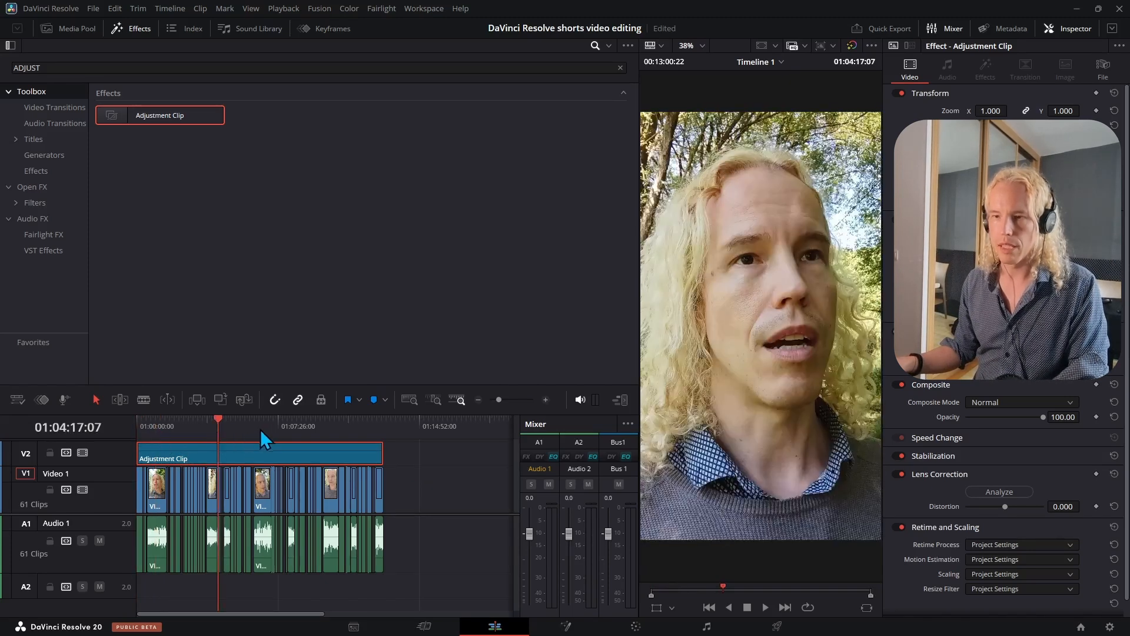
{"action": "left_click", "coordinate": [262, 427]}
{"action": "left_click", "coordinate": [322, 427]}
{"action": "left_click", "coordinate": [361, 426]}
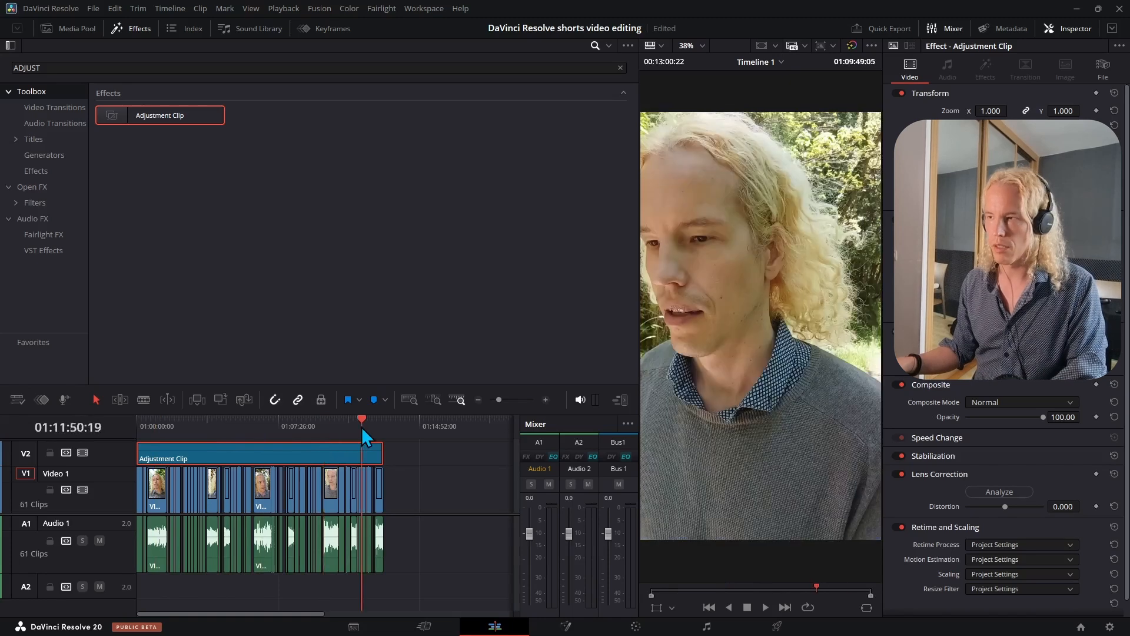
{"action": "left_click", "coordinate": [170, 423]}
{"action": "key", "text": "Home"}
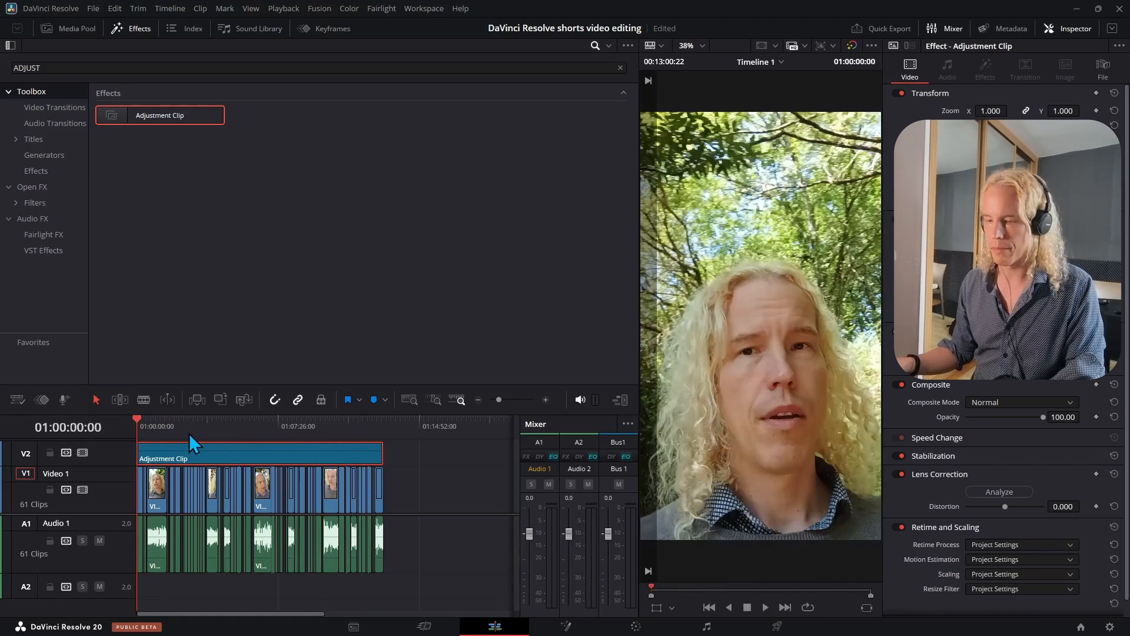
{"action": "left_click", "coordinate": [501, 397]}
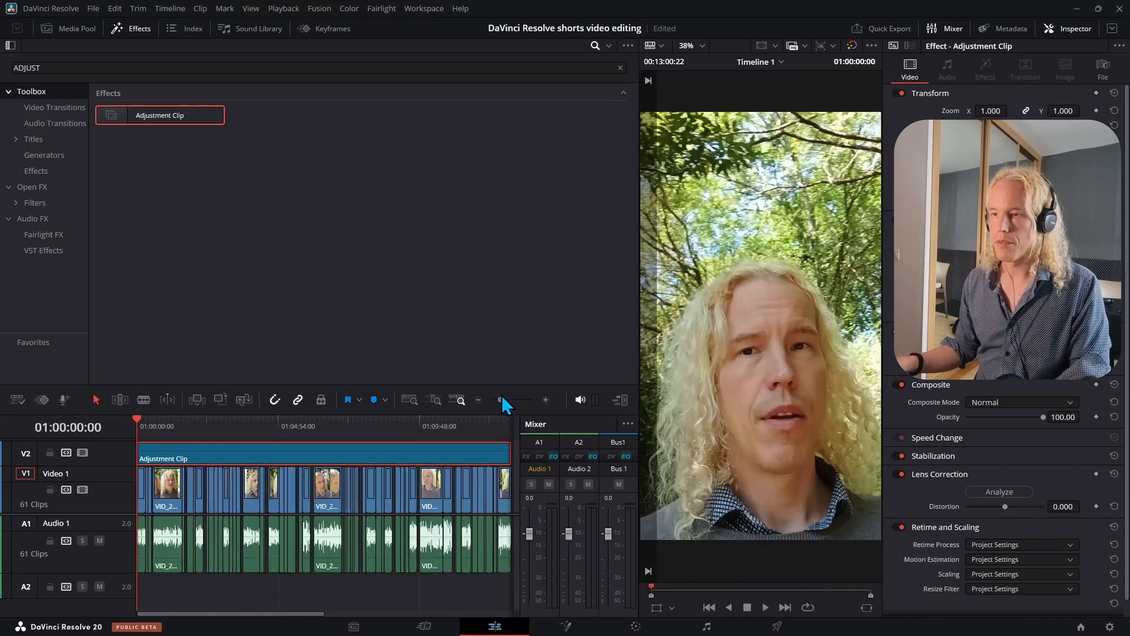
{"action": "left_click_drag", "start_coordinate": [501, 398], "coordinate": [511, 400]}
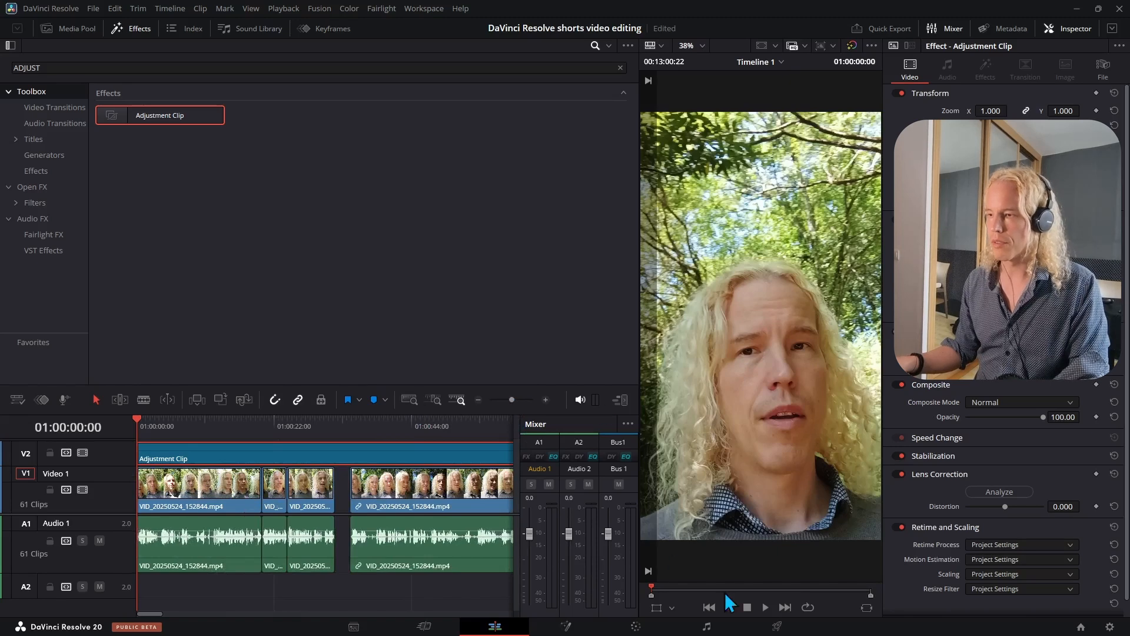
- Open the Deliver page, choose the YouTube 1080p preset and name the file How to edit shorts in DaVinci Resolve
{"action": "left_click", "coordinate": [765, 631]}
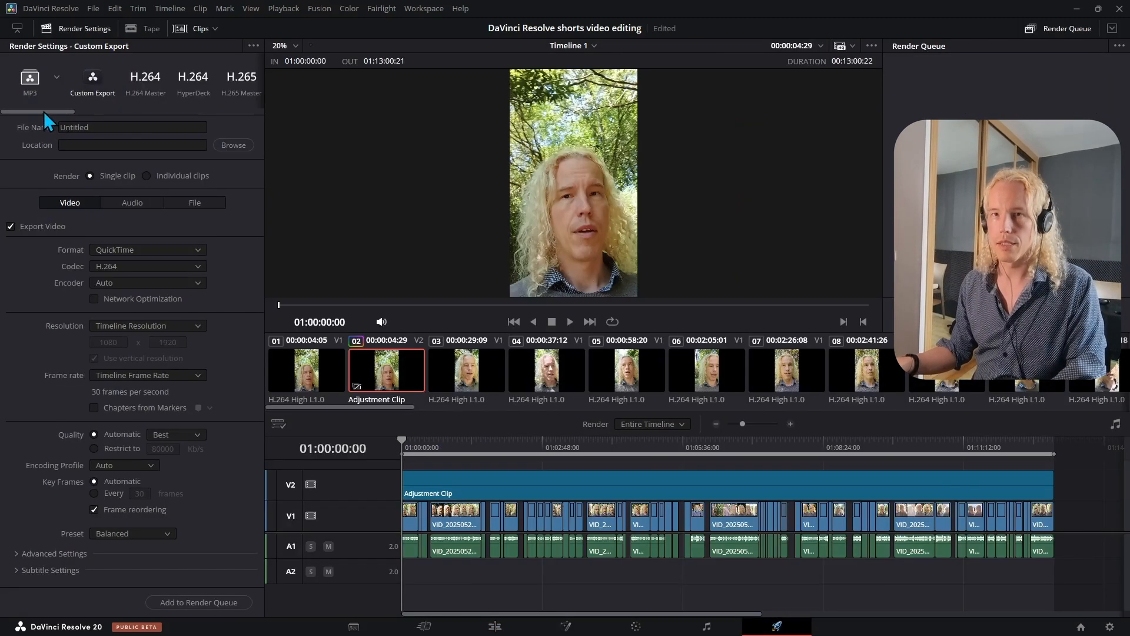
{"action": "left_click_drag", "start_coordinate": [43, 111], "coordinate": [104, 122]}
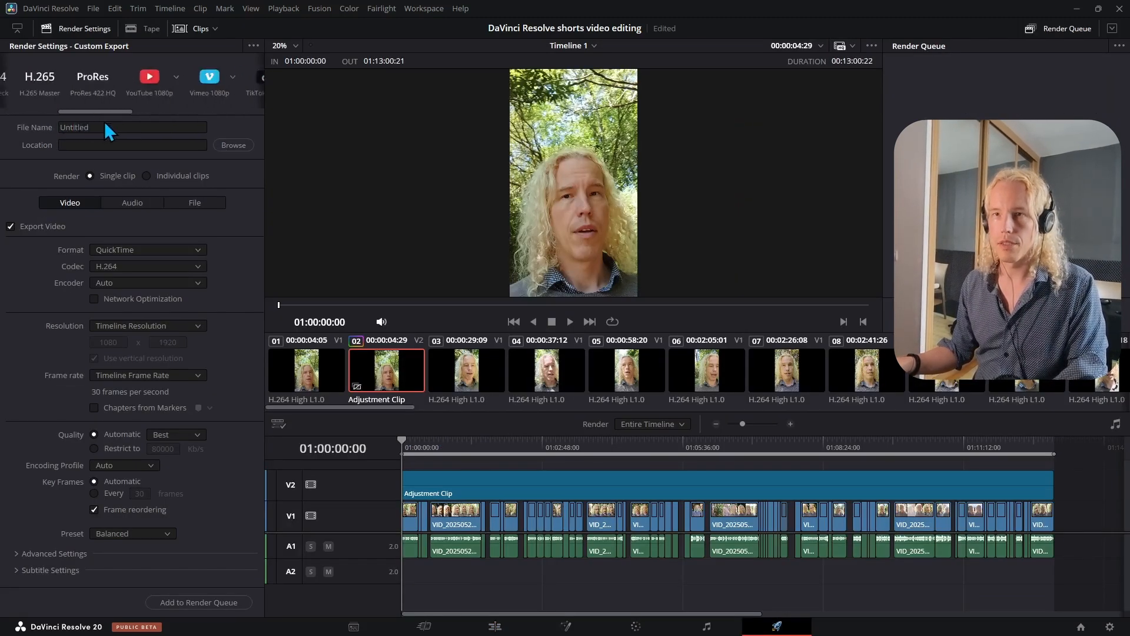
{"action": "left_click", "coordinate": [118, 86]}
{"action": "left_click", "coordinate": [105, 127]}
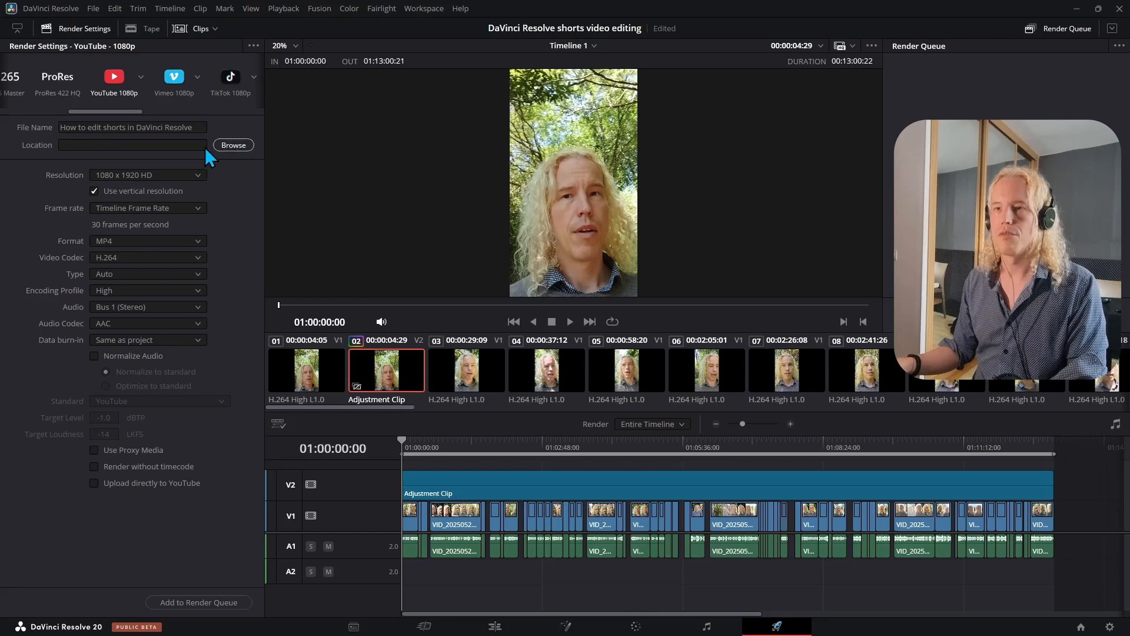
- Choose a Desktop output folder for the render and set the render range to In/Out Range
{"action": "left_click", "coordinate": [234, 145]}
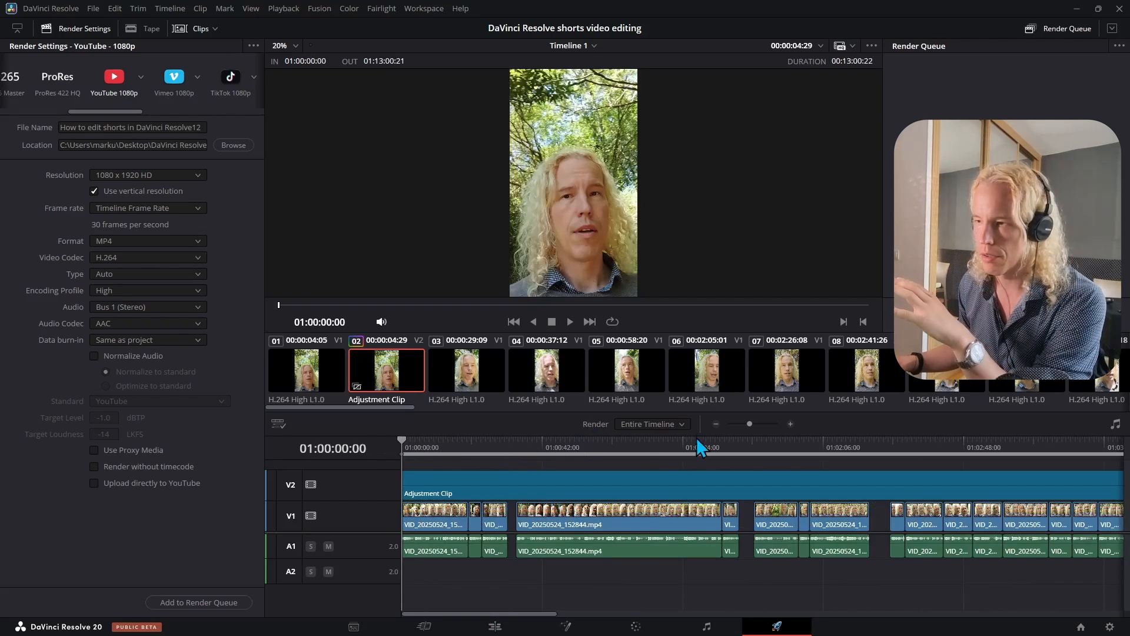
{"action": "left_click", "coordinate": [645, 426]}
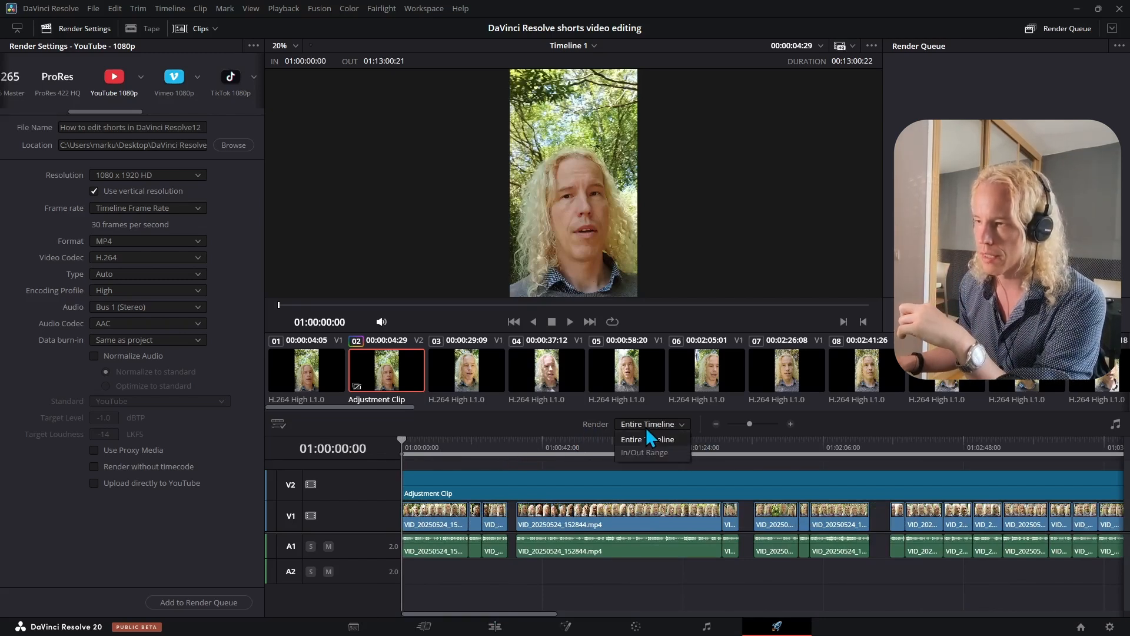
{"action": "left_click", "coordinate": [638, 454]}
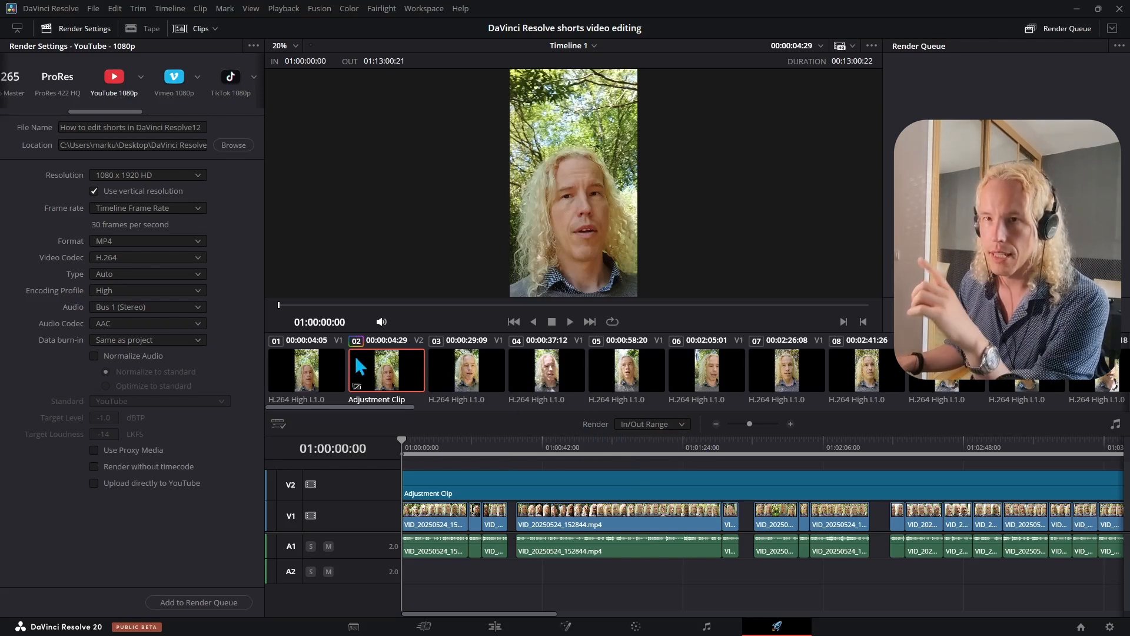
- Enable Normalize Audio with Optimize to standard
{"action": "left_click", "coordinate": [94, 356]}
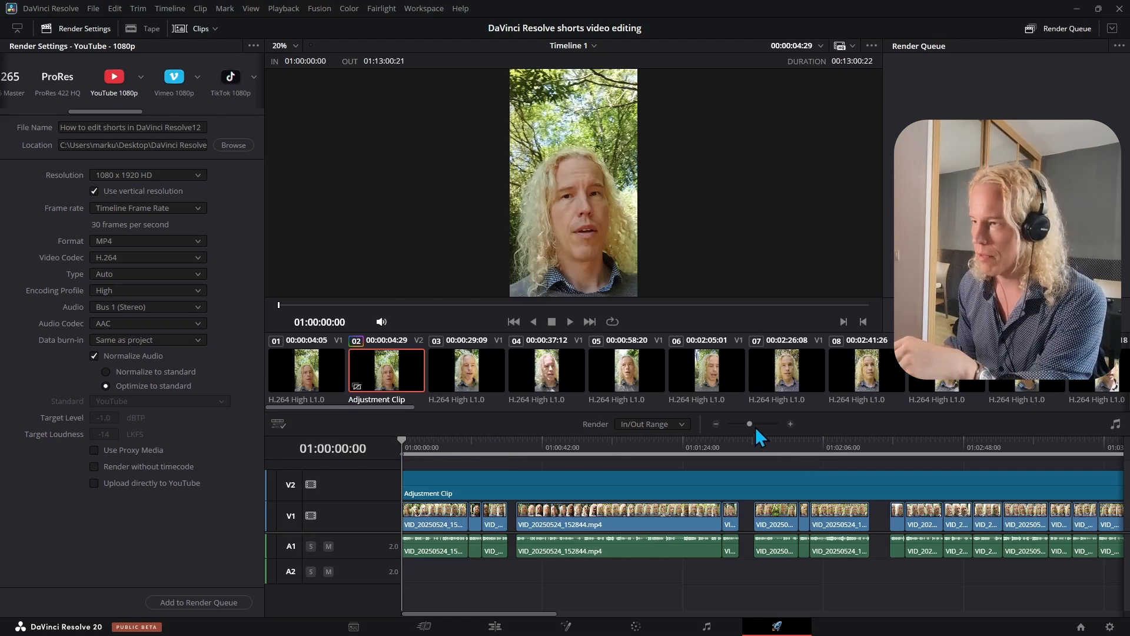
{"action": "left_click_drag", "start_coordinate": [750, 423], "coordinate": [758, 426]}
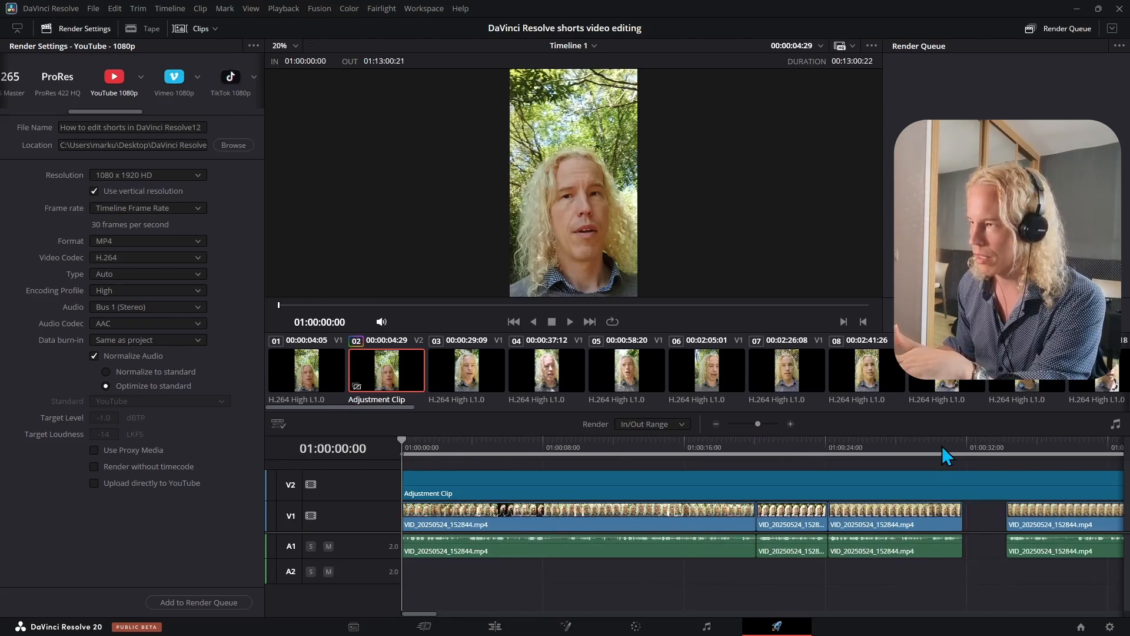
- Set the out point at the end of the first timeline segment and add it to the render queue
{"action": "left_click_drag", "start_coordinate": [942, 446], "coordinate": [959, 447]}
{"action": "key", "text": "o"}
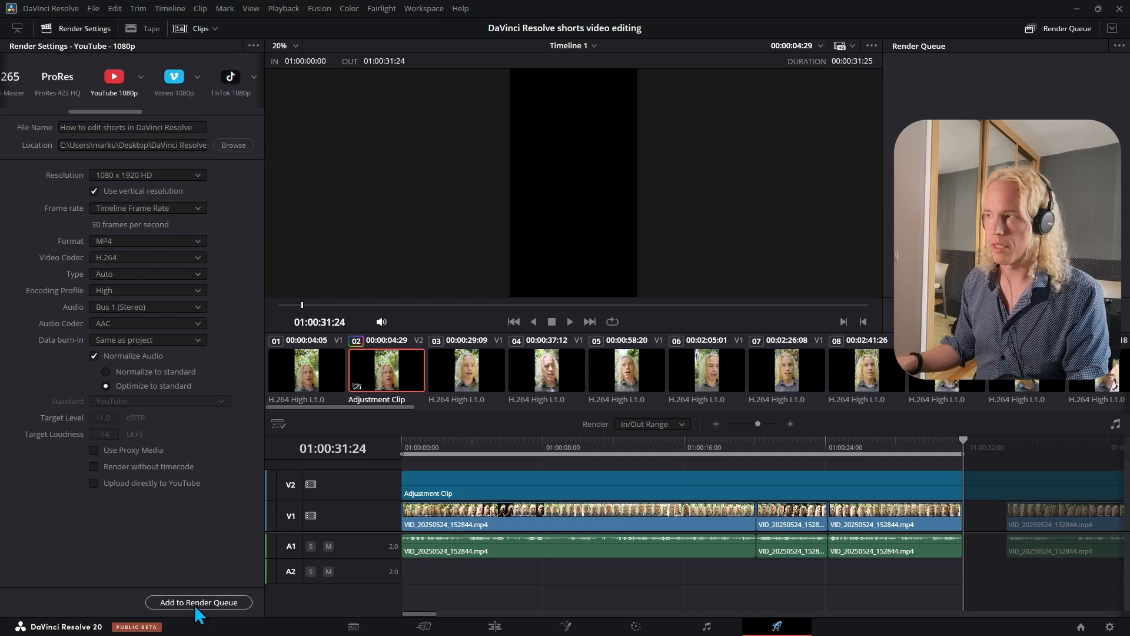
{"action": "left_click", "coordinate": [197, 603]}
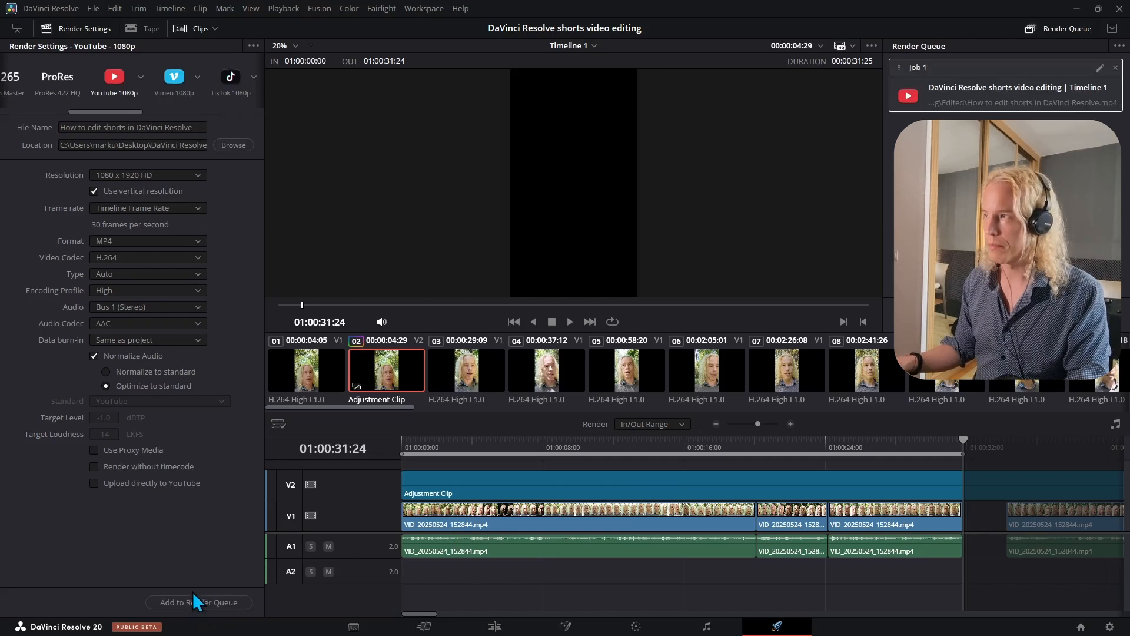
- Mark in and out points around the second segment and queue it as How to edit shorts in DaVinci Resolve 1
{"action": "scroll", "coordinate": [661, 522], "scroll_direction": "right", "scroll_amount": 10}
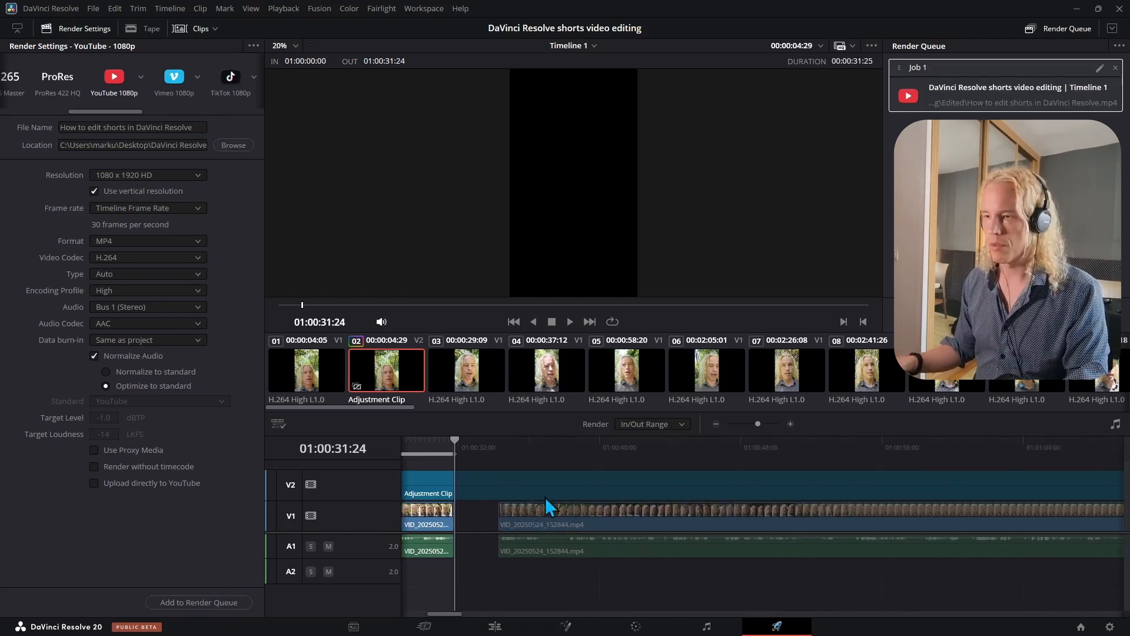
{"action": "left_click", "coordinate": [494, 452]}
{"action": "key", "text": "i"}
{"action": "left_click_drag", "start_coordinate": [758, 424], "coordinate": [752, 424]}
{"action": "left_click", "coordinate": [913, 448]}
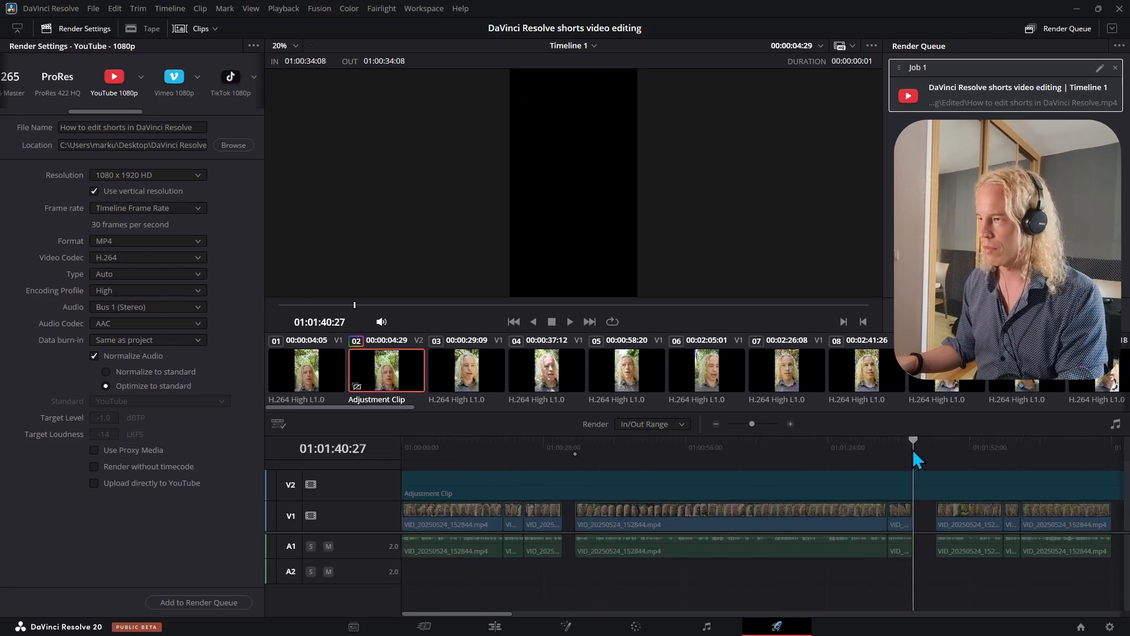
{"action": "key", "text": "o"}
{"action": "left_click", "coordinate": [200, 126]}
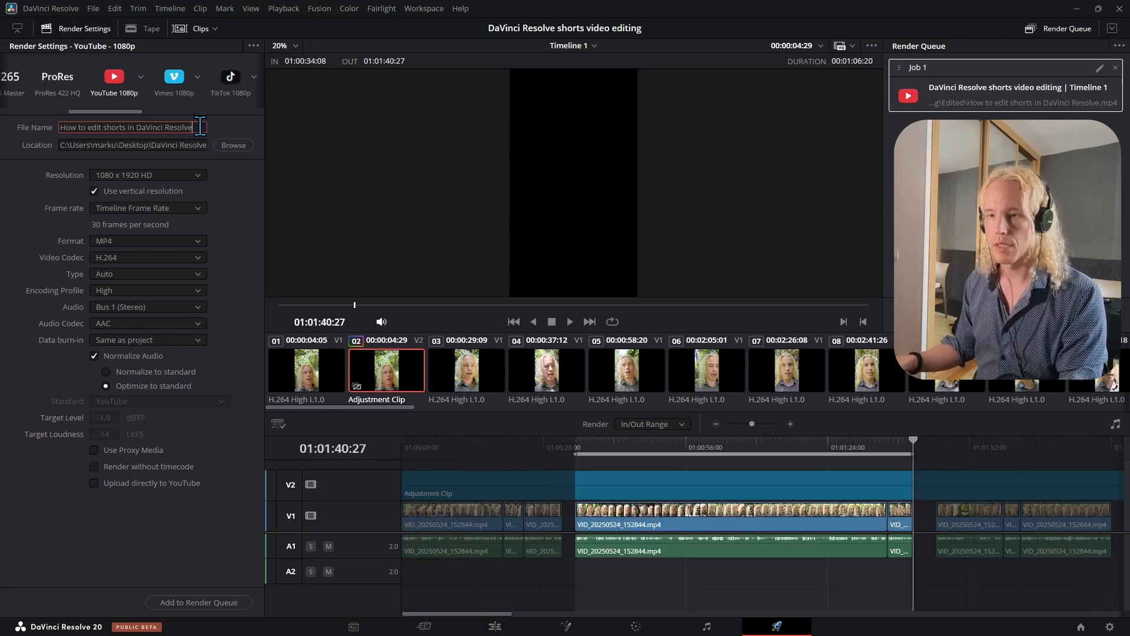
{"action": "type", "text": "1"}
{"action": "left_click", "coordinate": [200, 602]}
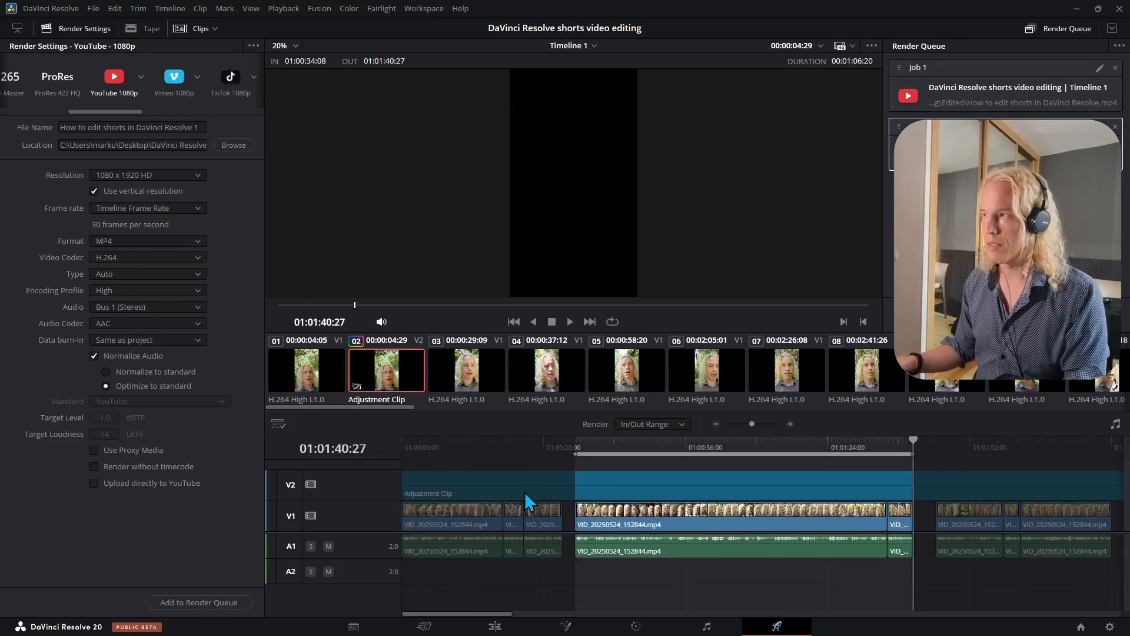
- Mark in and out points around the next segment and queue it as How to edit shorts in DaVinci Resolve 2
{"action": "scroll", "coordinate": [592, 509], "scroll_direction": "right", "scroll_amount": 5}
{"action": "left_click", "coordinate": [512, 450]}
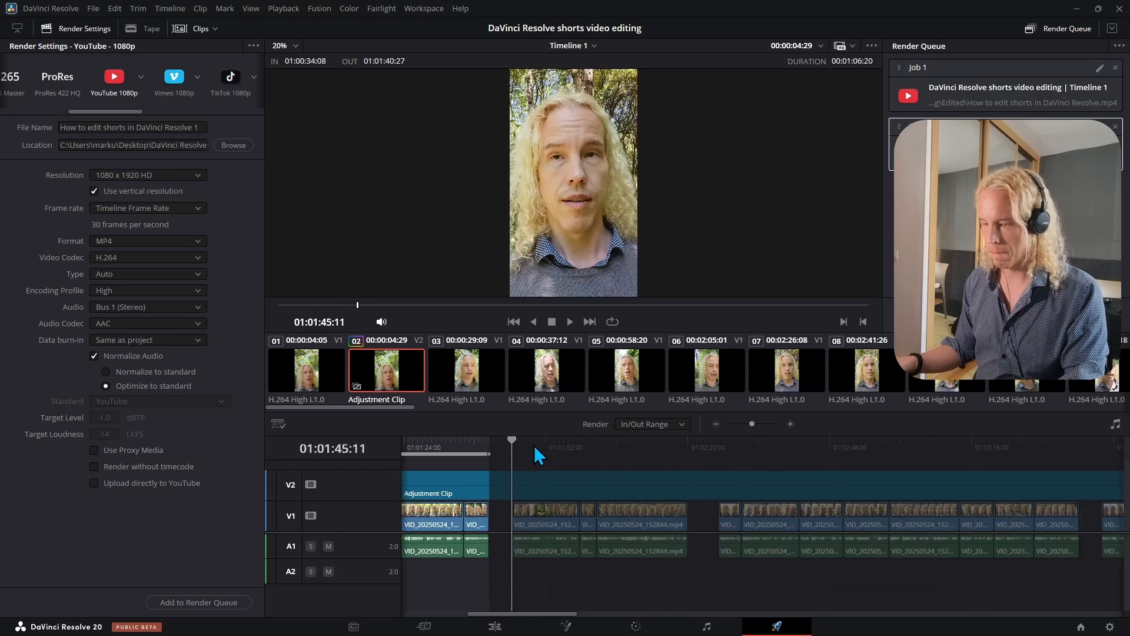
{"action": "key", "text": "i"}
{"action": "key", "text": "o"}
{"action": "left_click_drag", "start_coordinate": [686, 456], "coordinate": [680, 454]}
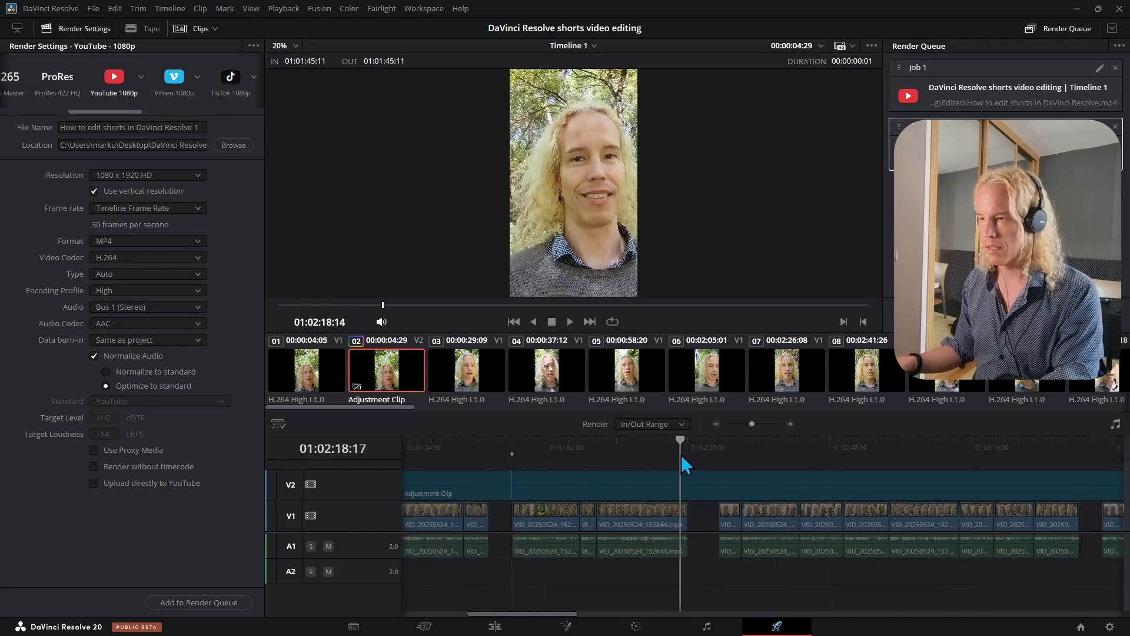
{"action": "key", "text": "Down"}
{"action": "key", "text": "o"}
{"action": "left_click", "coordinate": [200, 126]}
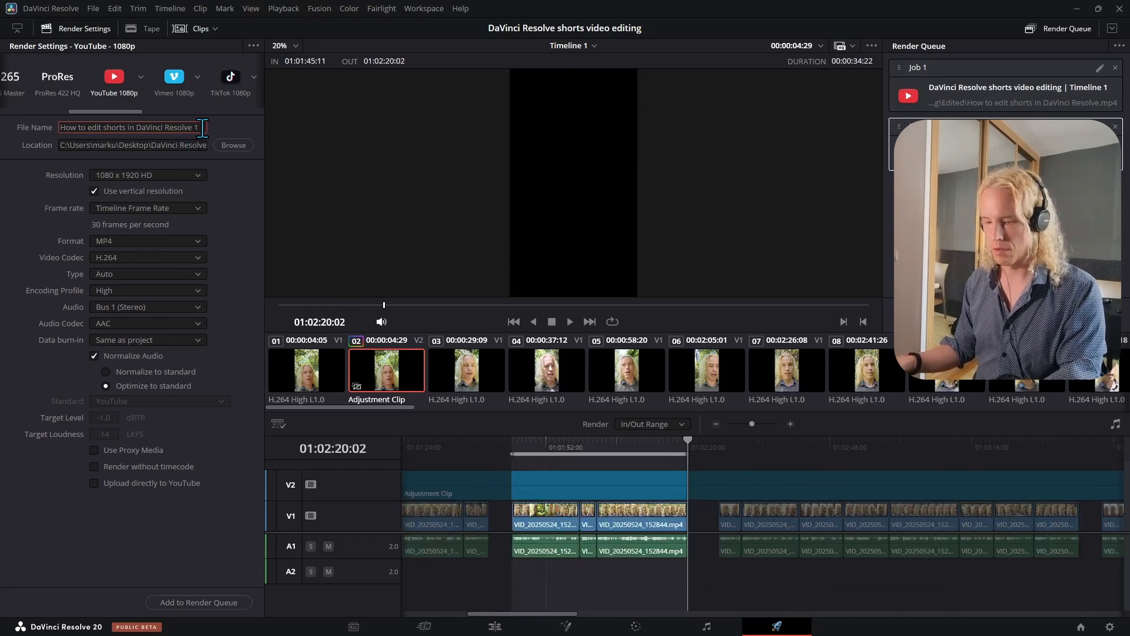
{"action": "key", "text": "BackSpace"}
{"action": "type", "text": "2"}
{"action": "left_click", "coordinate": [198, 603]}
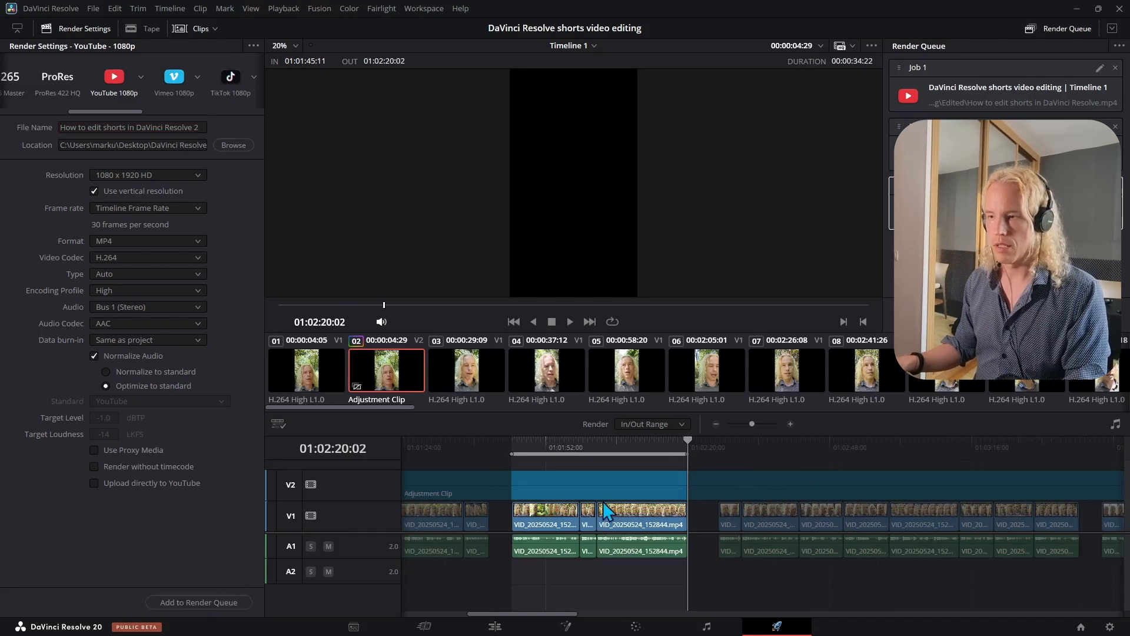
- Mark in and out points around the next segment and queue it as How to edit shorts in DaVinci Resolve 3
{"action": "scroll", "coordinate": [594, 493], "scroll_direction": "right", "scroll_amount": 4}
{"action": "left_click", "coordinate": [500, 449]}
{"action": "key", "text": "Up"}
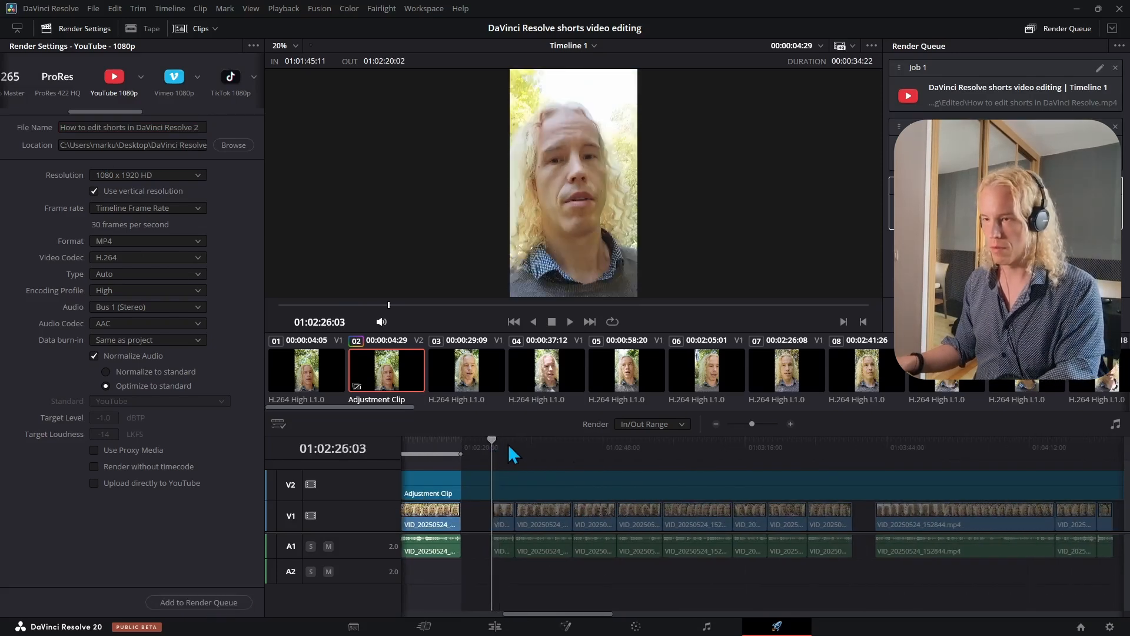
{"action": "key", "text": "i"}
{"action": "left_click", "coordinate": [847, 444]}
{"action": "key", "text": "Down"}
{"action": "key", "text": "o"}
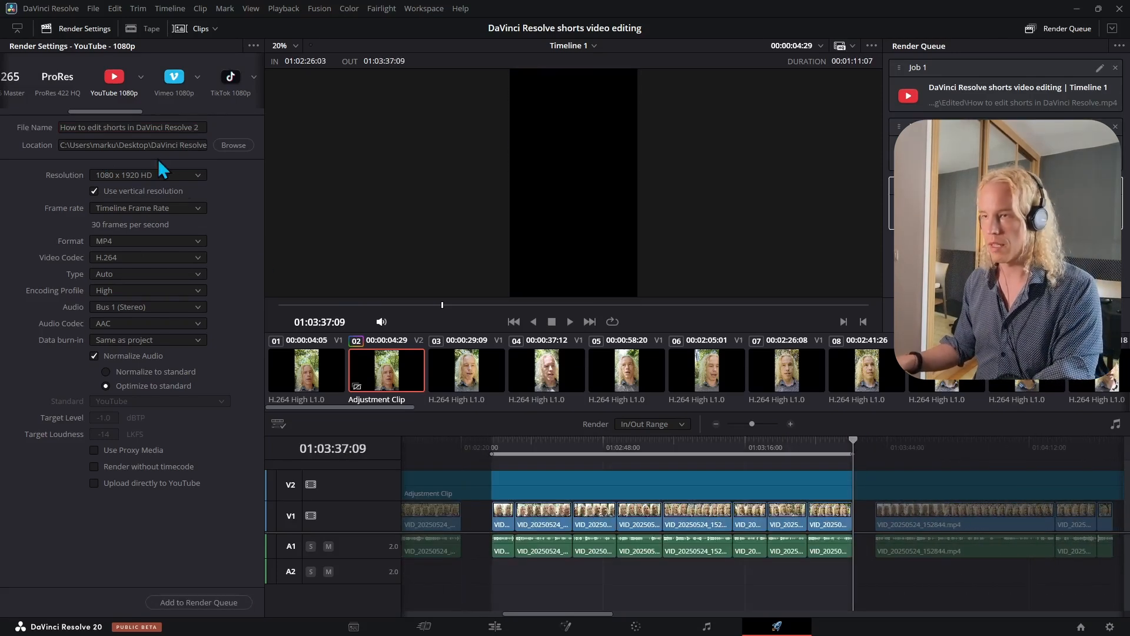
{"action": "left_click", "coordinate": [197, 127]}
{"action": "key", "text": "BackSpace"}
{"action": "type", "text": "3"}
{"action": "left_click", "coordinate": [171, 602]}
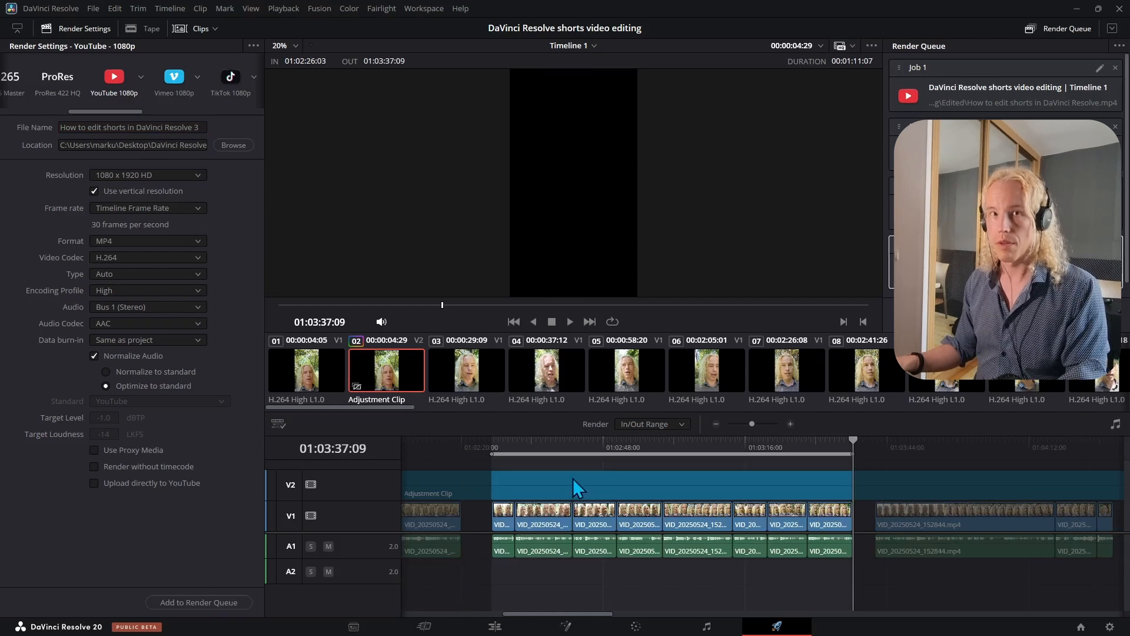
- Mark in and out points around the next segment and queue it as How to edit shorts in DaVinci Resolve 4
{"action": "scroll", "coordinate": [866, 491], "scroll_direction": "right", "scroll_amount": 4}
{"action": "left_click", "coordinate": [633, 450]}
{"action": "key", "text": "i"}
{"action": "key", "text": "o"}
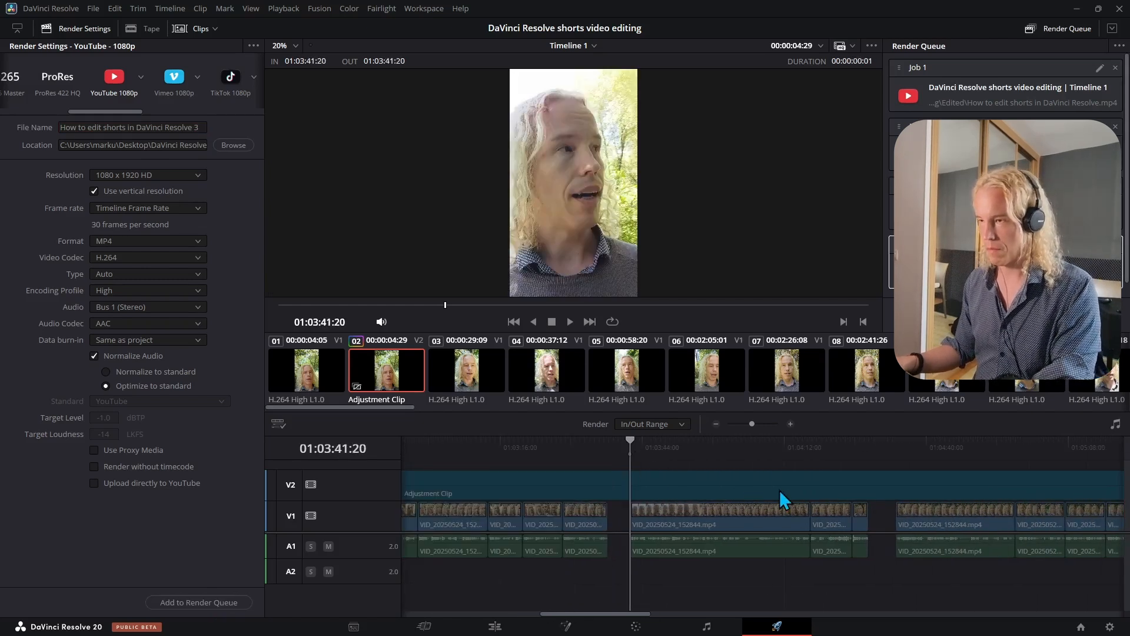
{"action": "scroll", "coordinate": [779, 490], "scroll_direction": "right", "scroll_amount": 3}
{"action": "left_click", "coordinate": [736, 452]}
{"action": "key", "text": "Down"}
{"action": "key", "text": "o"}
{"action": "left_click", "coordinate": [199, 127]}
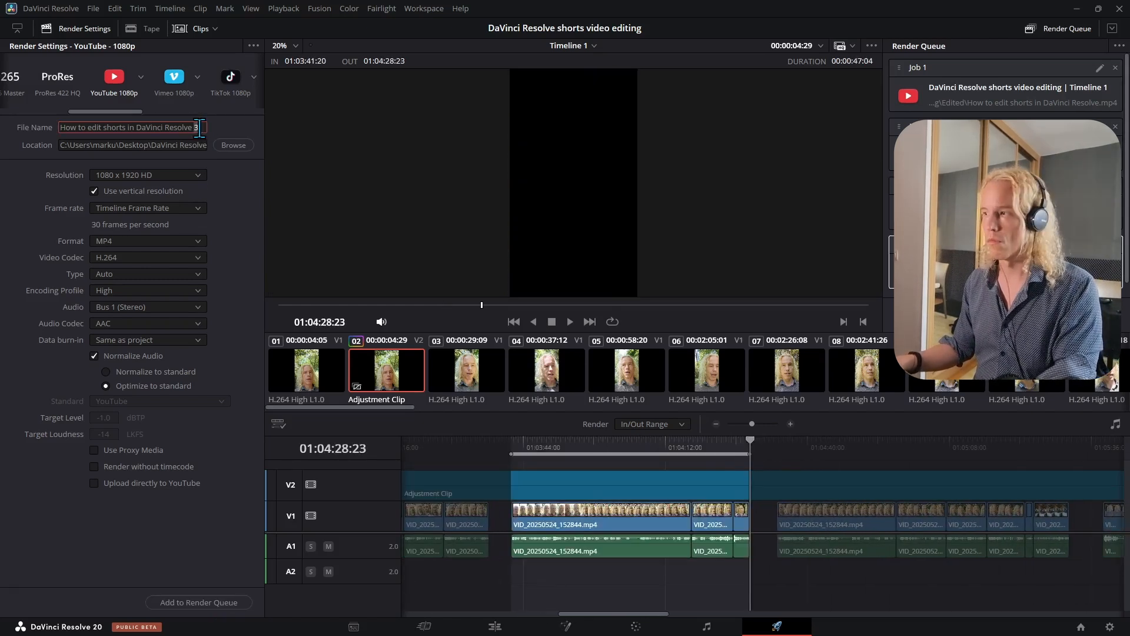
{"action": "key", "text": "BackSpace"}
{"action": "type", "text": "4"}
{"action": "left_click", "coordinate": [198, 602]}
- Mark in and out points around the next segment and queue it as How to edit shorts in DaVinci Resolve 5
{"action": "key", "text": "Down"}
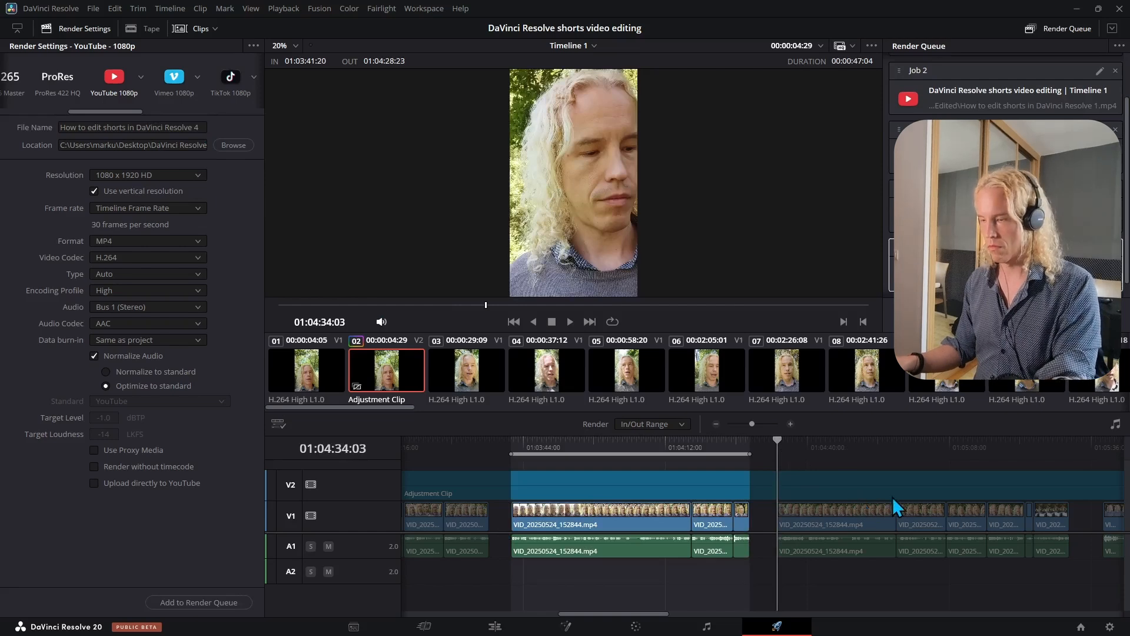
{"action": "key", "text": "i"}
{"action": "scroll", "coordinate": [892, 496], "scroll_direction": "right", "scroll_amount": 4}
{"action": "left_click", "coordinate": [834, 450]}
{"action": "key", "text": "o"}
{"action": "left_click", "coordinate": [199, 127]}
{"action": "key", "text": "BackSpace"}
{"action": "type", "text": "5"}
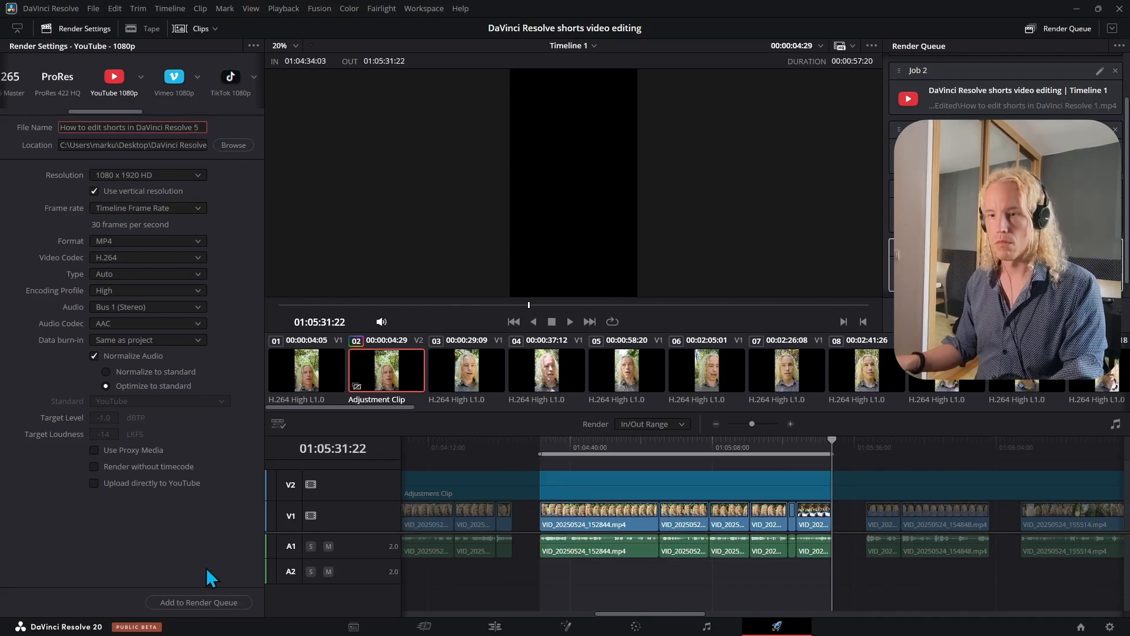
{"action": "left_click", "coordinate": [198, 602]}
- Mark in and out points around the following segment for the next render job
{"action": "key", "text": "Down"}
{"action": "key", "text": "i"}
{"action": "scroll", "coordinate": [524, 471], "scroll_direction": "right", "scroll_amount": 4}
{"action": "left_click", "coordinate": [646, 450]}
{"action": "key", "text": "o"}
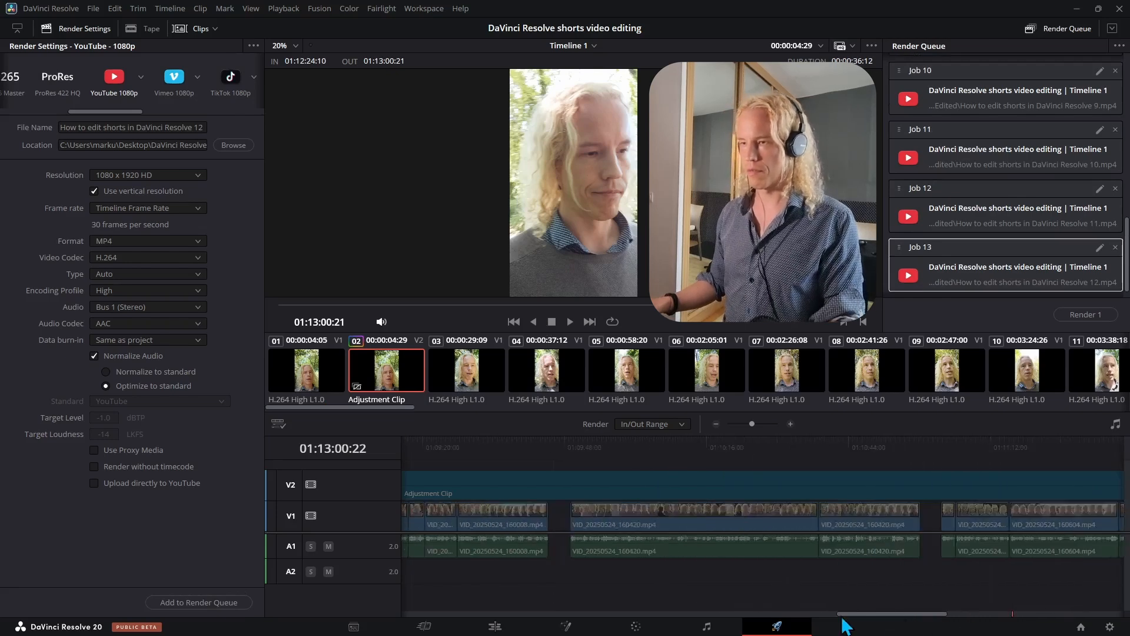
- Render all queued jobs in the render queue
{"action": "left_click_drag", "start_coordinate": [843, 614], "coordinate": [410, 615]}
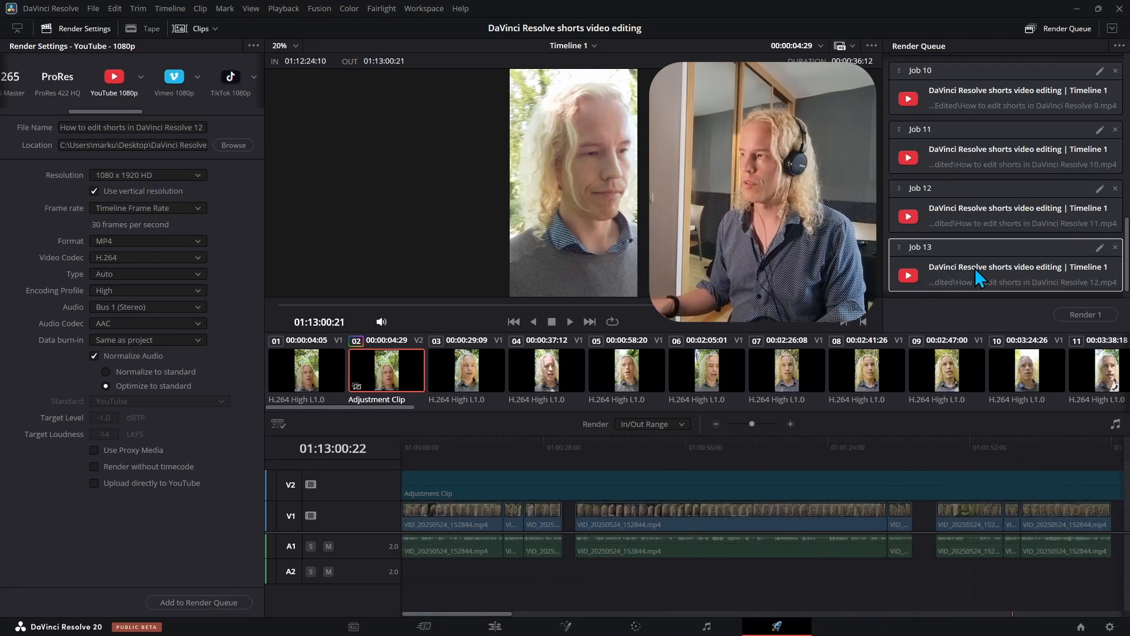
{"action": "scroll", "coordinate": [974, 267], "scroll_direction": "up", "scroll_amount": 9}
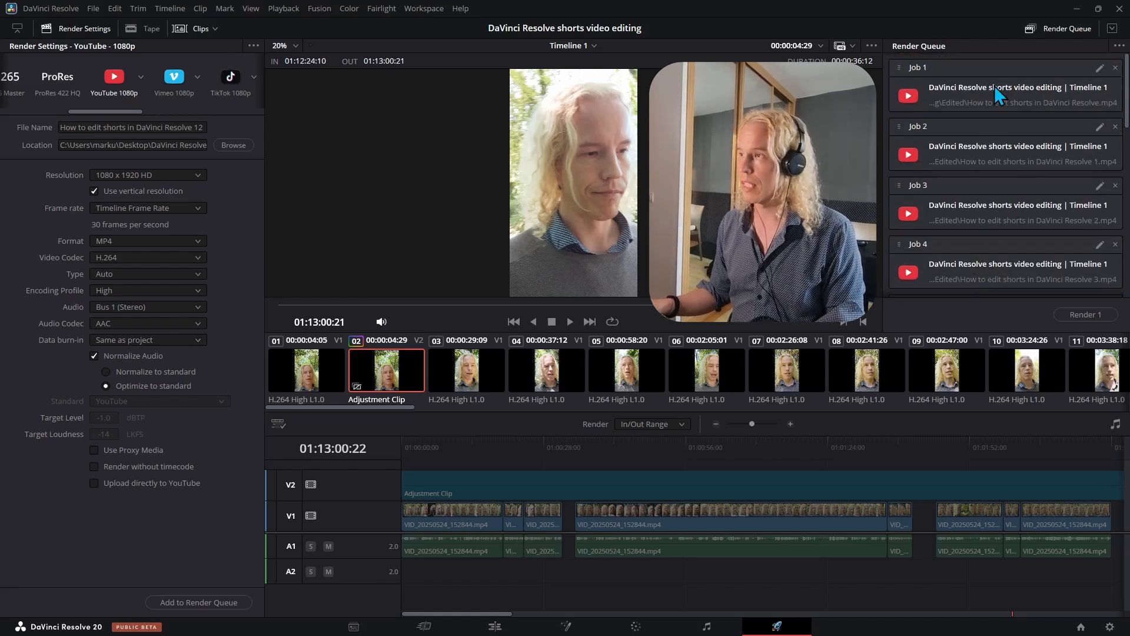
{"action": "scroll", "coordinate": [994, 86], "scroll_direction": "down", "scroll_amount": 8}
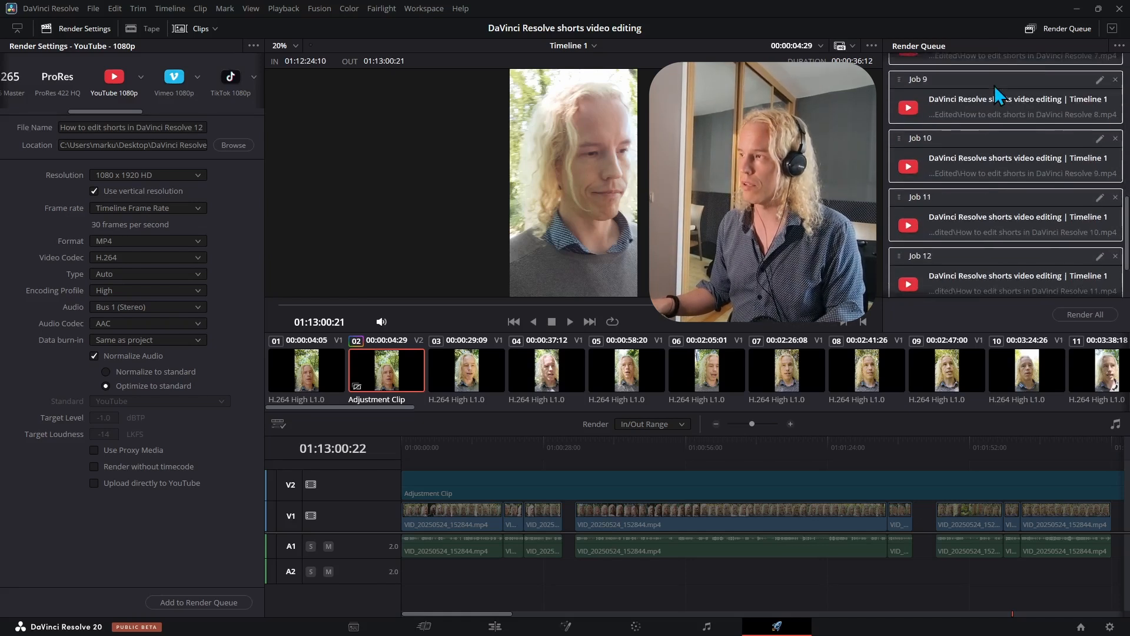
{"action": "scroll", "coordinate": [994, 86], "scroll_direction": "down", "scroll_amount": 2}
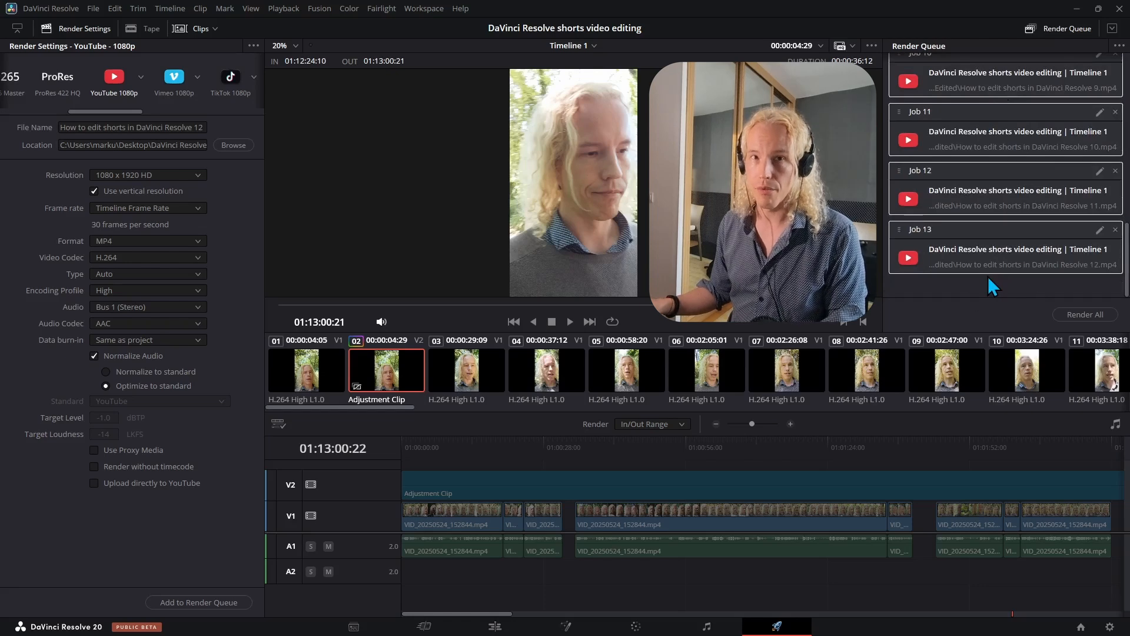
{"action": "left_click", "coordinate": [1076, 312]}
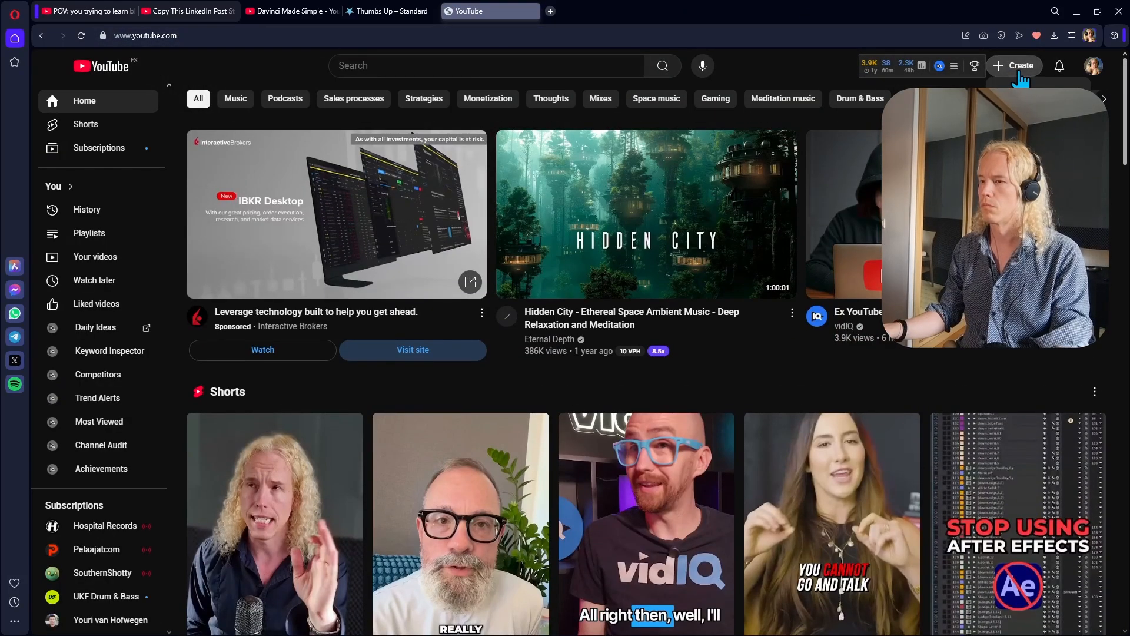
- In YouTube Studio, upload How to edit shorts in DaVinci Resolve 1 from the Edited render folder
{"action": "left_click", "coordinate": [1025, 98]}
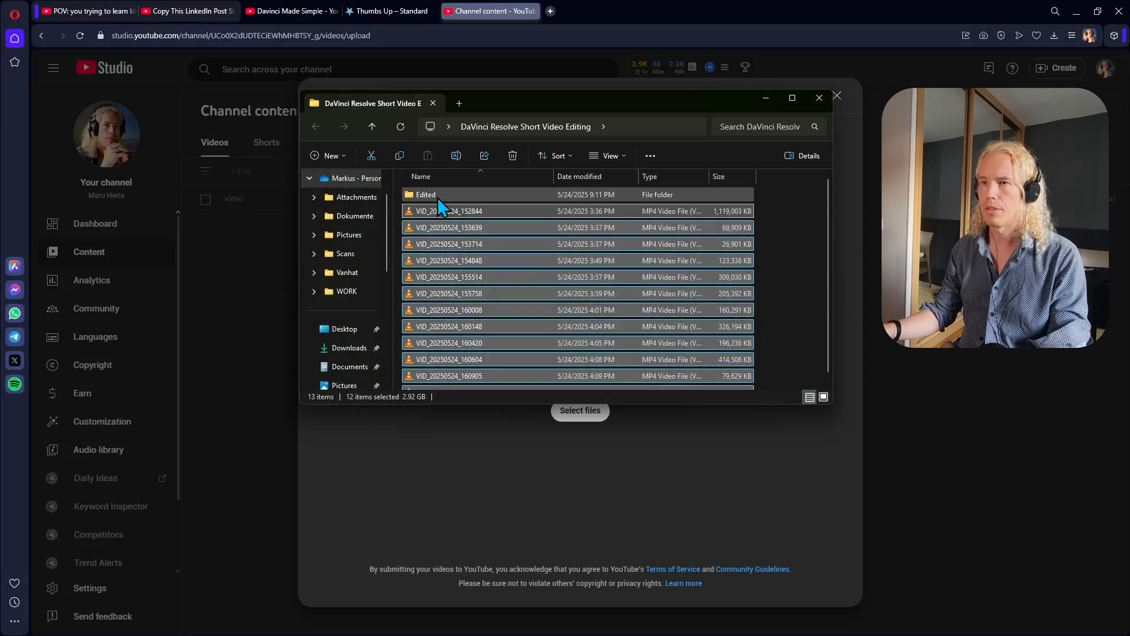
{"action": "double_click", "coordinate": [435, 197]}
{"action": "left_click_drag", "start_coordinate": [520, 106], "coordinate": [806, 103]}
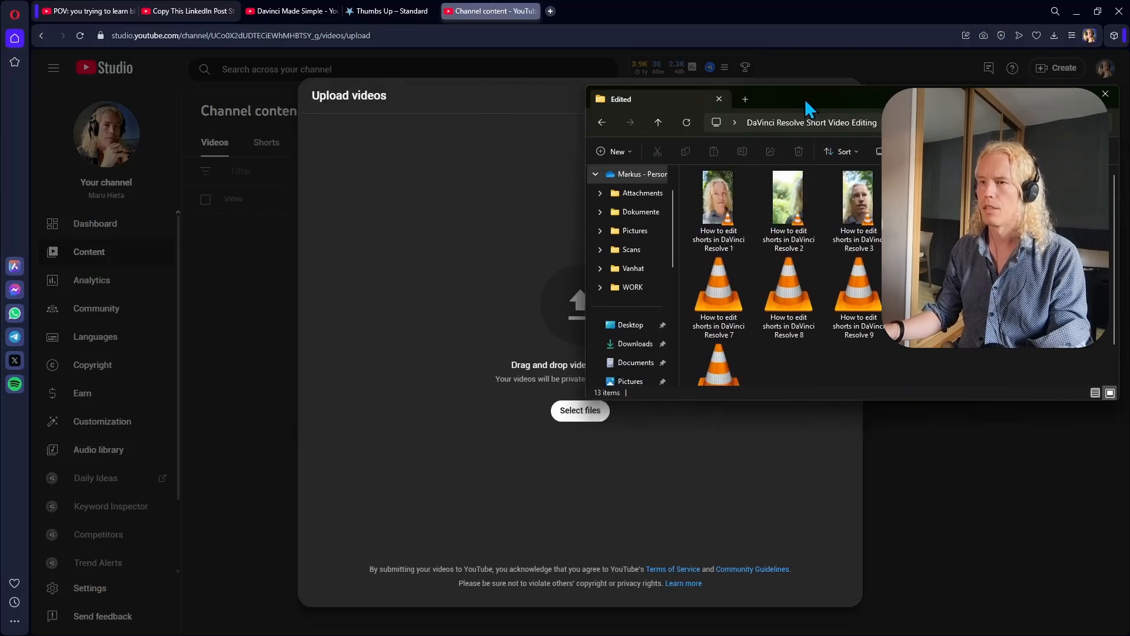
{"action": "left_click", "coordinate": [506, 326]}
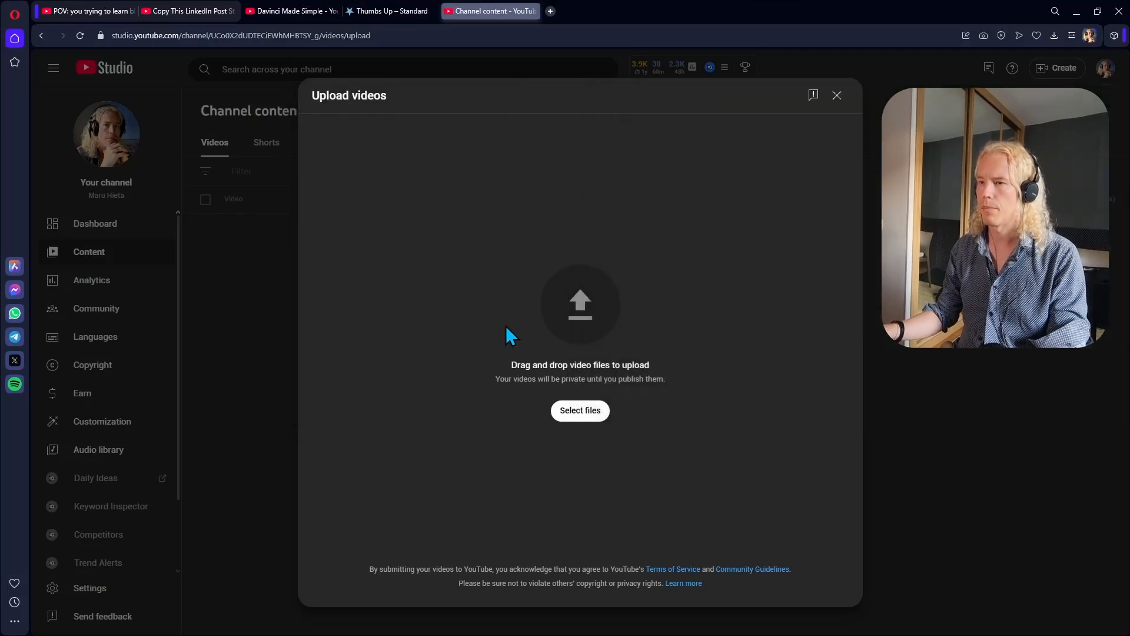
{"action": "key", "text": "alt+Tab"}
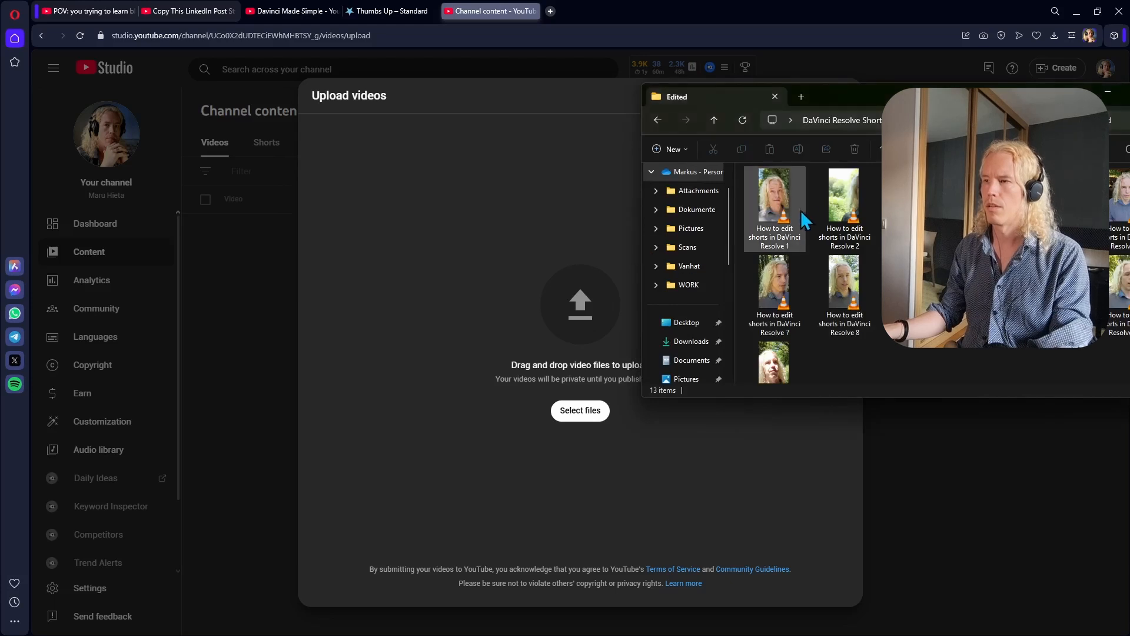
{"action": "left_click_drag", "start_coordinate": [787, 205], "coordinate": [525, 283]}
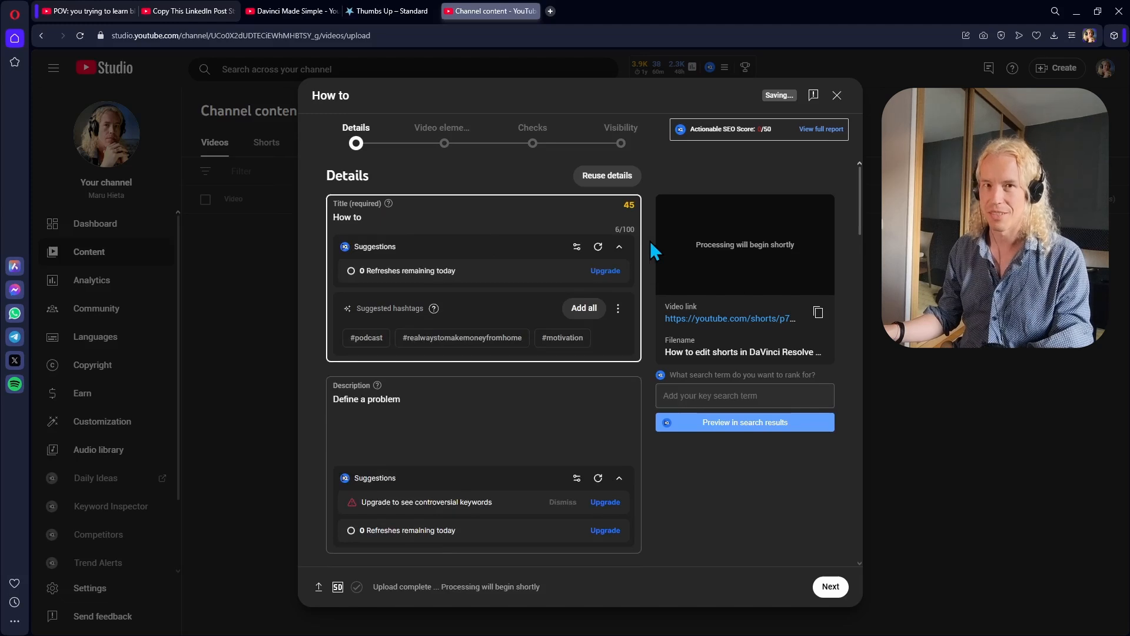
- Title the video How I got started EARLY in the Creator Economy and replace the description with I got first started in 2015
{"action": "type", "text": "r Economy"}
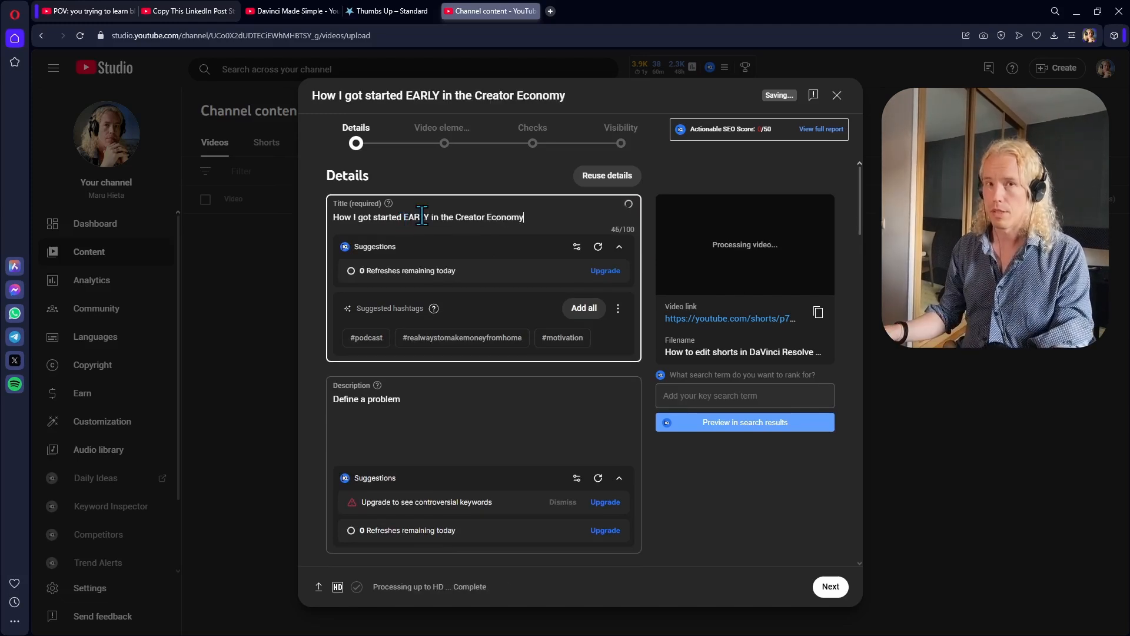
{"action": "left_click", "coordinate": [421, 412]}
{"action": "key", "text": "ctrl+a"}
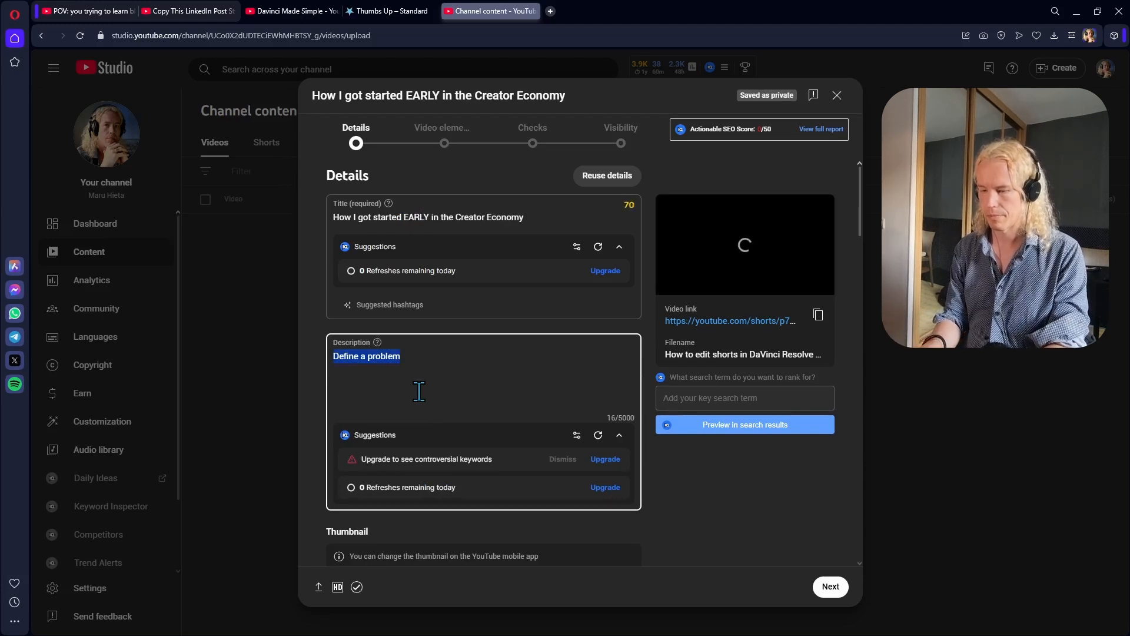
{"action": "type", "text": "I got first started in 2015. This is w"}
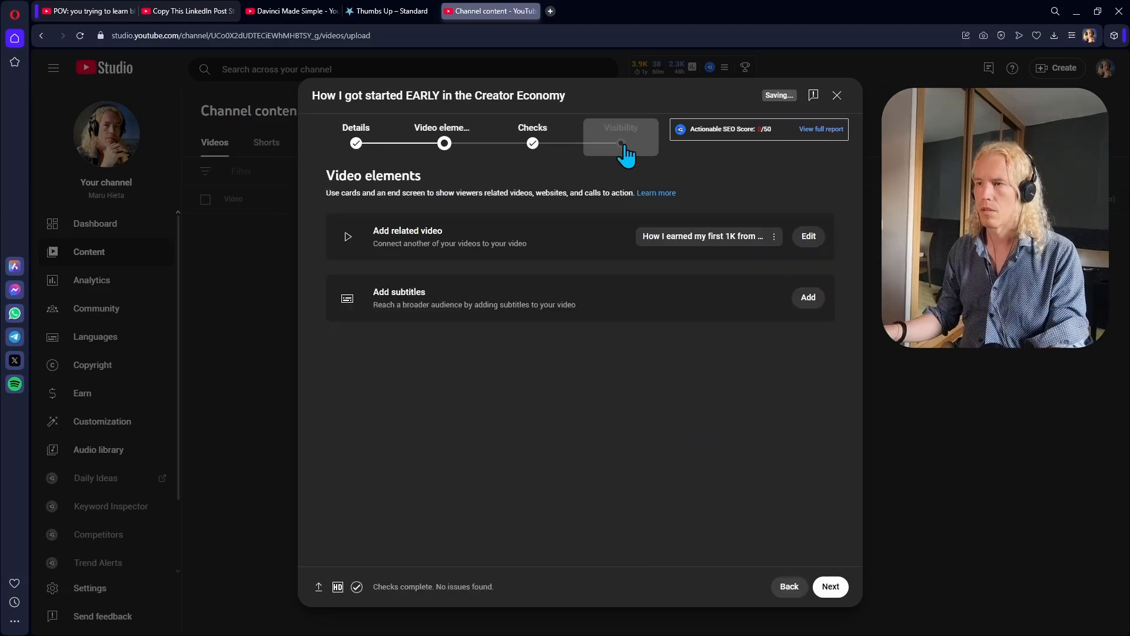
- Schedule the video to go public on May 28, 2025 at 2:00 PM
{"action": "left_click", "coordinate": [621, 143]}
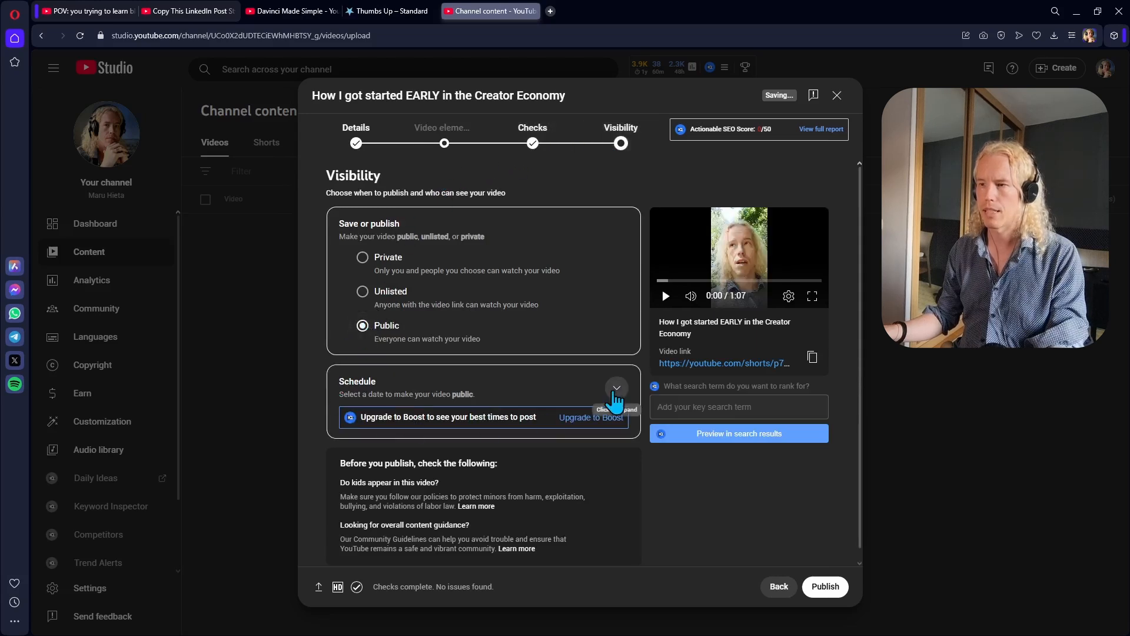
{"action": "left_click", "coordinate": [615, 388]}
{"action": "left_click", "coordinate": [424, 337]}
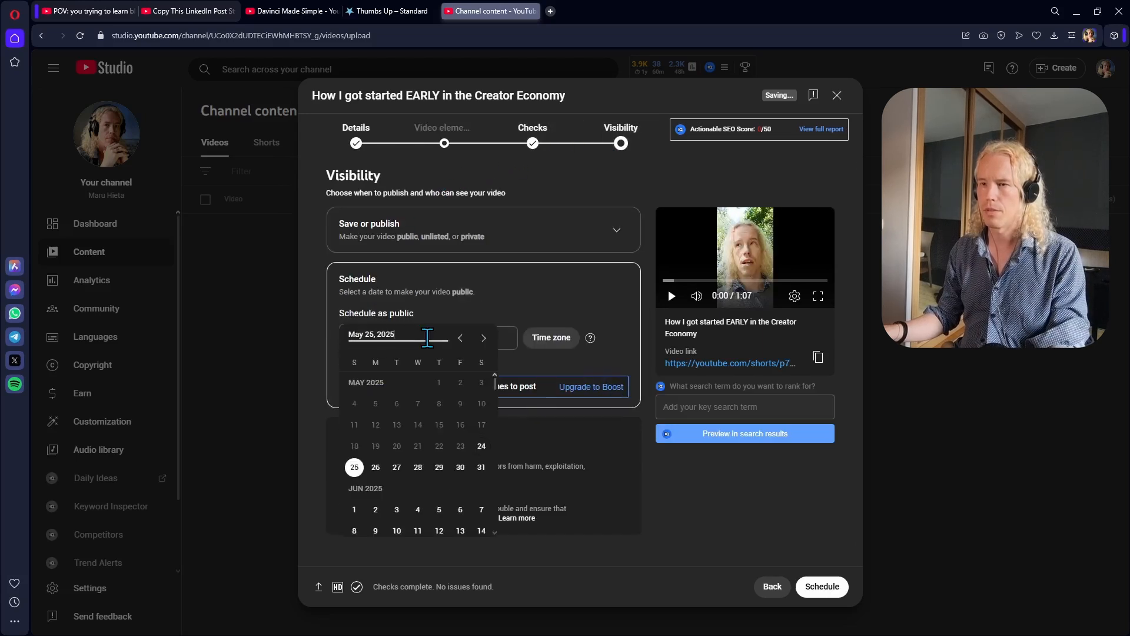
{"action": "left_click", "coordinate": [421, 322]}
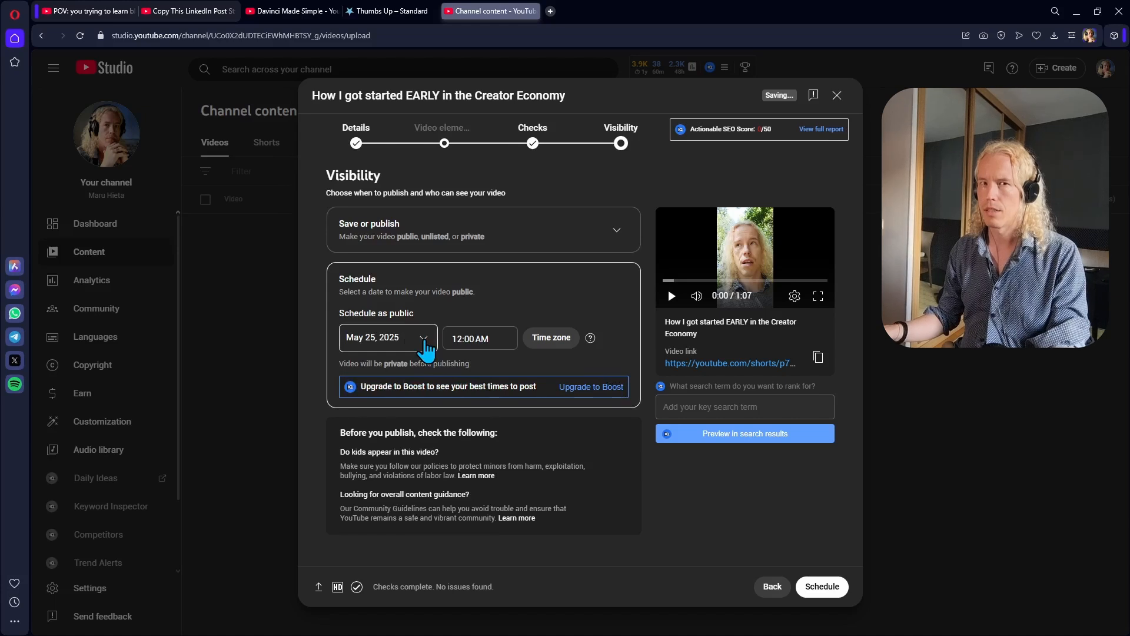
{"action": "left_click", "coordinate": [417, 338]}
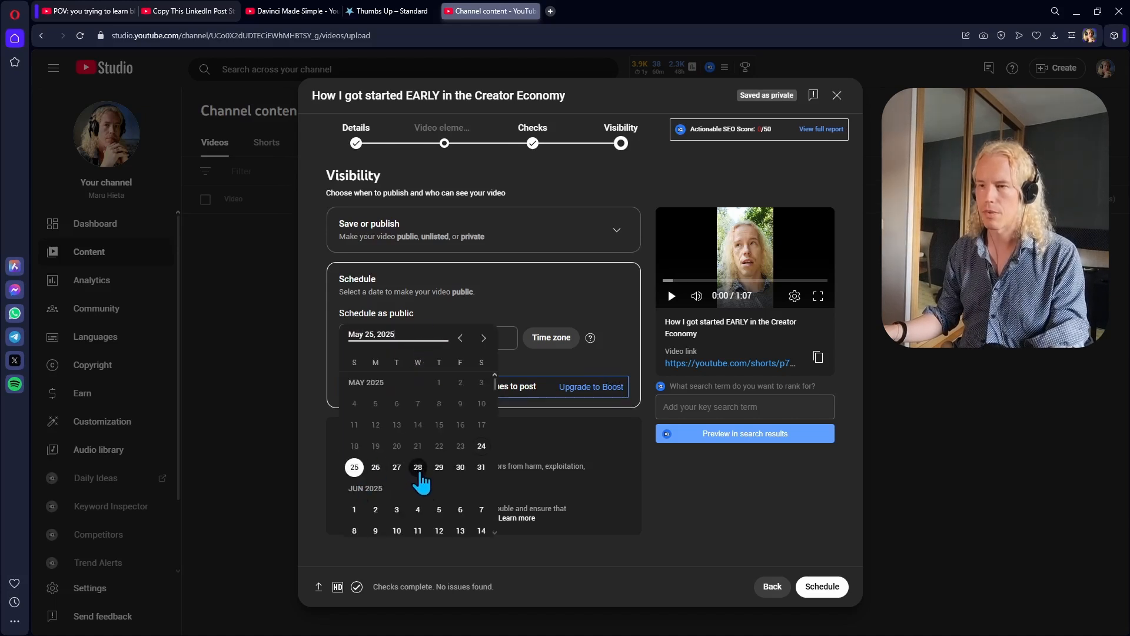
{"action": "left_click", "coordinate": [418, 467]}
{"action": "left_click", "coordinate": [478, 338]}
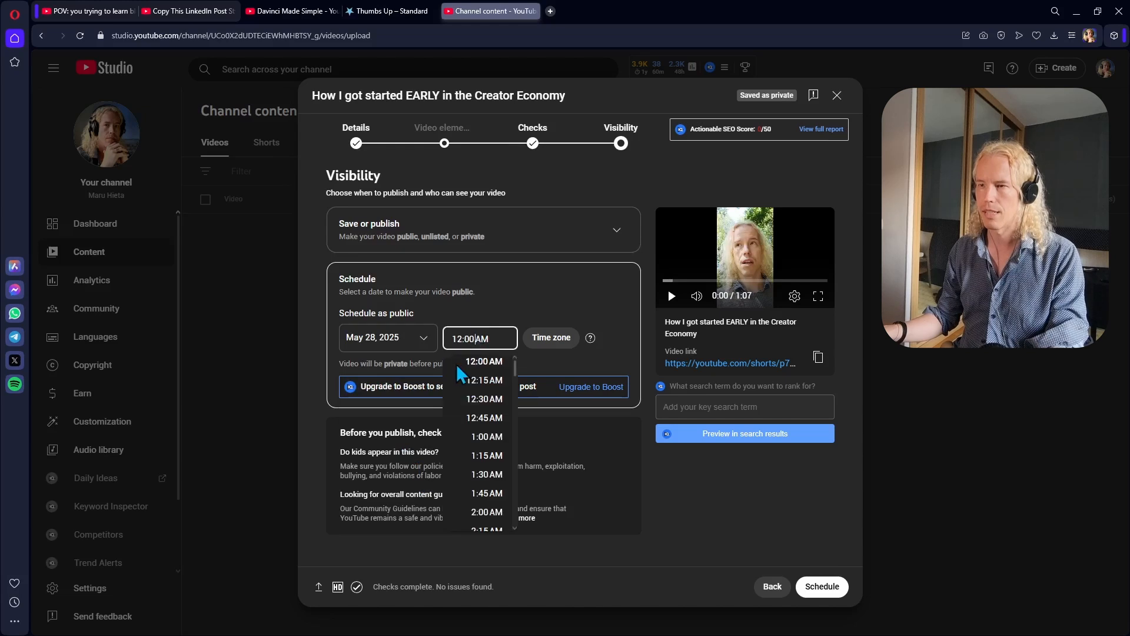
{"action": "scroll", "coordinate": [480, 371], "scroll_direction": "down", "scroll_amount": 10}
{"action": "scroll", "coordinate": [482, 374], "scroll_direction": "down", "scroll_amount": 5}
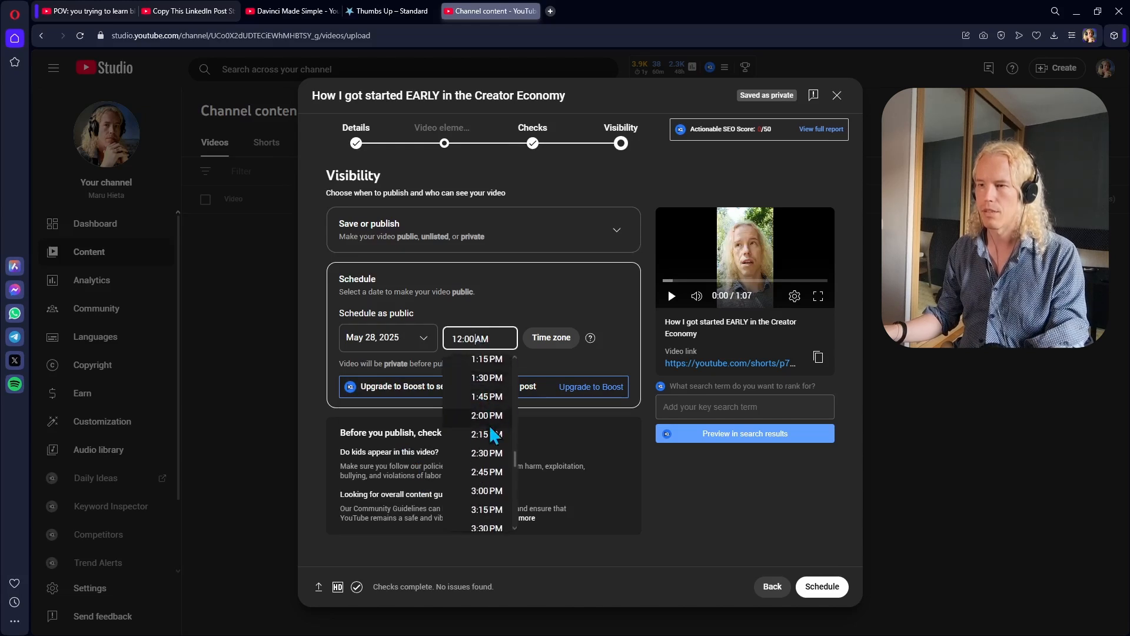
{"action": "left_click", "coordinate": [498, 415]}
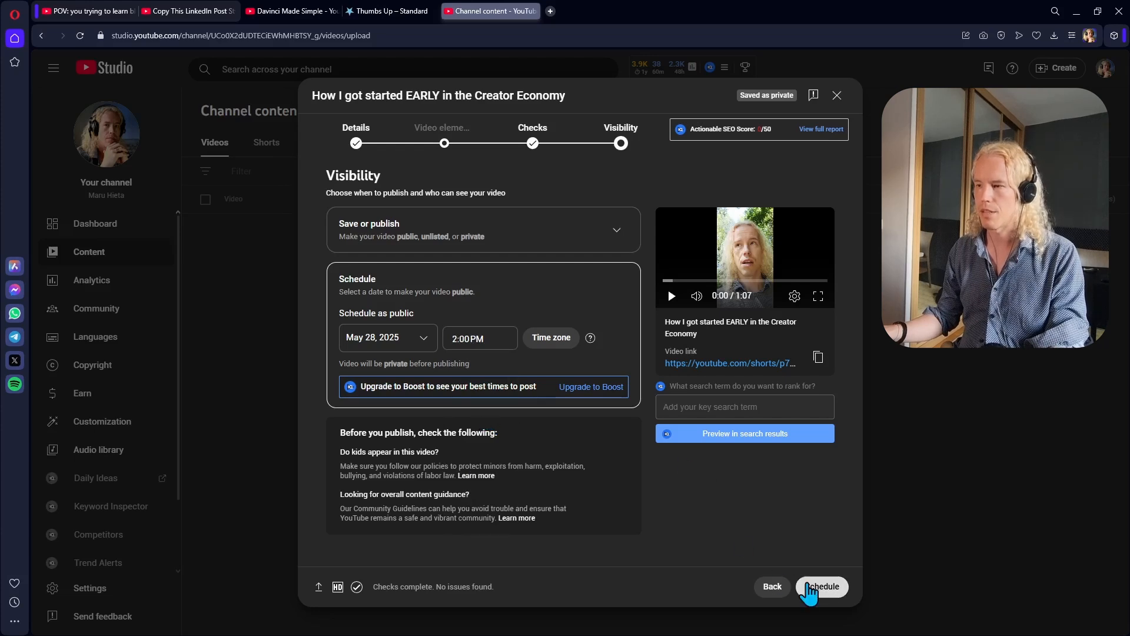
{"action": "left_click", "coordinate": [812, 587]}
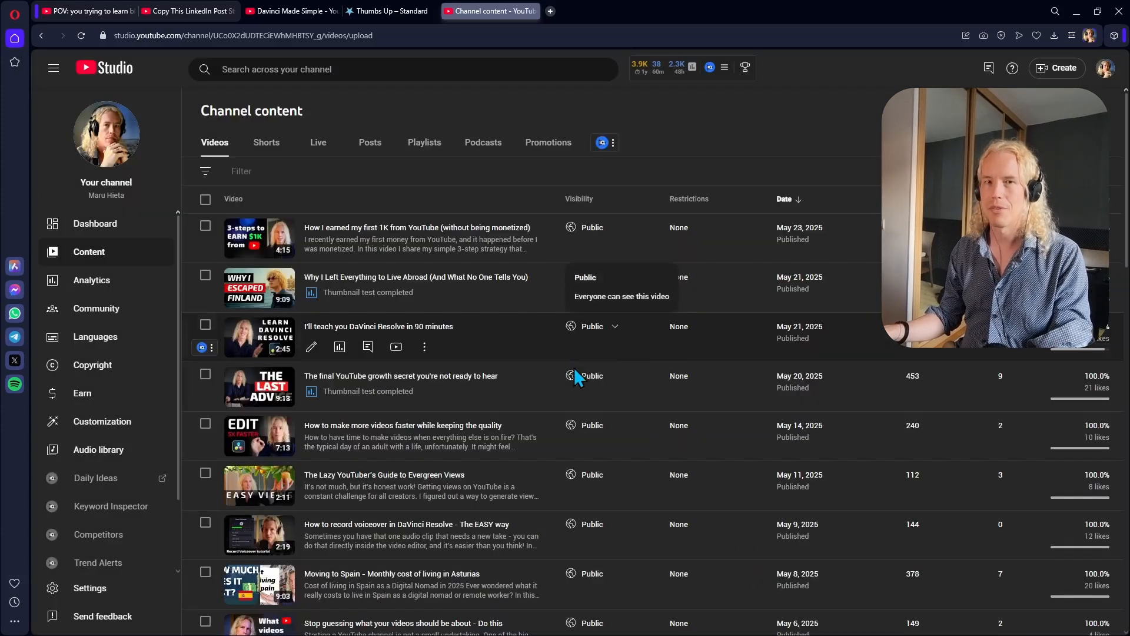